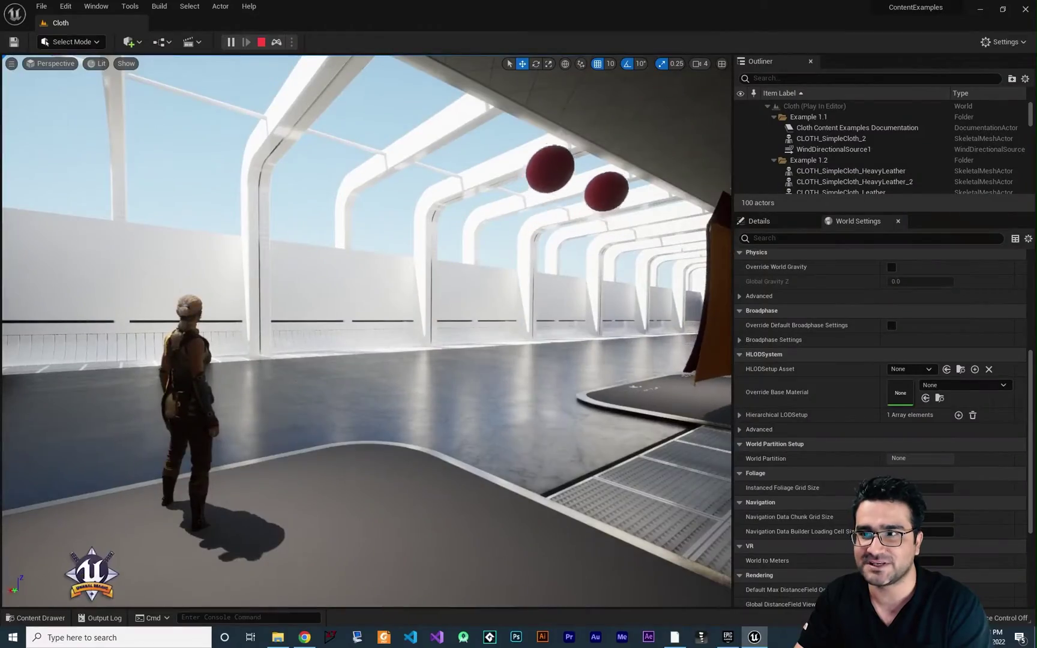
Run the character through the Cloth level in play mode and view its clothing and the cloth exhibits
{"action": "key", "text": "w"}
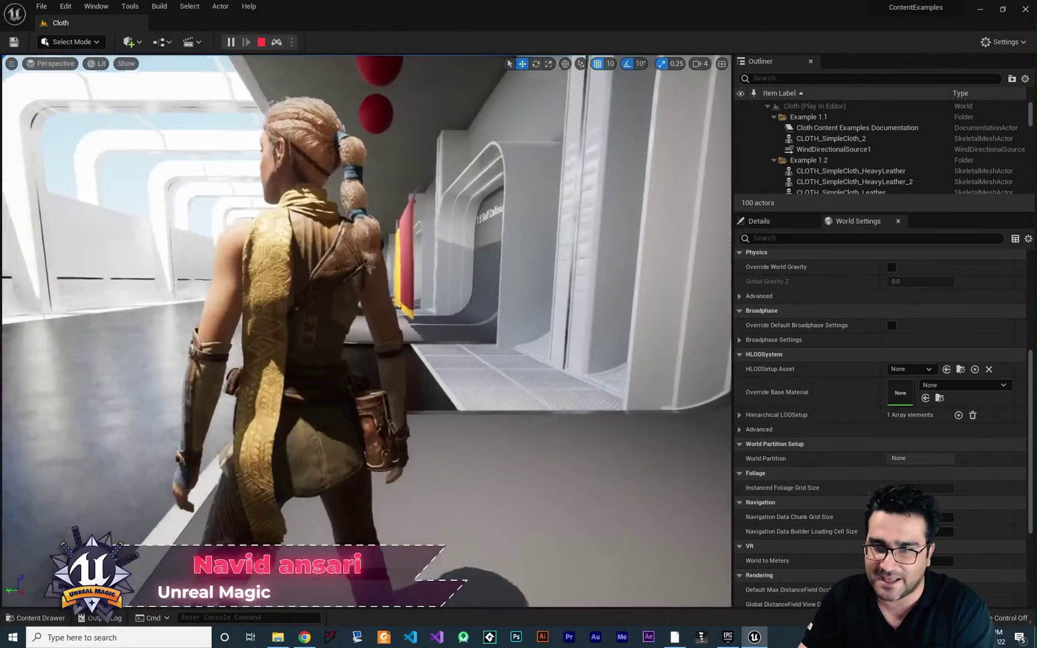
{"action": "right_click_drag", "start_coordinate": [131, 330], "coordinate": [214, 349]}
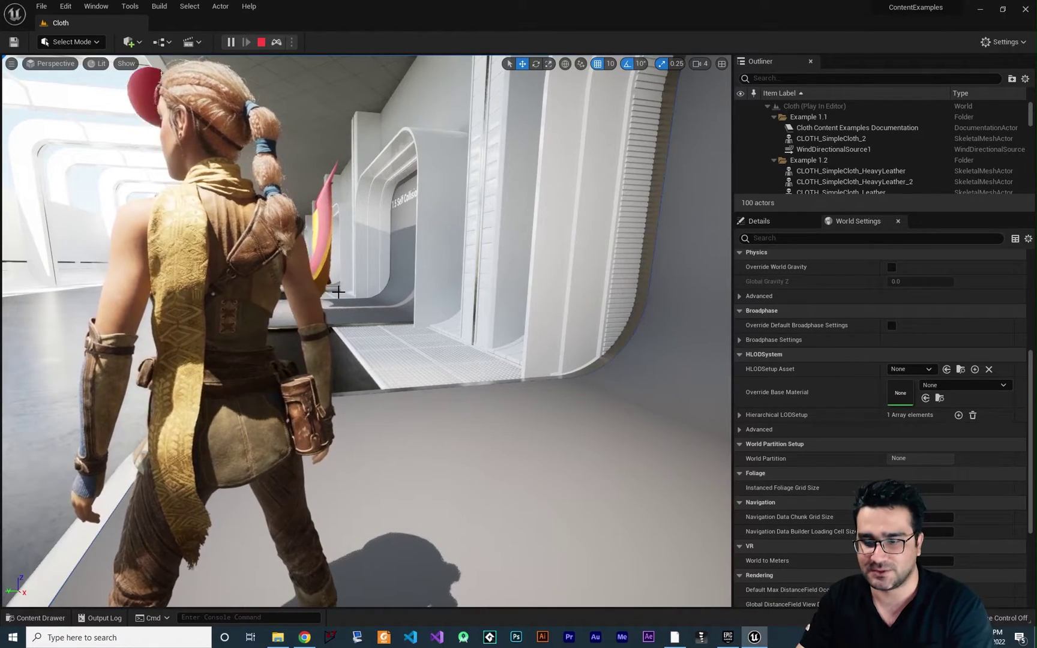
{"action": "key", "text": "F8"}
{"action": "left_click", "coordinate": [366, 331]}
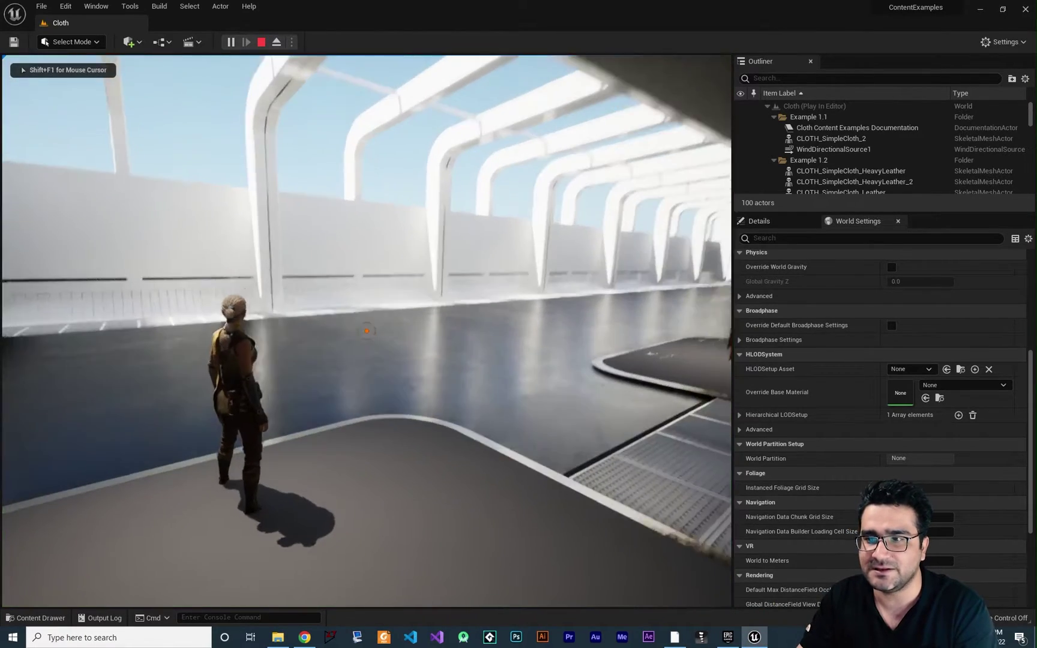
{"action": "key", "text": "w"}
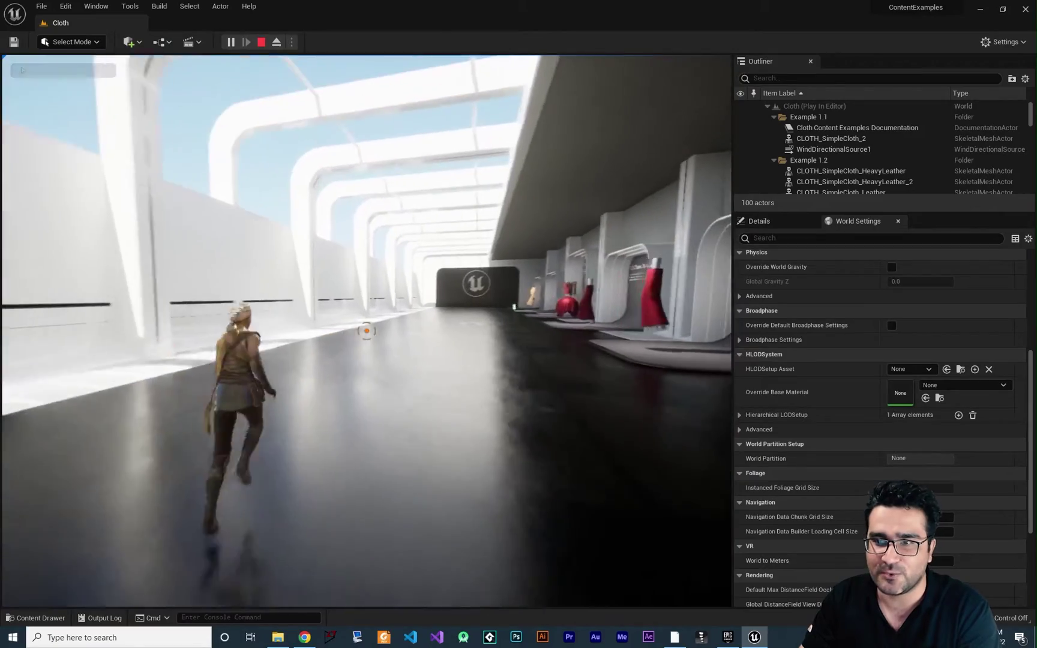
{"action": "key", "text": "w"}
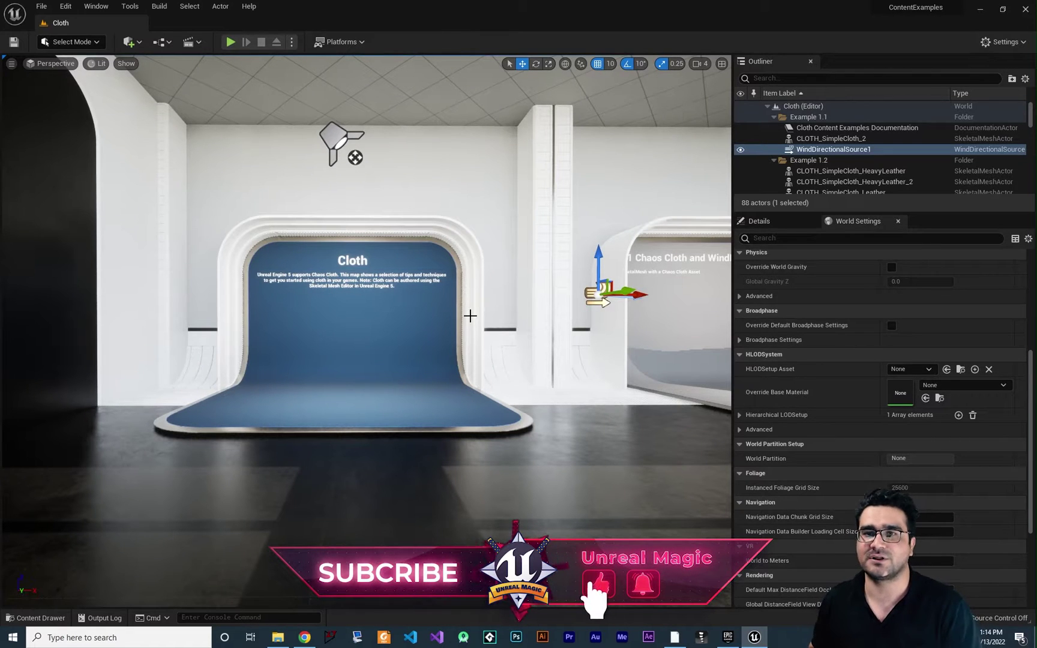
Play the level, examine the 1.1 Chaos Cloth and WindDirectionalSource exhibit up close, and end the play session
{"action": "left_click", "coordinate": [230, 42]}
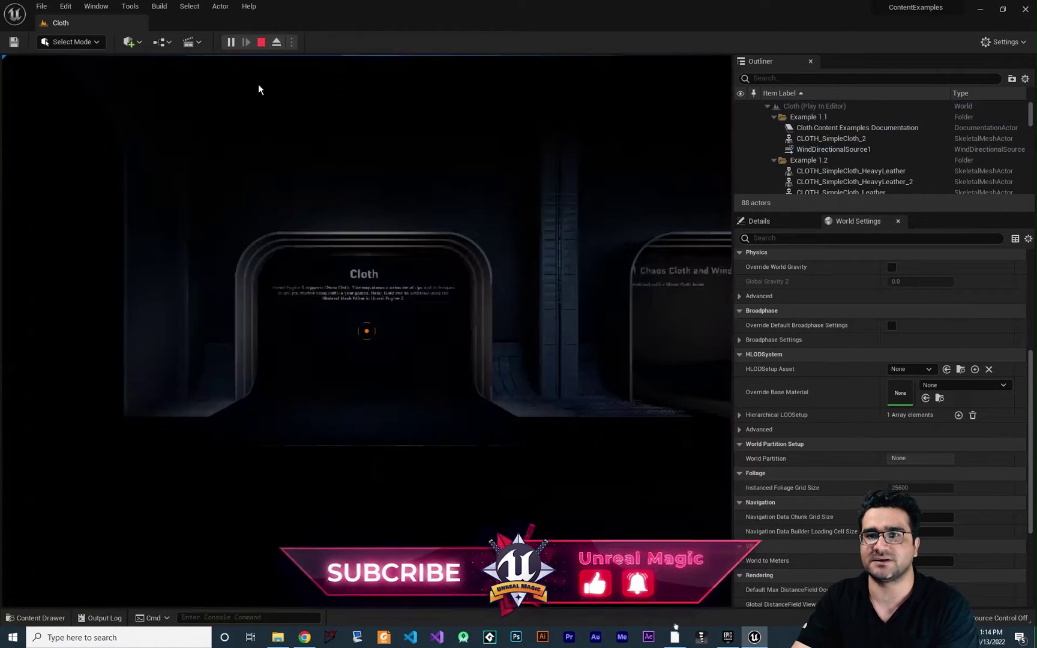
{"action": "key", "text": "w"}
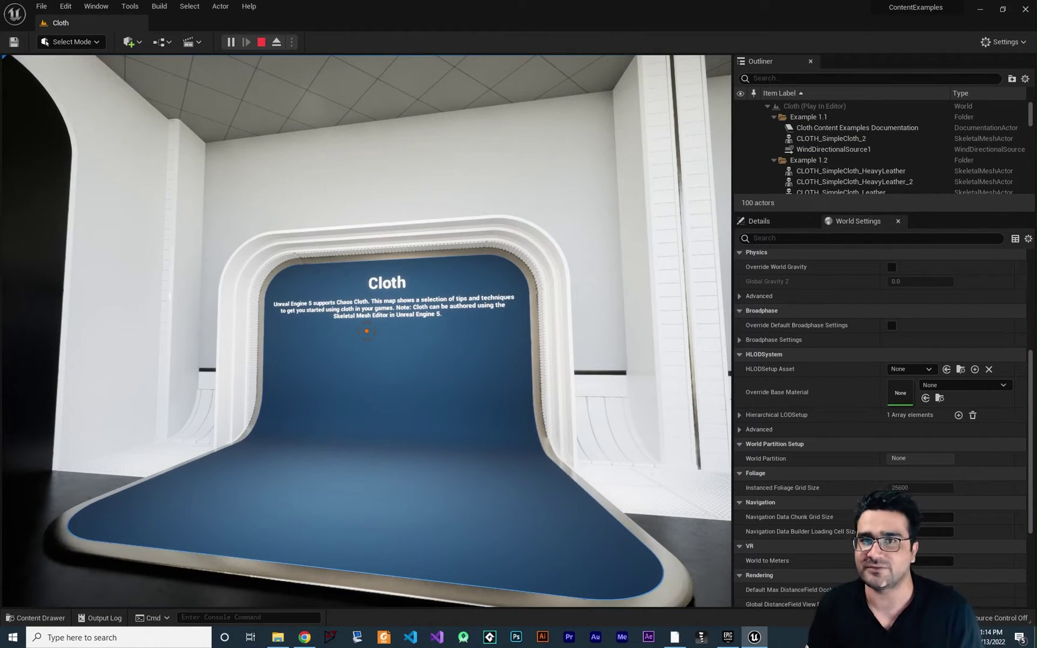
{"action": "key", "text": "w"}
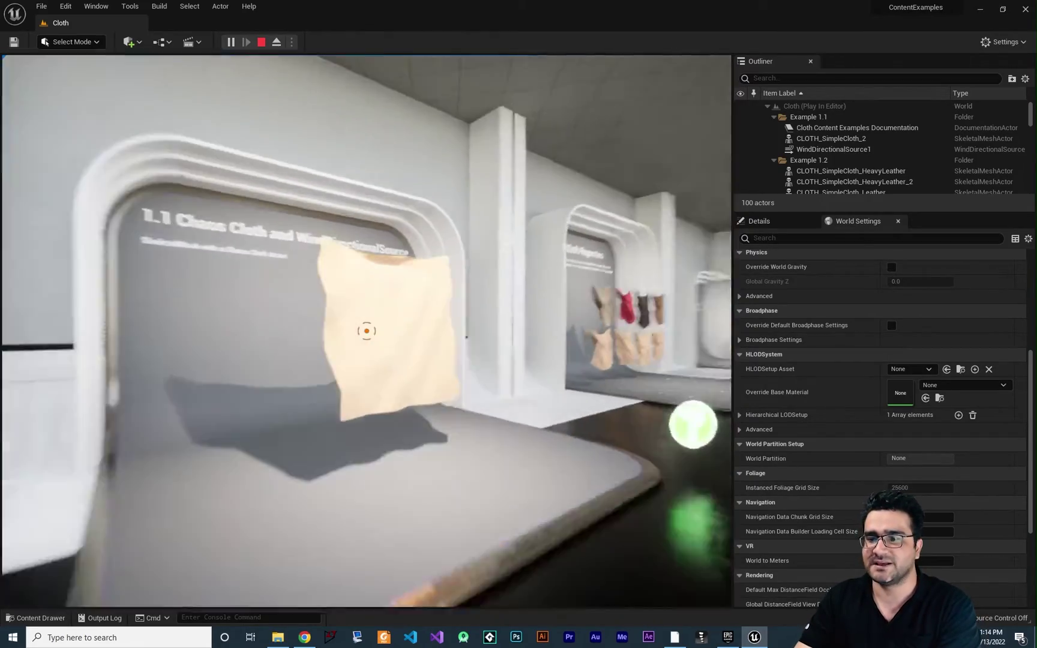
{"action": "key", "text": "s"}
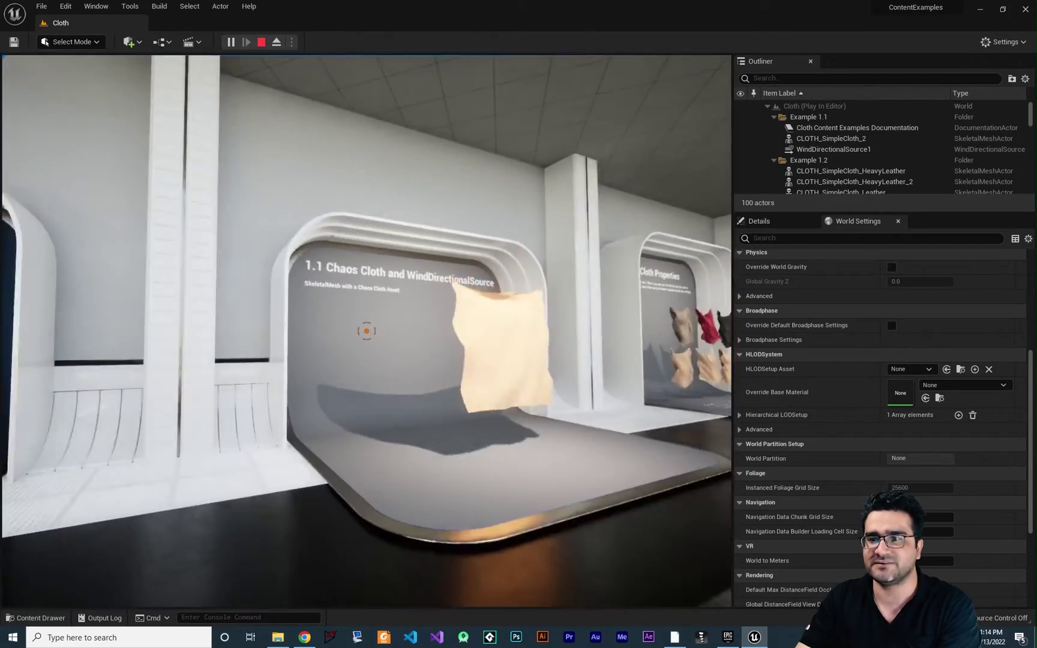
{"action": "key", "text": "w"}
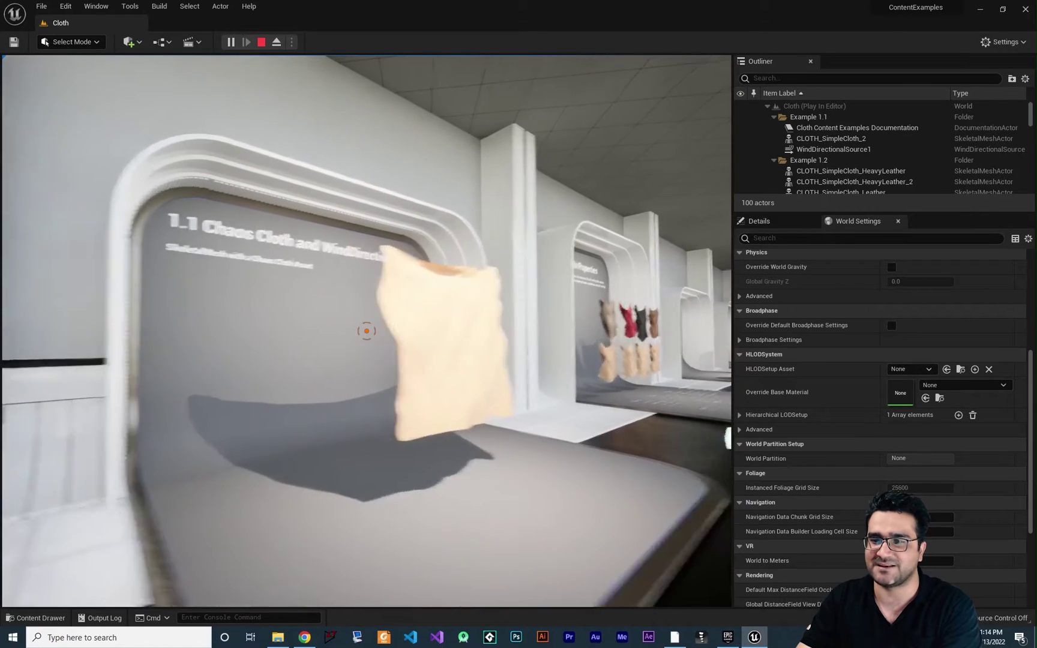
{"action": "key", "text": "Escape"}
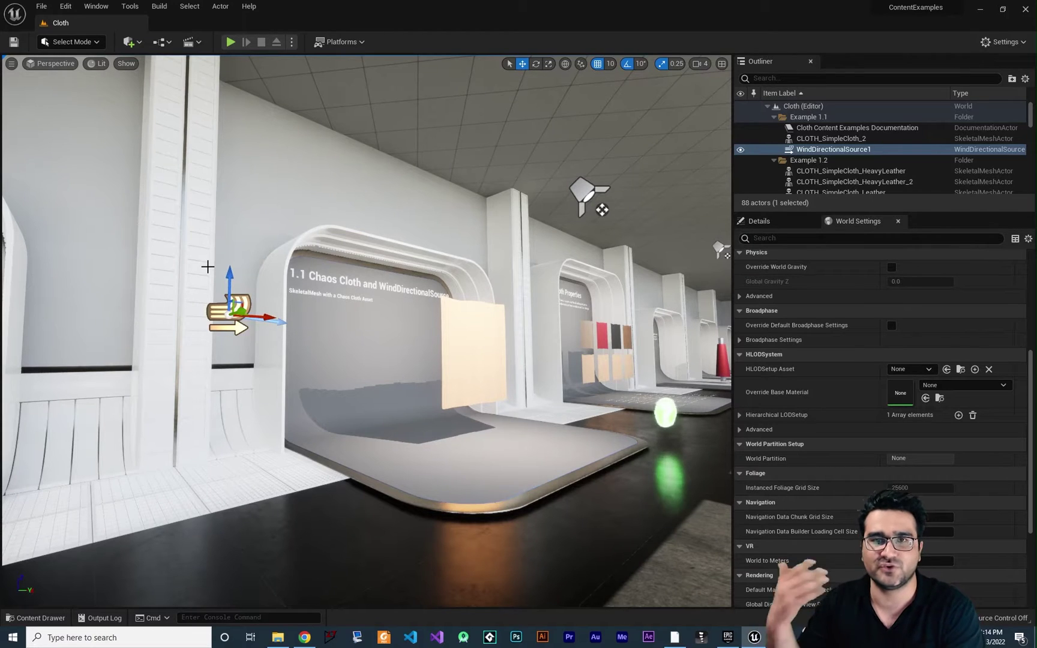
Search the placeable actors for "wind" to locate the Wind Directional Source
{"action": "left_click", "coordinate": [137, 44]}
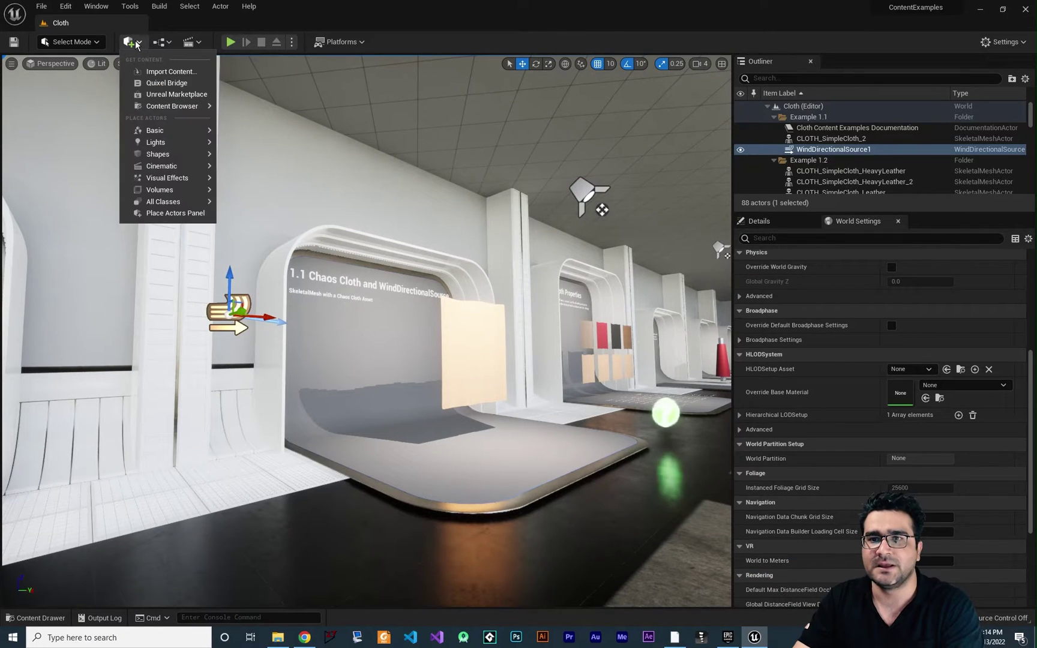
{"action": "type", "text": "win"}
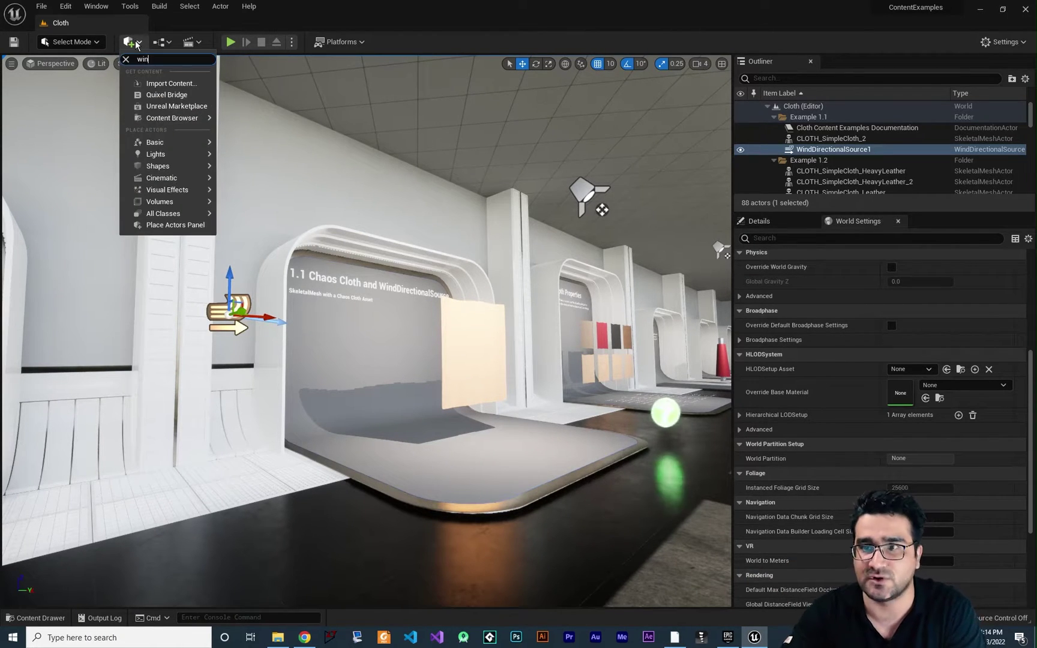
{"action": "type", "text": "d"}
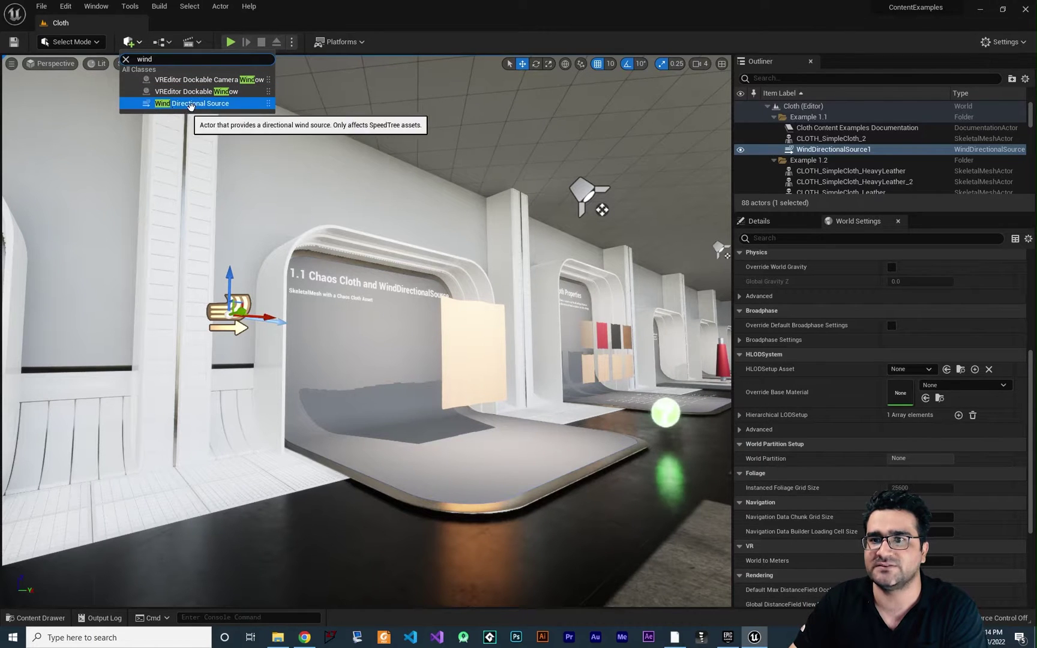
{"action": "left_click_drag", "start_coordinate": [191, 105], "coordinate": [215, 137]}
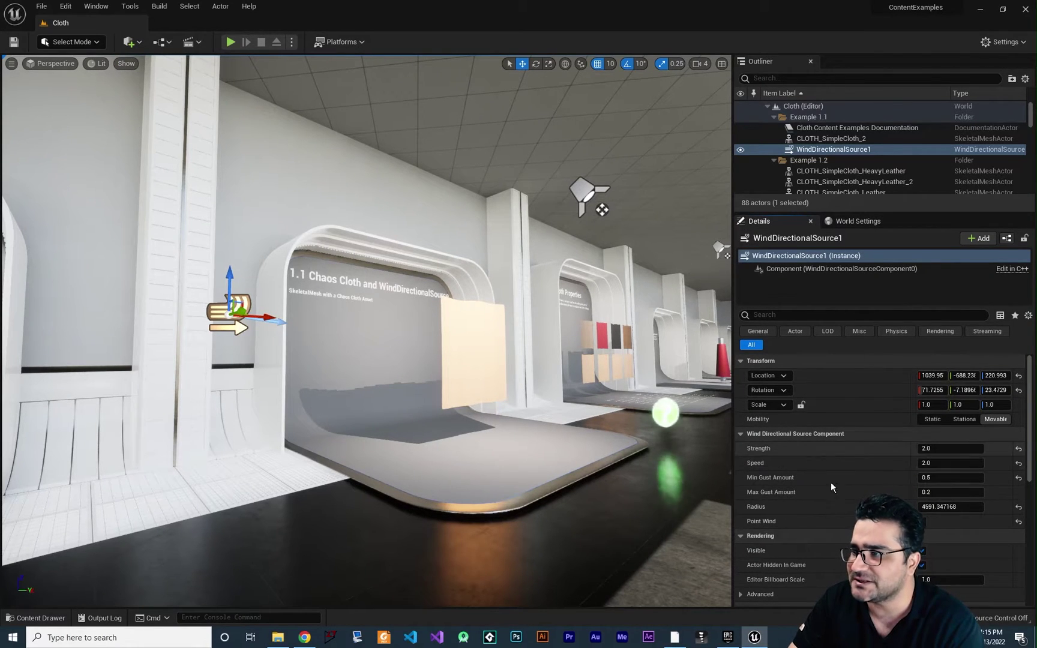
Review the properties of WindDirectionalSource1 and play the level briefly to watch its effect on the cloth
{"action": "scroll", "coordinate": [805, 518], "scroll_direction": "down", "scroll_amount": 4}
{"action": "scroll", "coordinate": [817, 516], "scroll_direction": "up", "scroll_amount": 4}
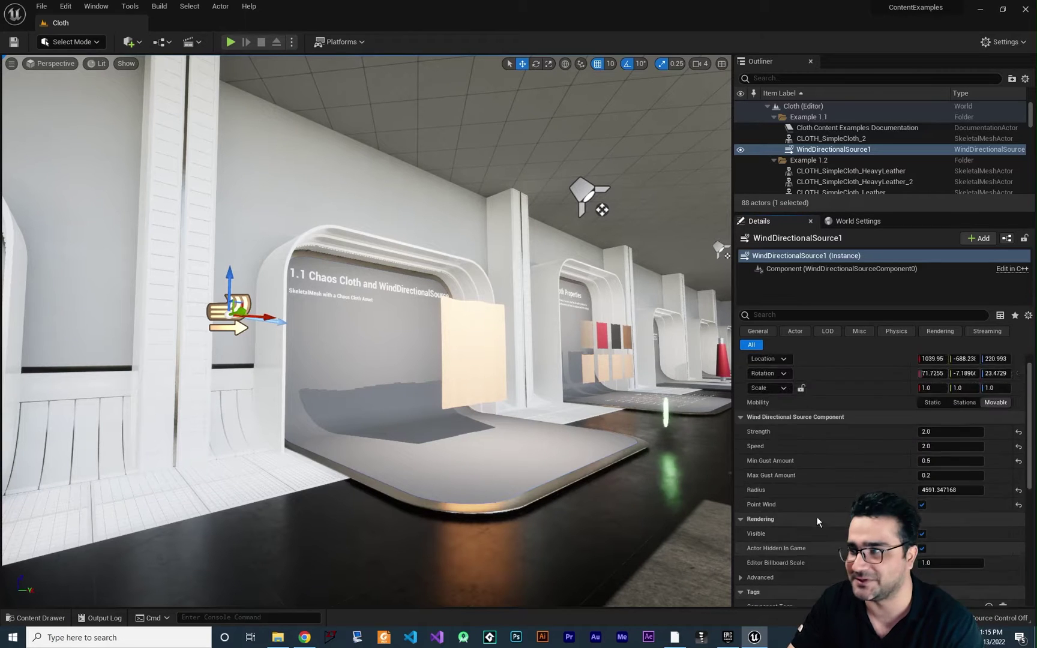
{"action": "left_click", "coordinate": [231, 43]}
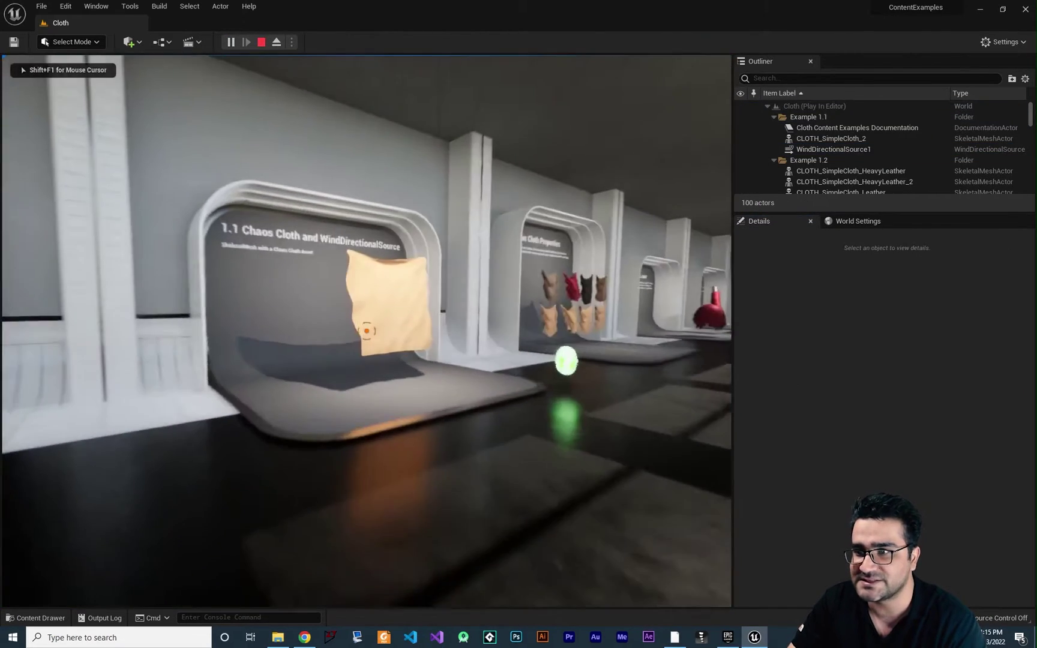
{"action": "key", "text": "w"}
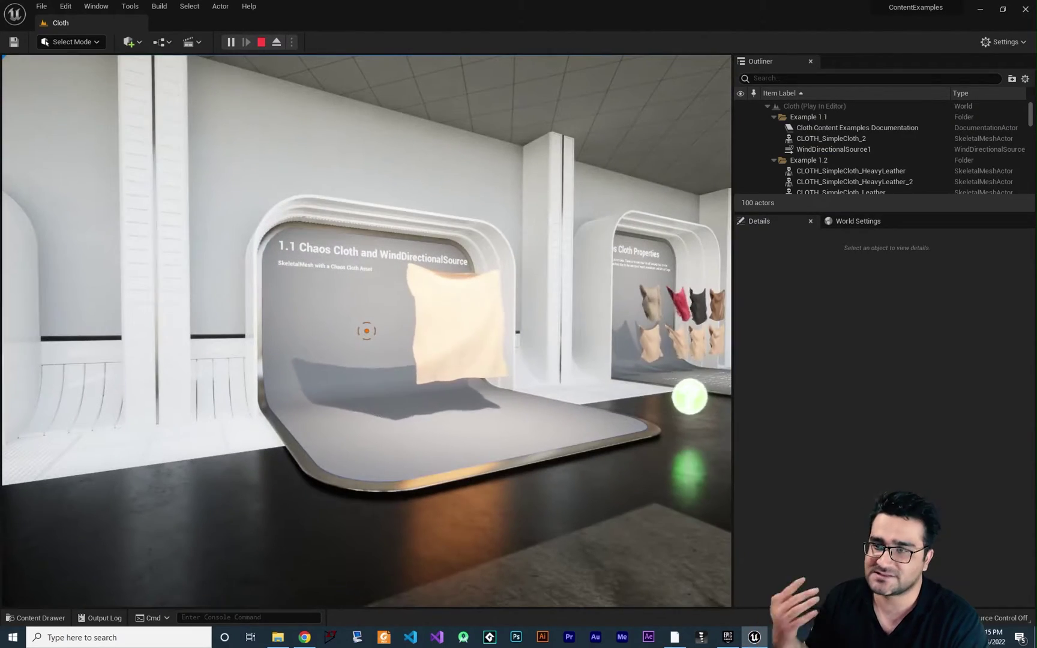
{"action": "key", "text": "Escape"}
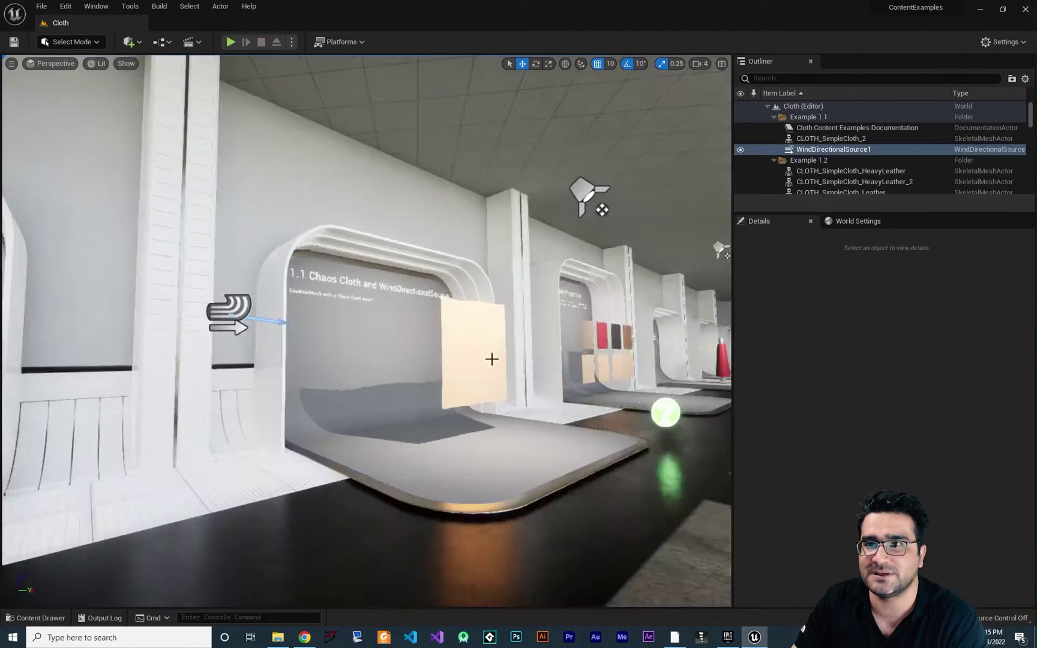
Set the Speed of WindDirectionalSource1 to 5 and play the level to test the wind on the cloth
{"action": "left_click", "coordinate": [948, 463]}
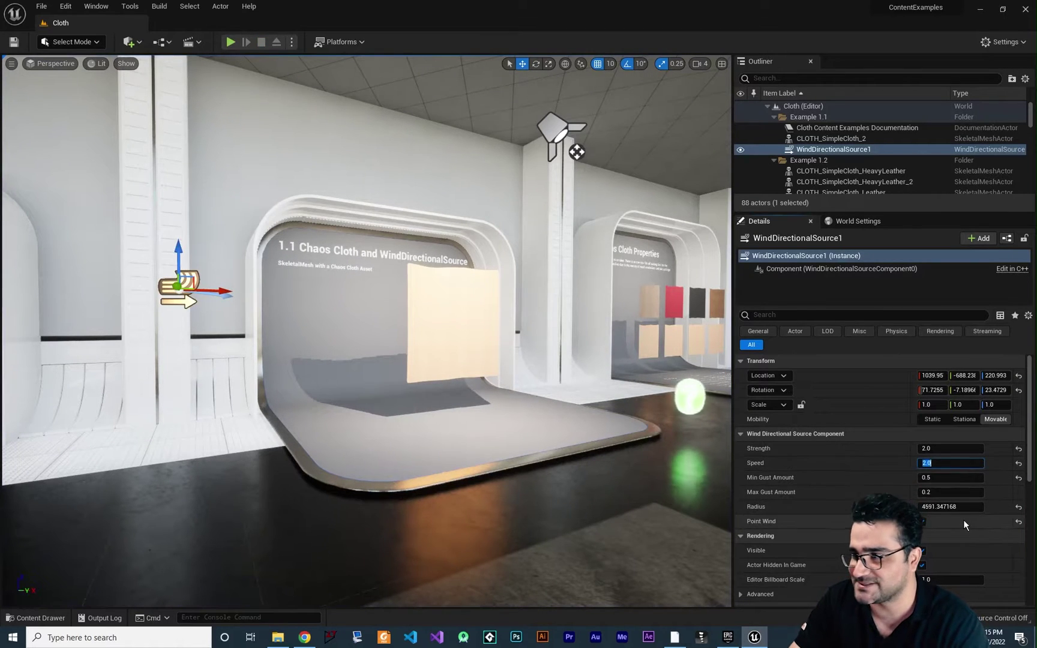
{"action": "type", "text": "5"}
{"action": "key", "text": "Return"}
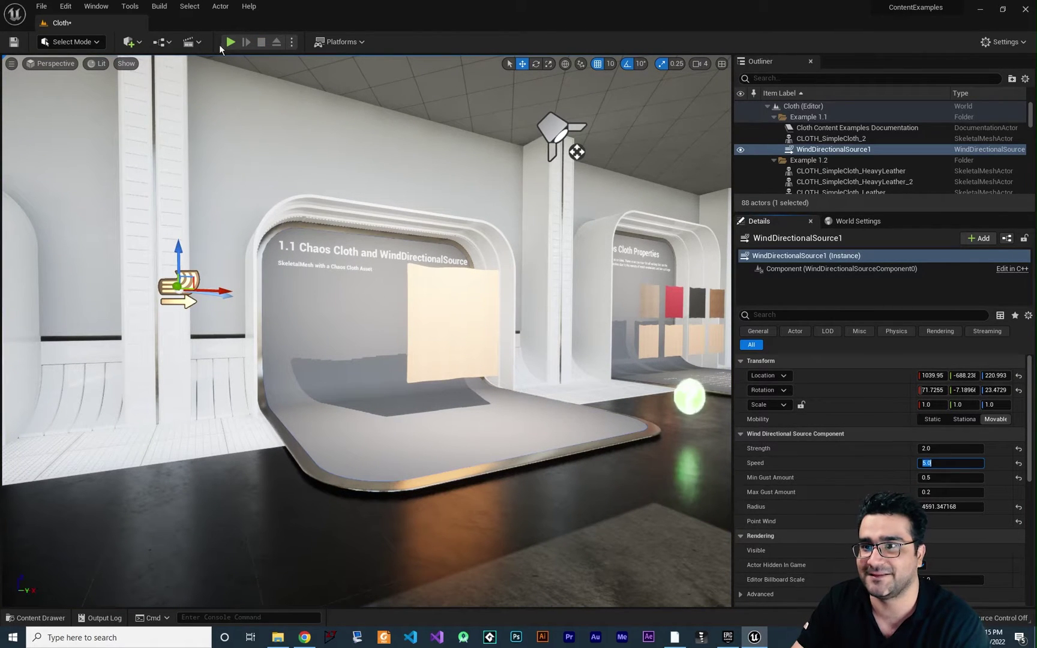
{"action": "left_click", "coordinate": [230, 42]}
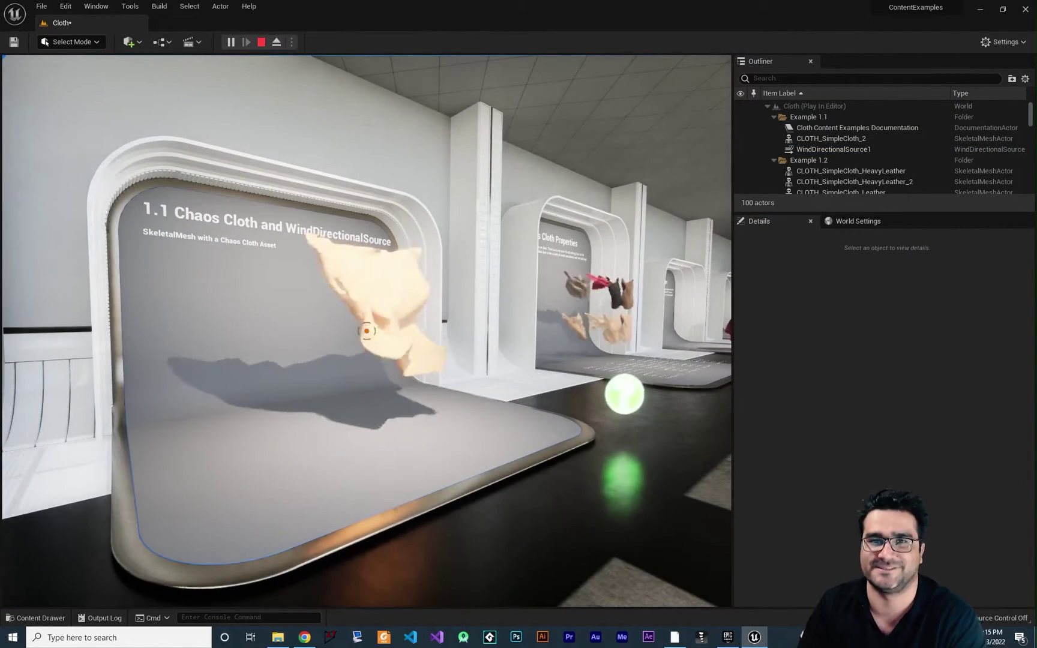
{"action": "key", "text": "Escape"}
Restore the wind source's Speed to 2.0 and play the level to inspect the 1.1 cloth exhibit
{"action": "right_click_drag", "start_coordinate": [366, 331], "coordinate": [222, 318]}
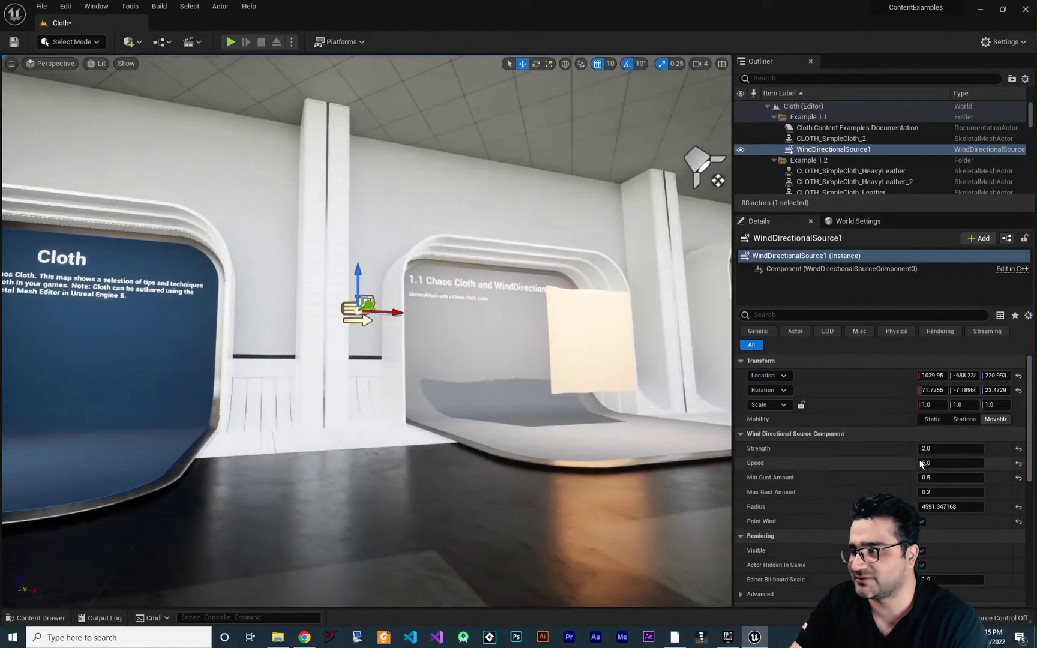
{"action": "left_click", "coordinate": [926, 463]}
{"action": "left_click", "coordinate": [231, 42]}
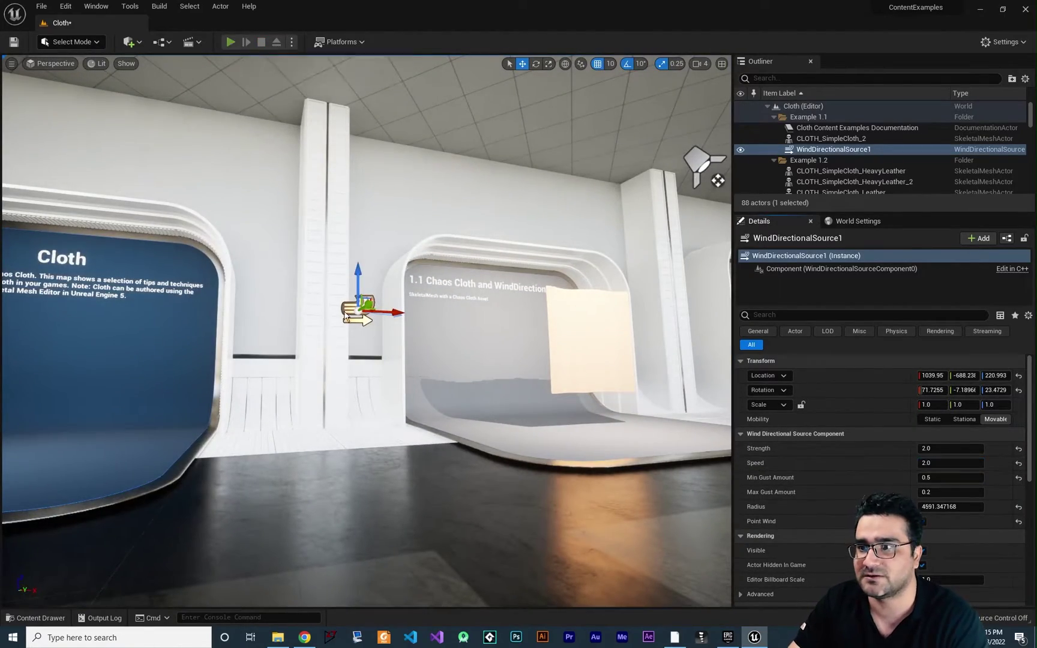
{"action": "key", "text": "s"}
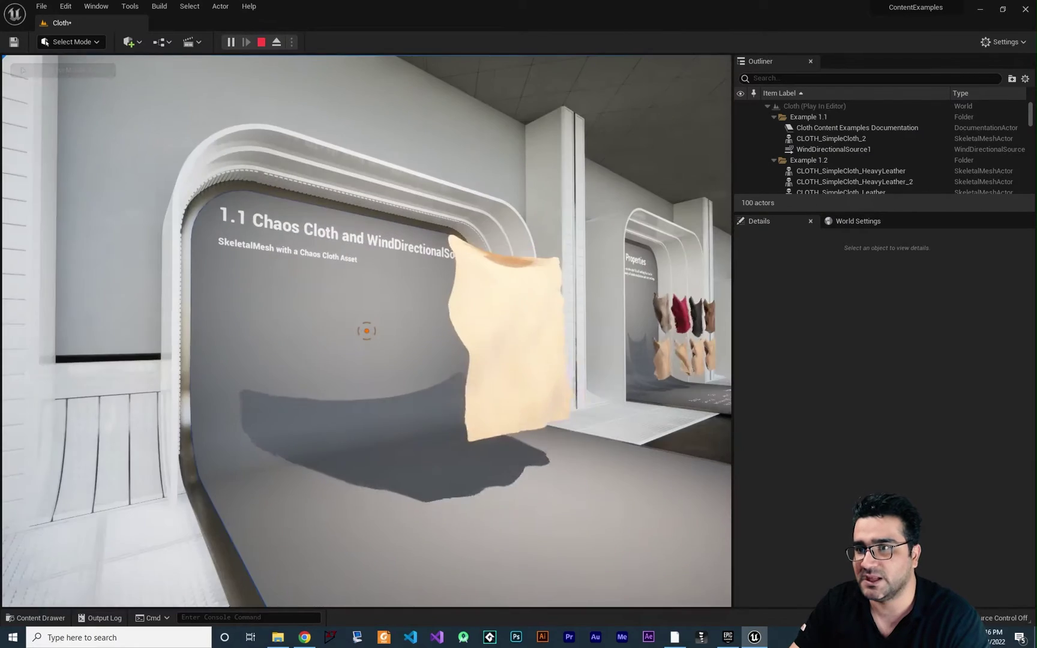
{"action": "key", "text": "d"}
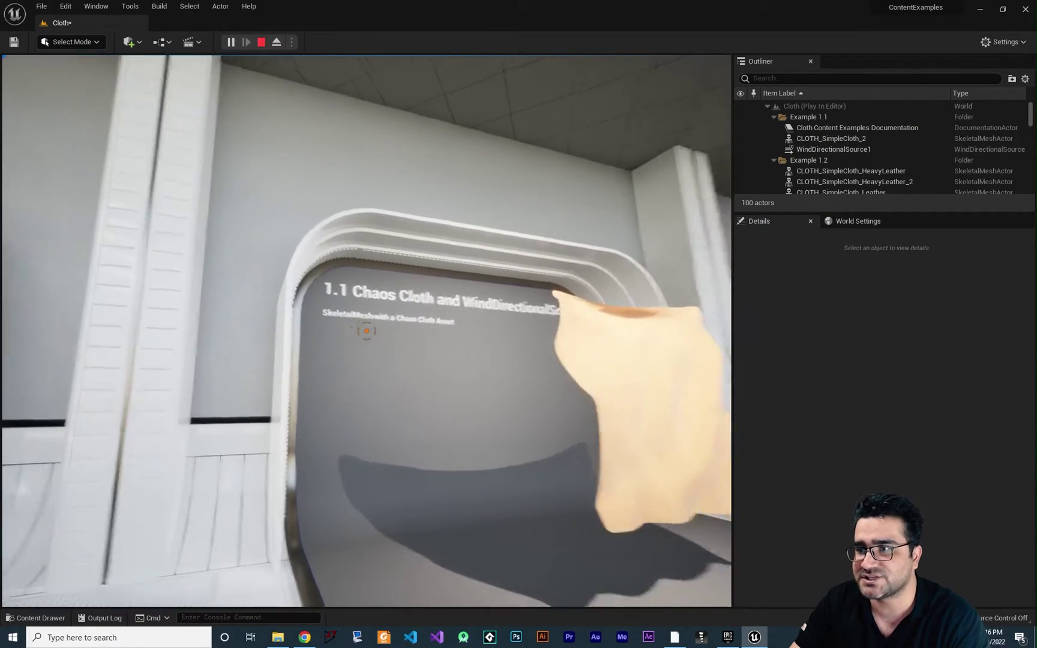
{"action": "key", "text": "a"}
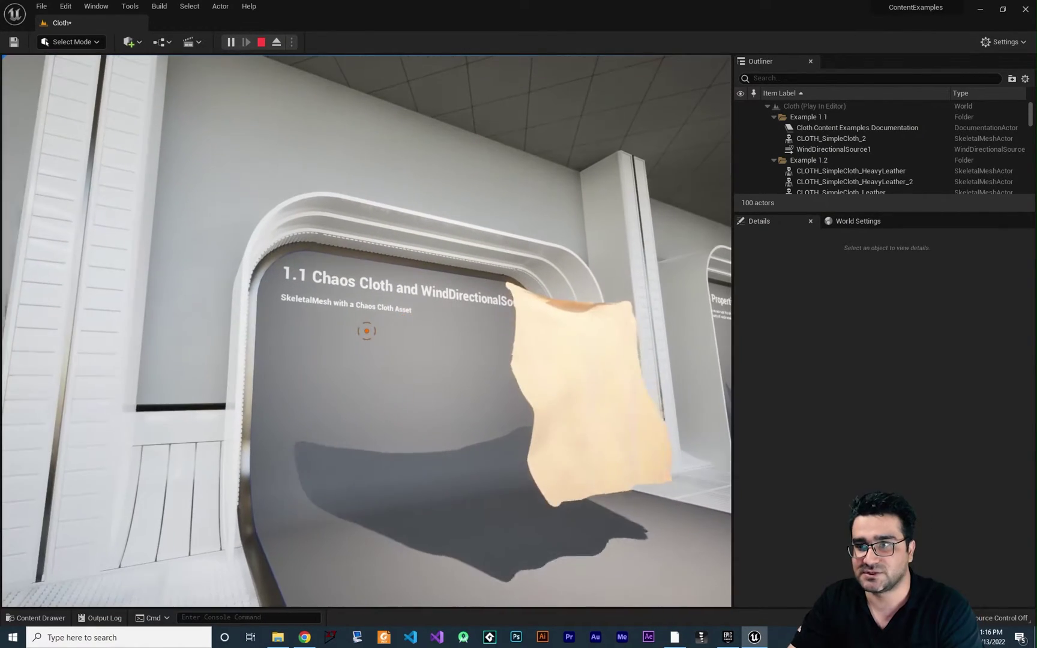
{"action": "key", "text": "w"}
{"action": "key", "text": "a"}
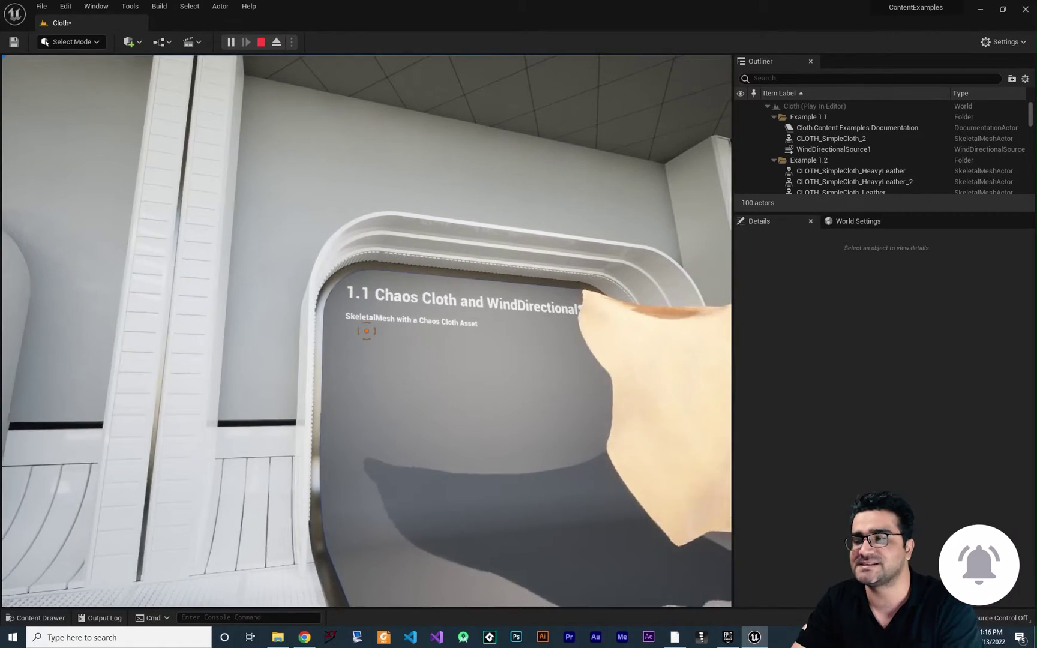
Move to the 1.2 Chaos Cloth Properties exhibit and examine the fabric samples and their listed property values
{"action": "key", "text": "d"}
{"action": "key", "text": "w"}
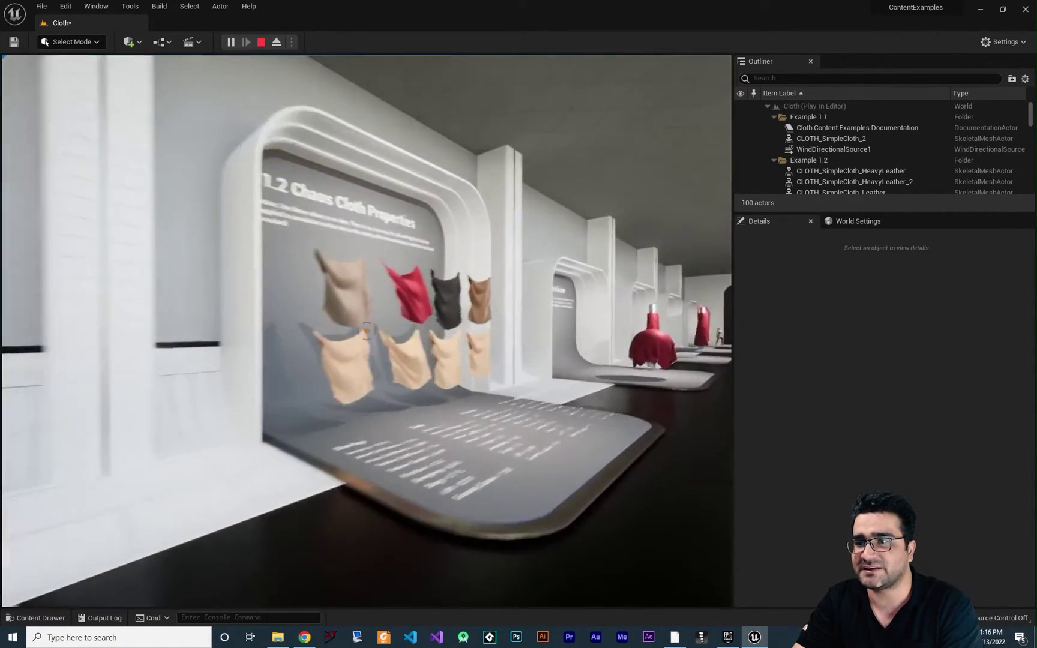
{"action": "key", "text": "d"}
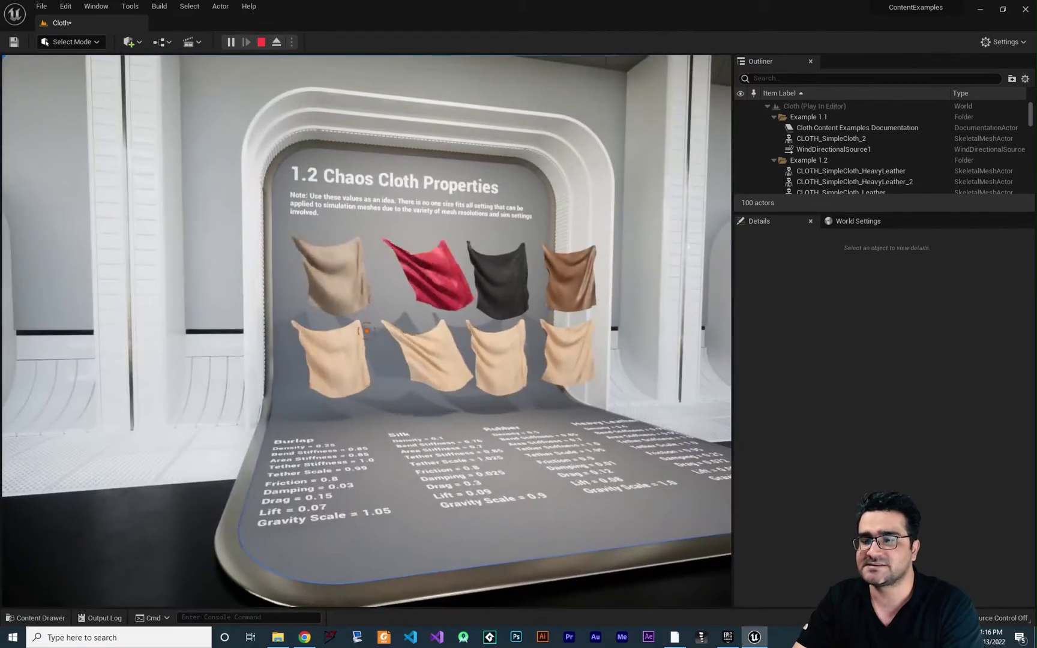
{"action": "key", "text": "w"}
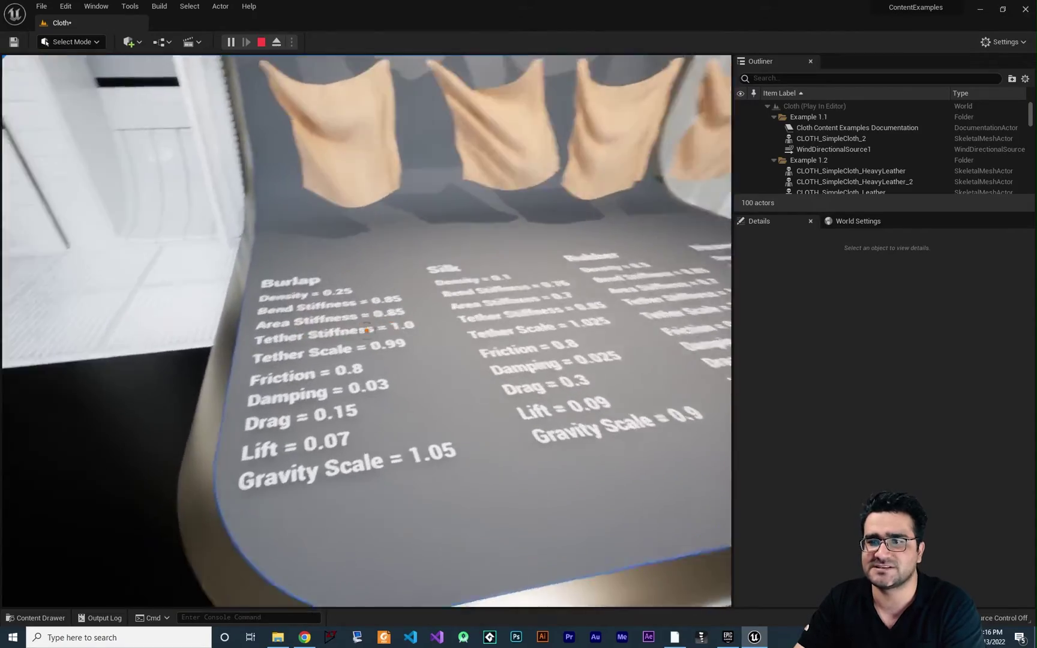
{"action": "key", "text": "d"}
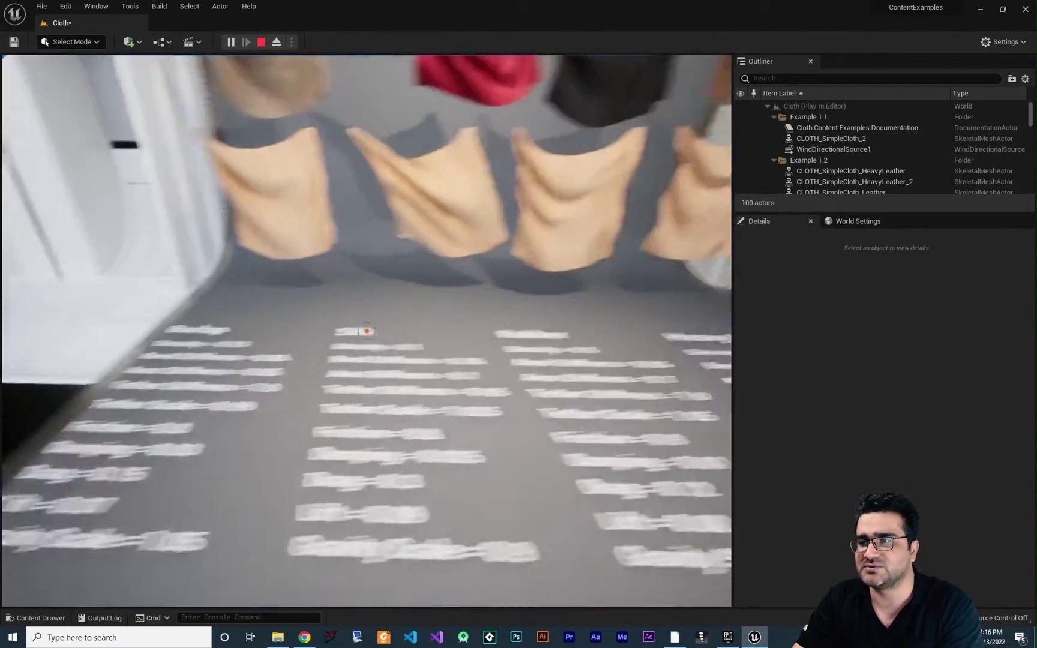
{"action": "key", "text": "s"}
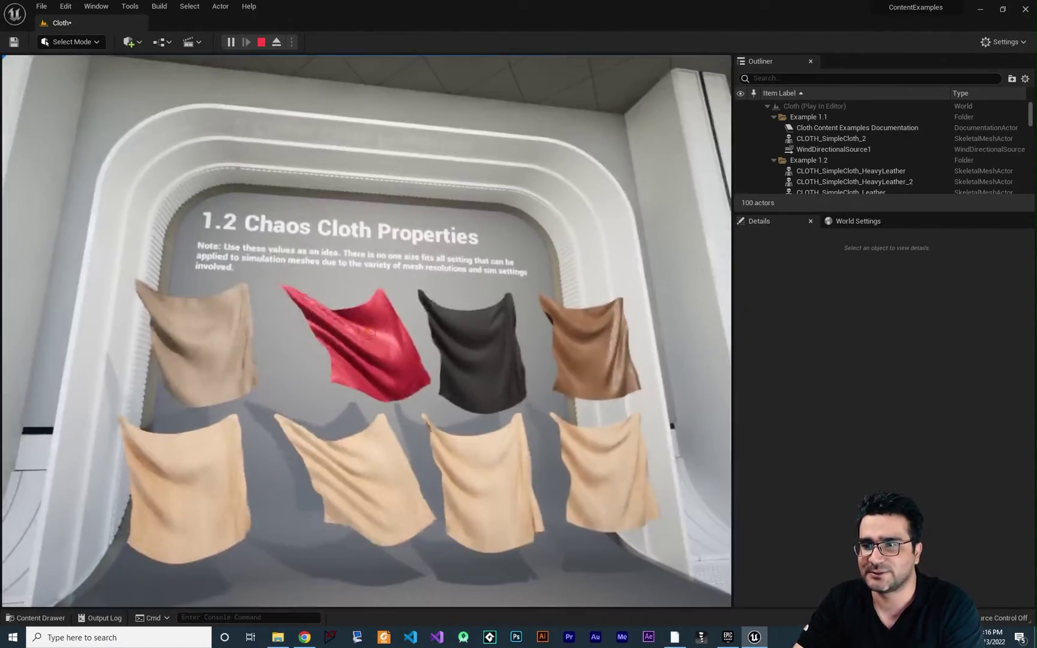
{"action": "key", "text": "w"}
{"action": "key", "text": "s"}
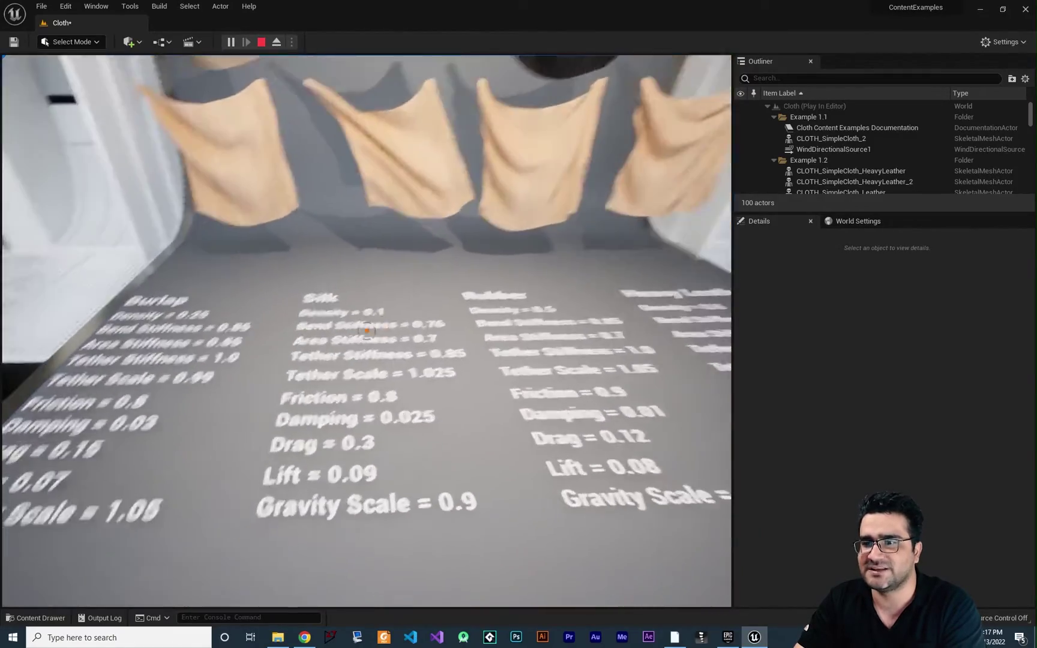
{"action": "key", "text": "s"}
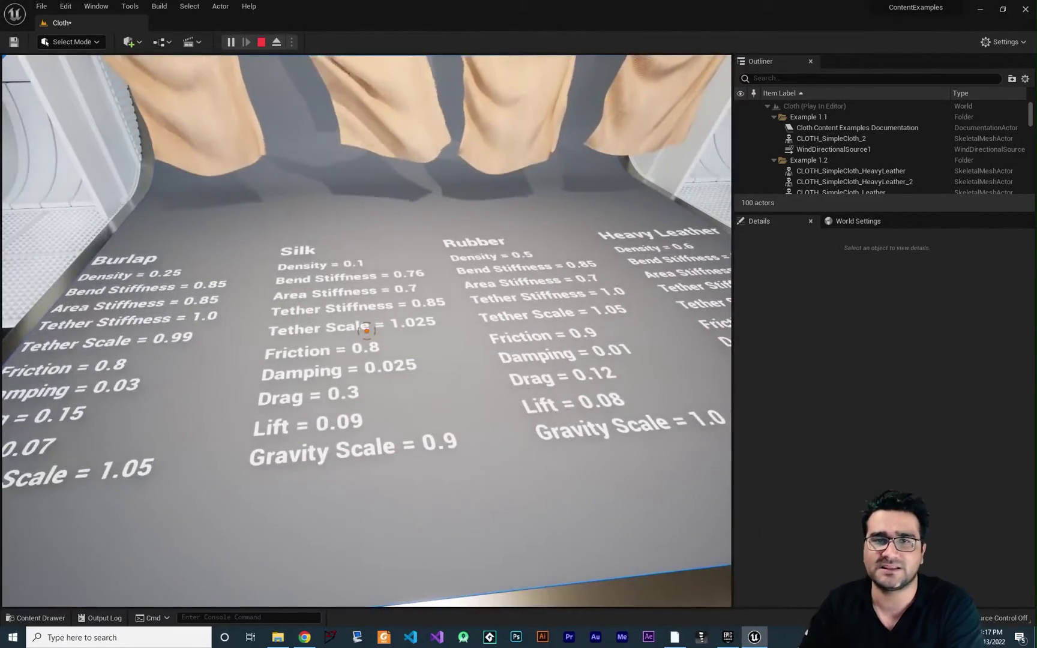
Examine the silk, rubber and heavy leather samples of the 1.2 exhibit together with their listed property values
{"action": "key", "text": "w"}
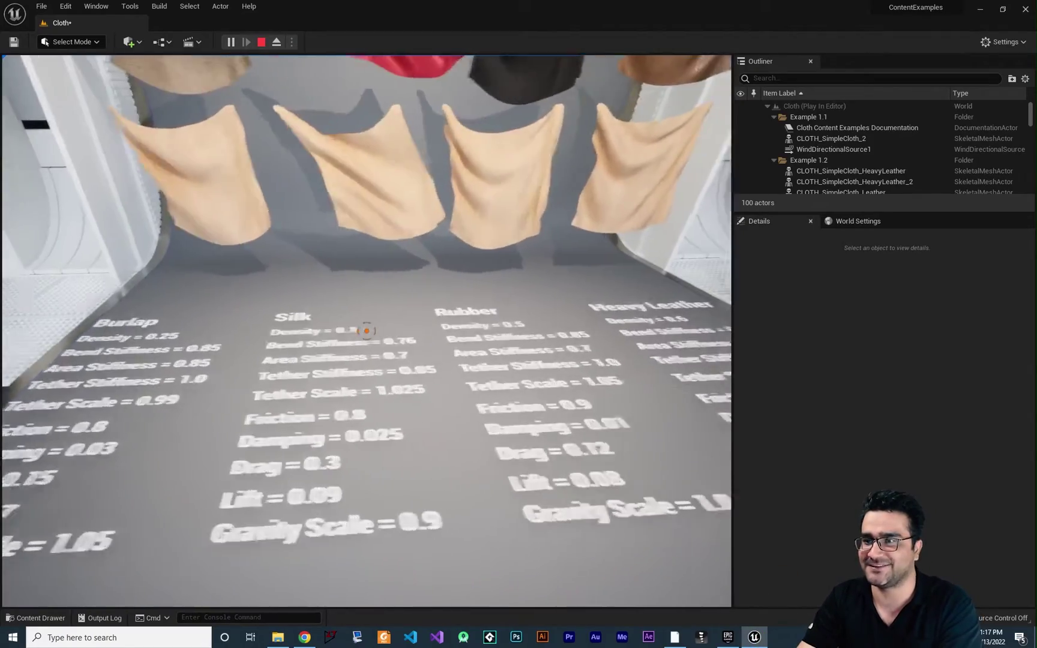
{"action": "key", "text": "d"}
{"action": "key", "text": "w"}
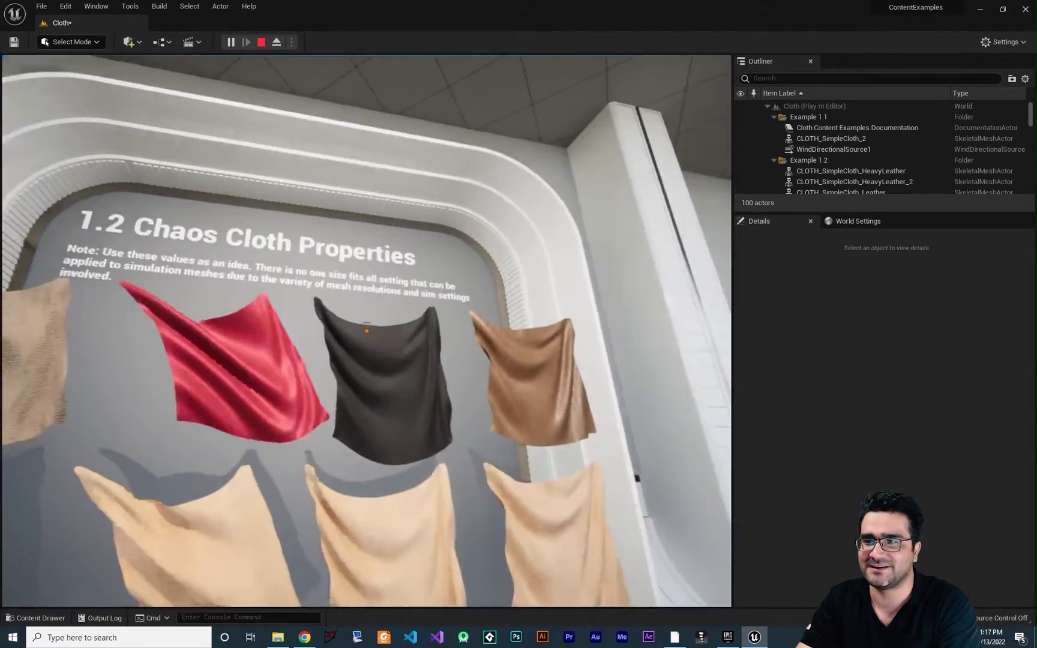
{"action": "key", "text": "w"}
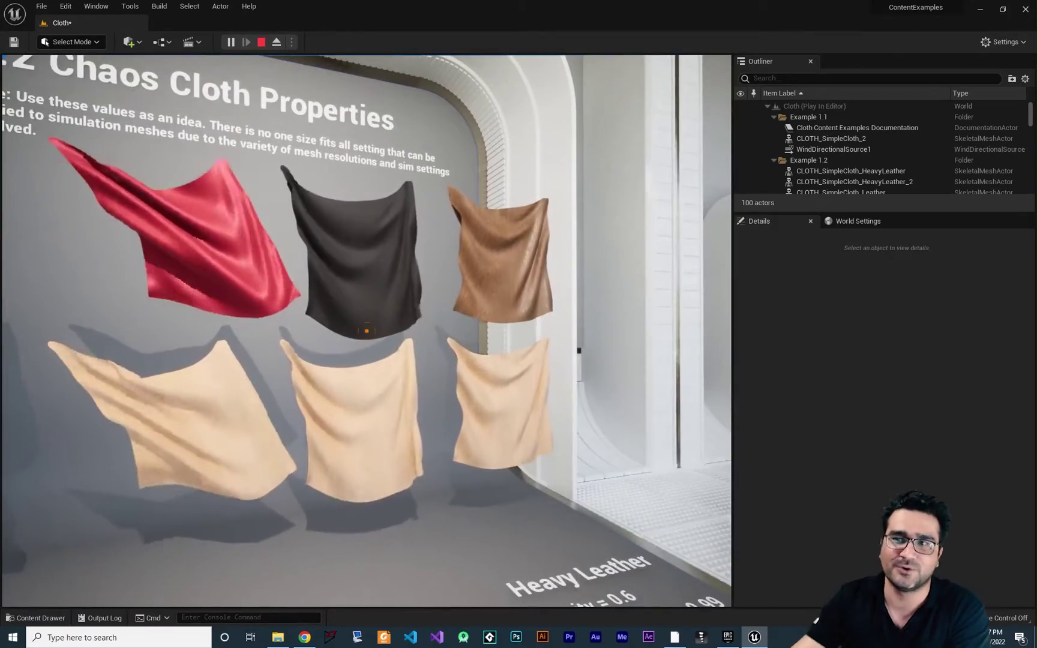
{"action": "key", "text": "d"}
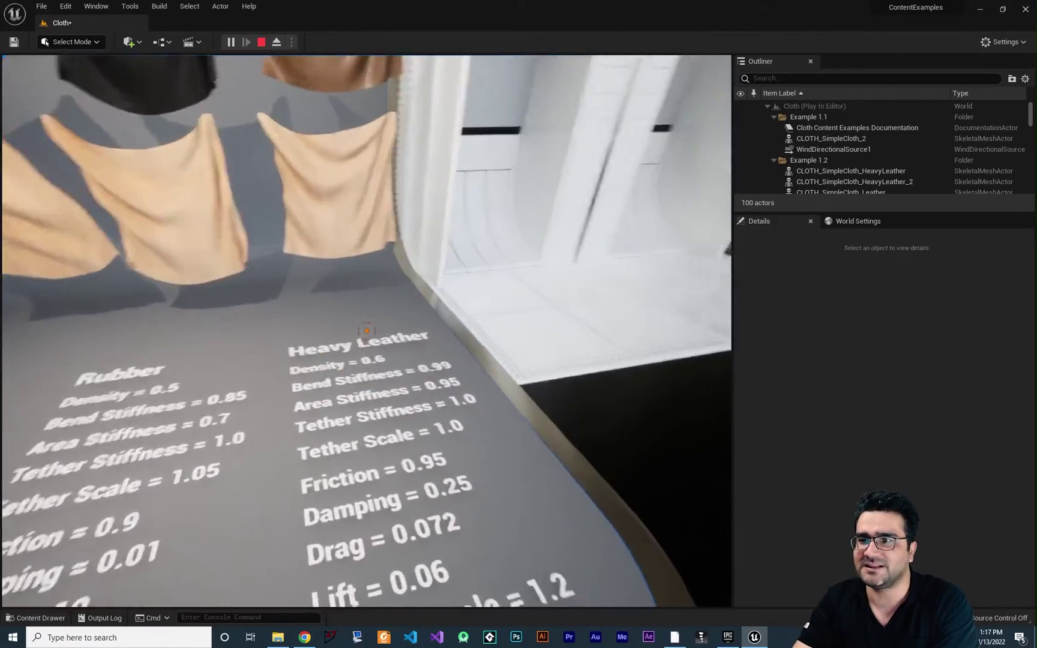
{"action": "key", "text": "w"}
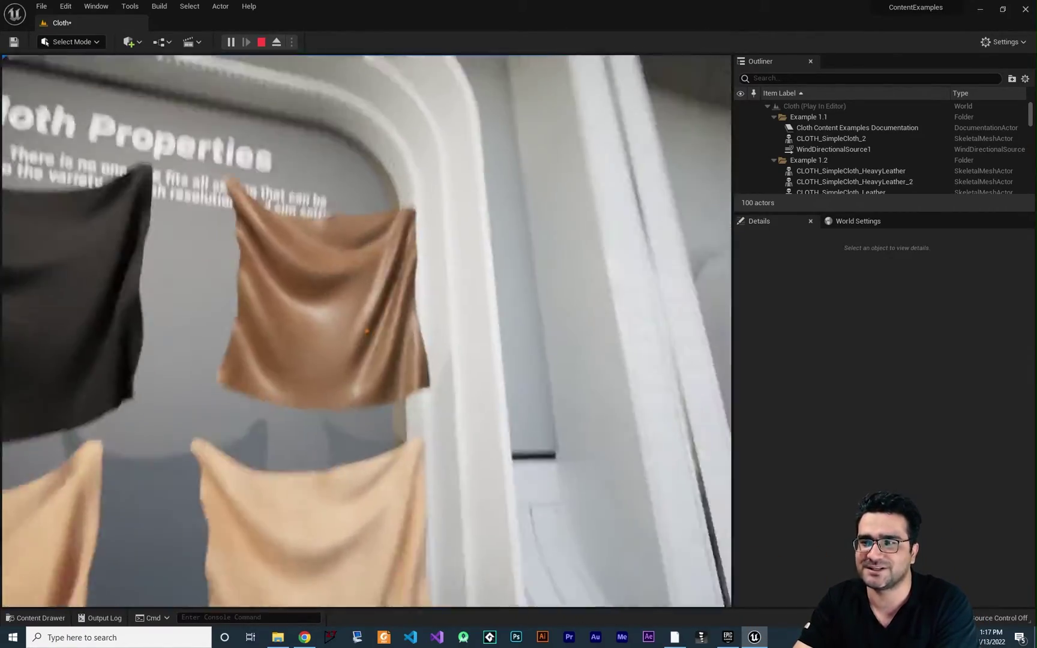
Move to the 1.3 Chaos Cloth Collision exhibit and examine the cloth draped over the sphere and around the moving cylinder
{"action": "key", "text": "s"}
{"action": "key", "text": "w"}
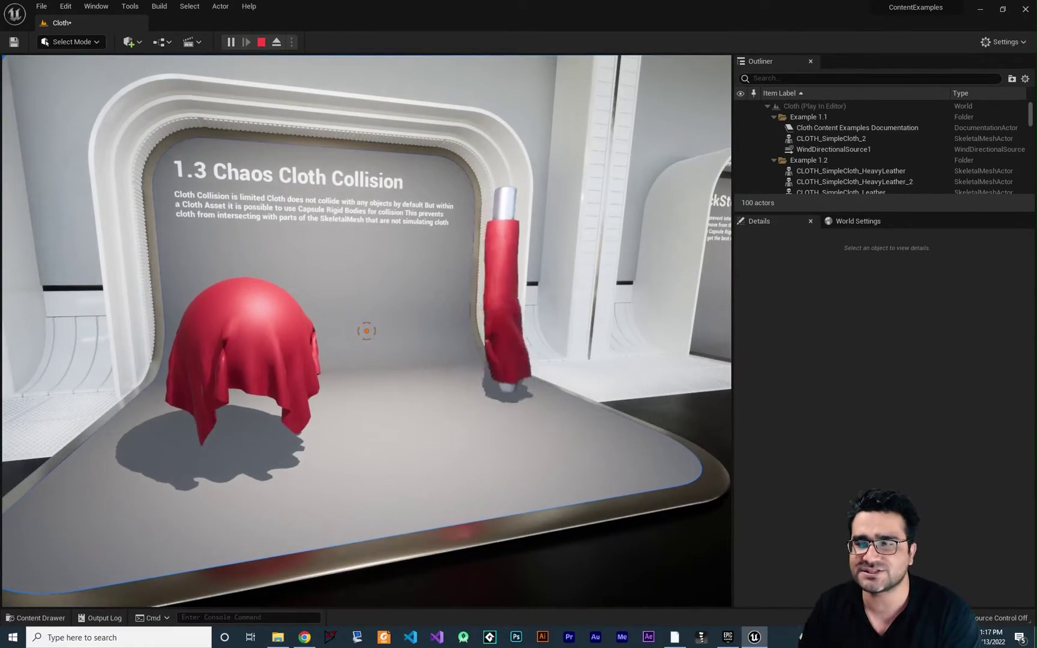
{"action": "key", "text": "w"}
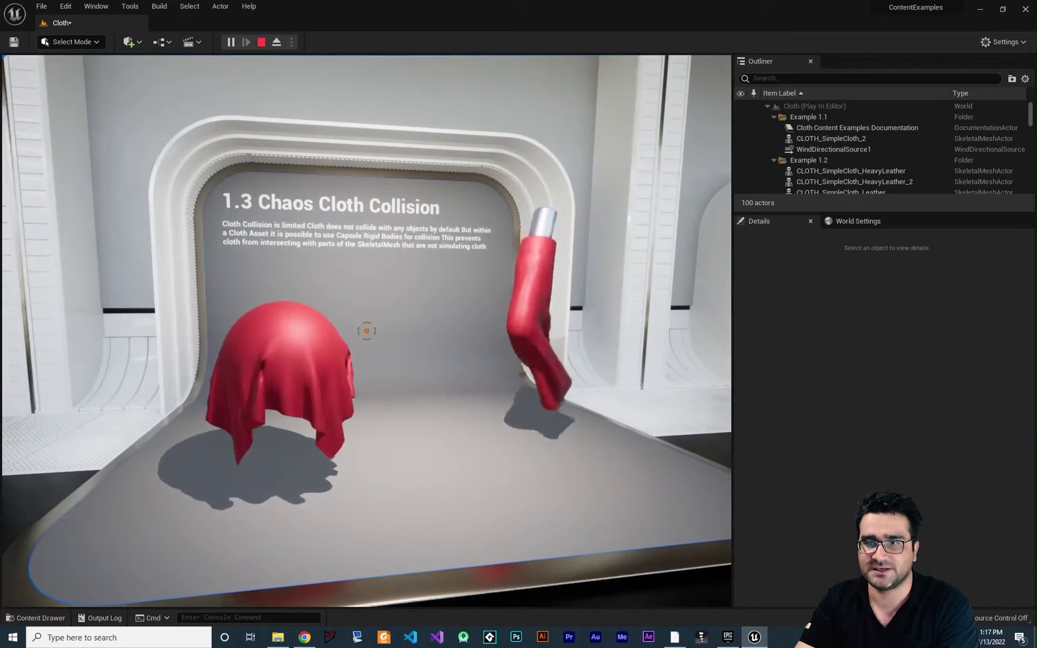
{"action": "key", "text": "w"}
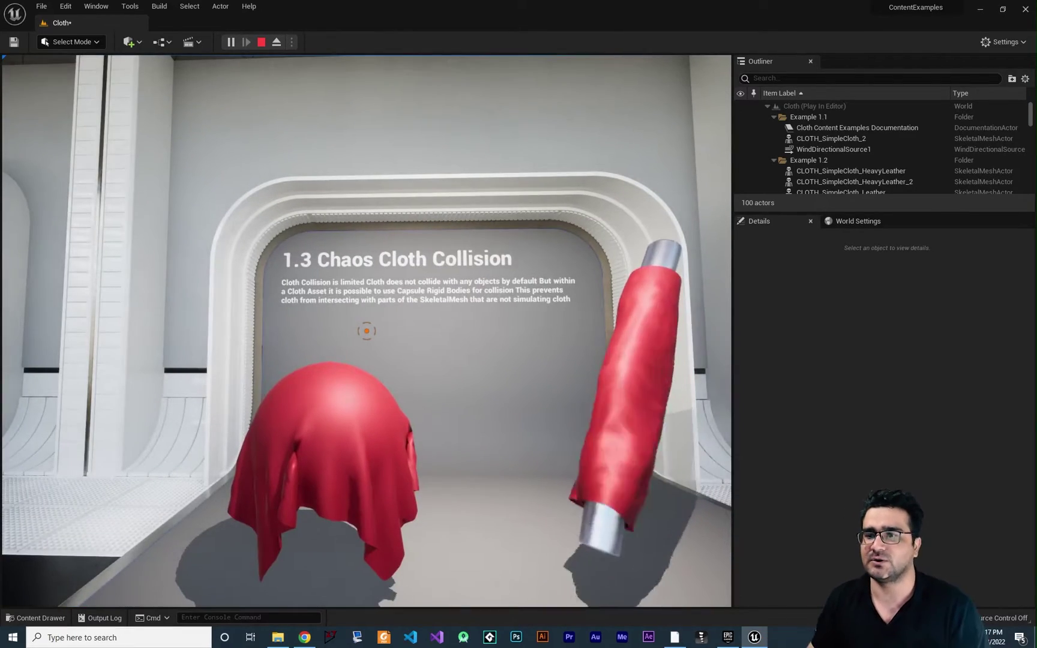
{"action": "key", "text": "w"}
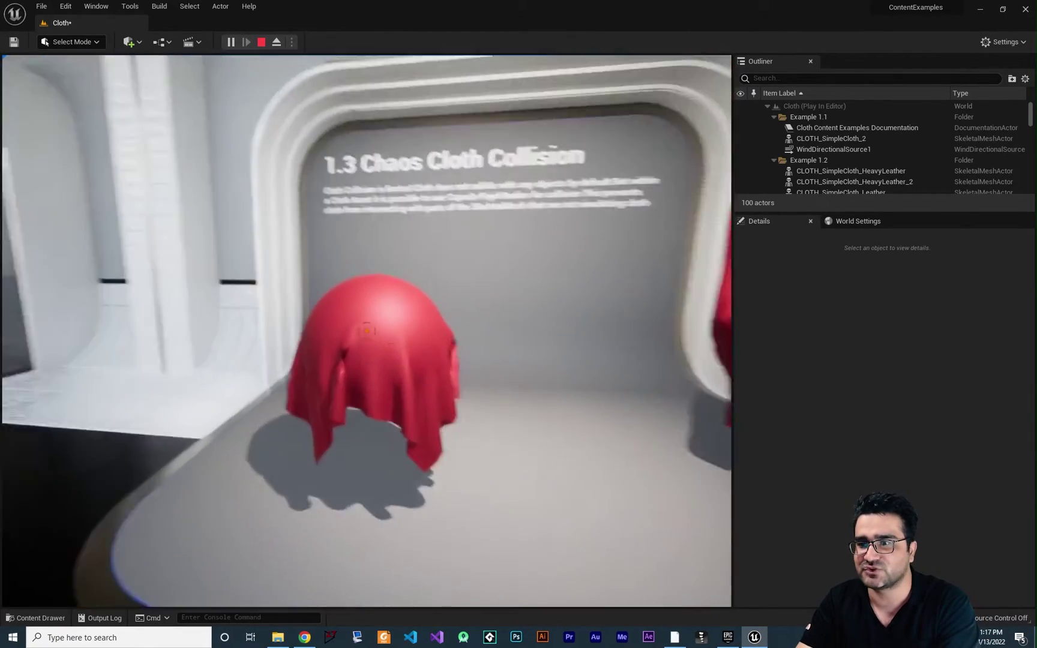
{"action": "key", "text": "w"}
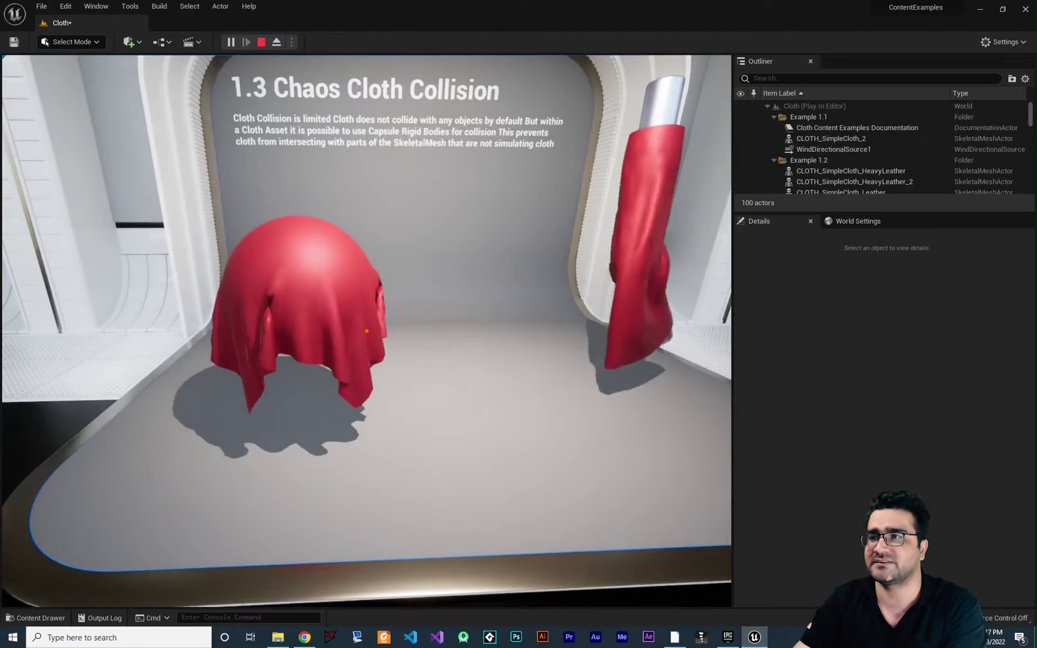
{"action": "key", "text": "w"}
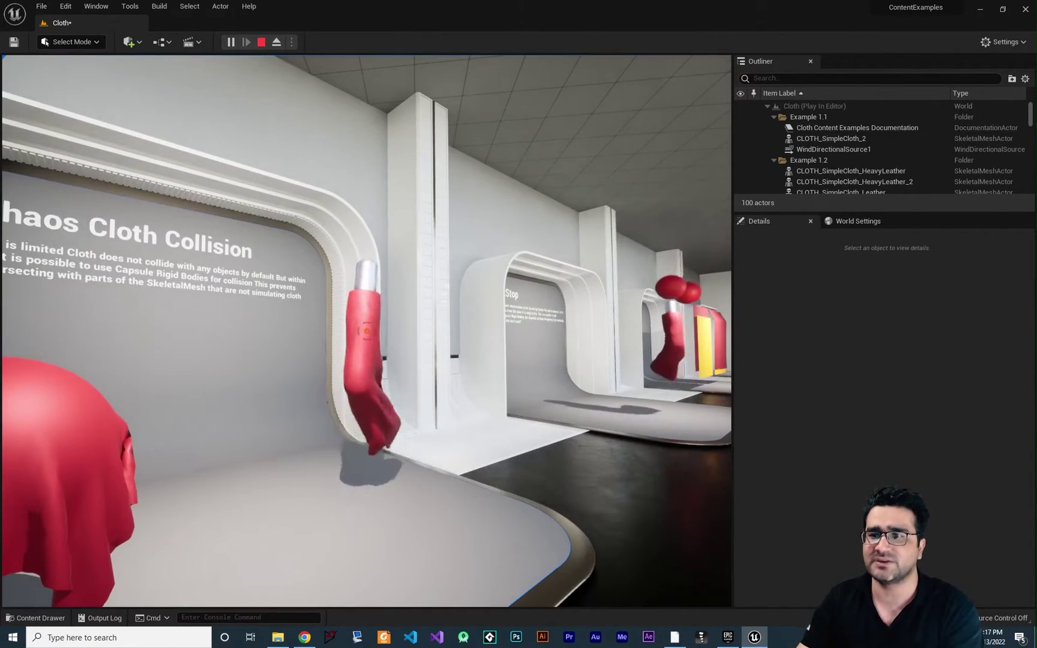
Move to the 1.4 BackStop exhibit and inspect how the cloth sleeve follows the bending cylinder
{"action": "key", "text": "w"}
{"action": "key", "text": "a"}
{"action": "key", "text": "d"}
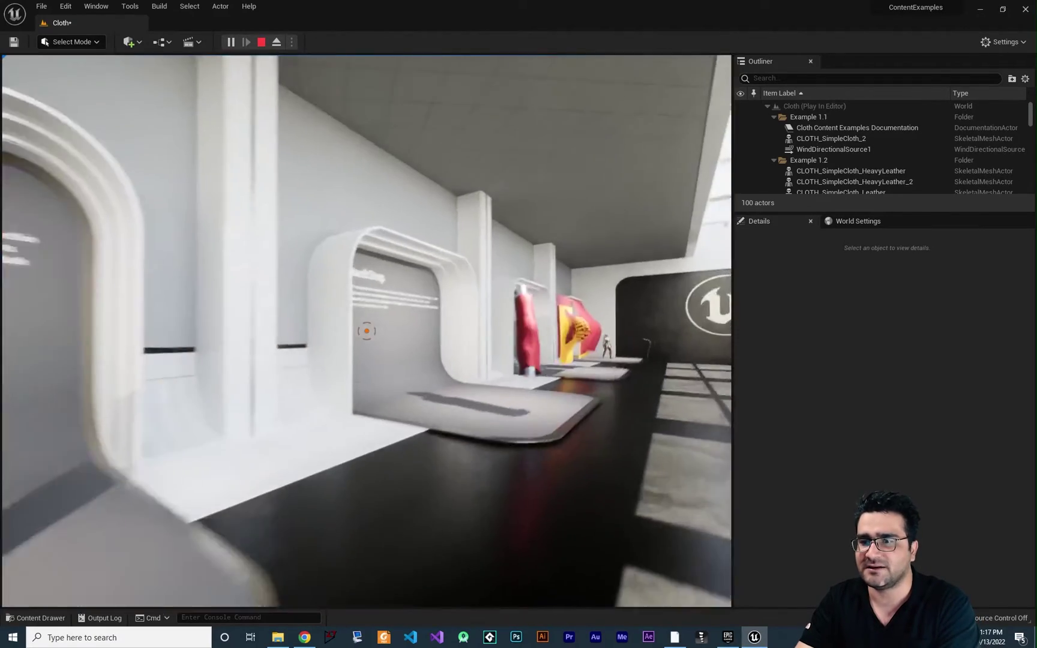
{"action": "key", "text": "w"}
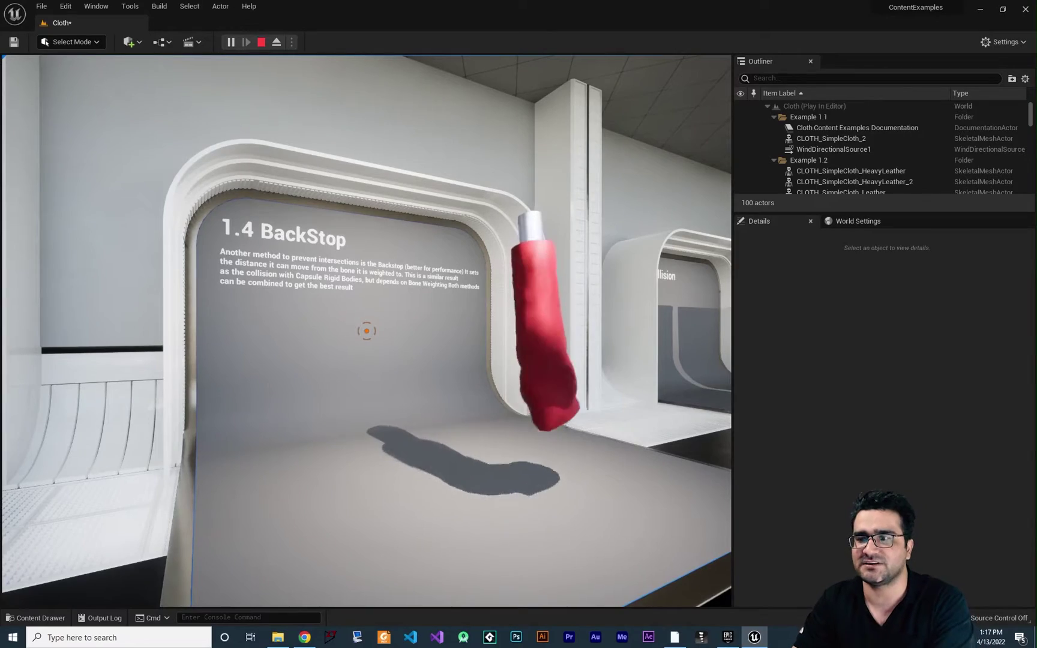
{"action": "key", "text": "w"}
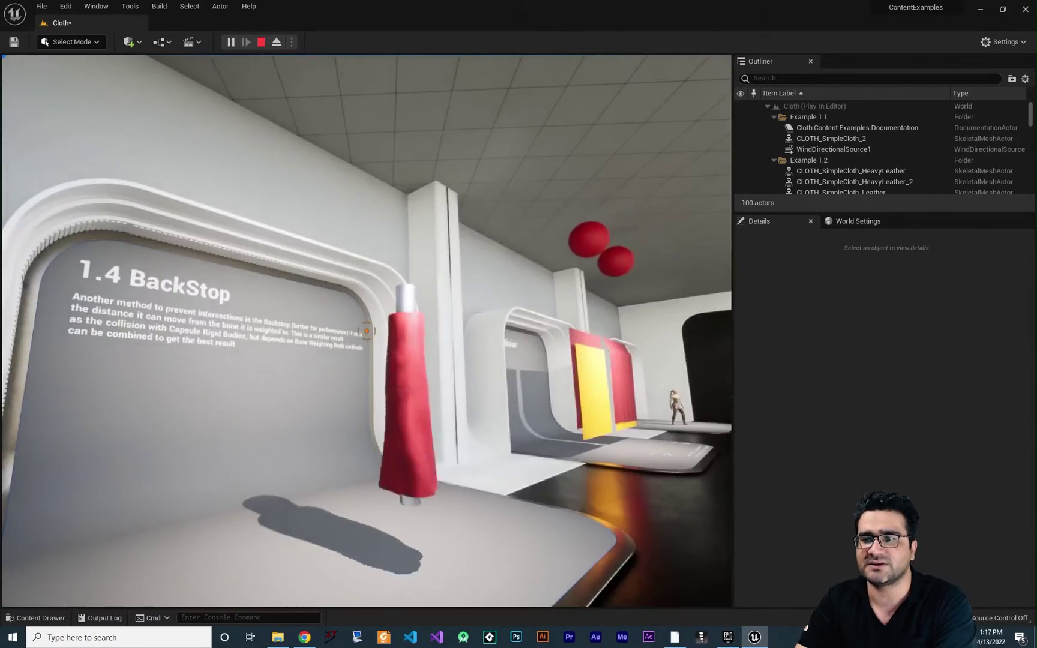
{"action": "key", "text": "s"}
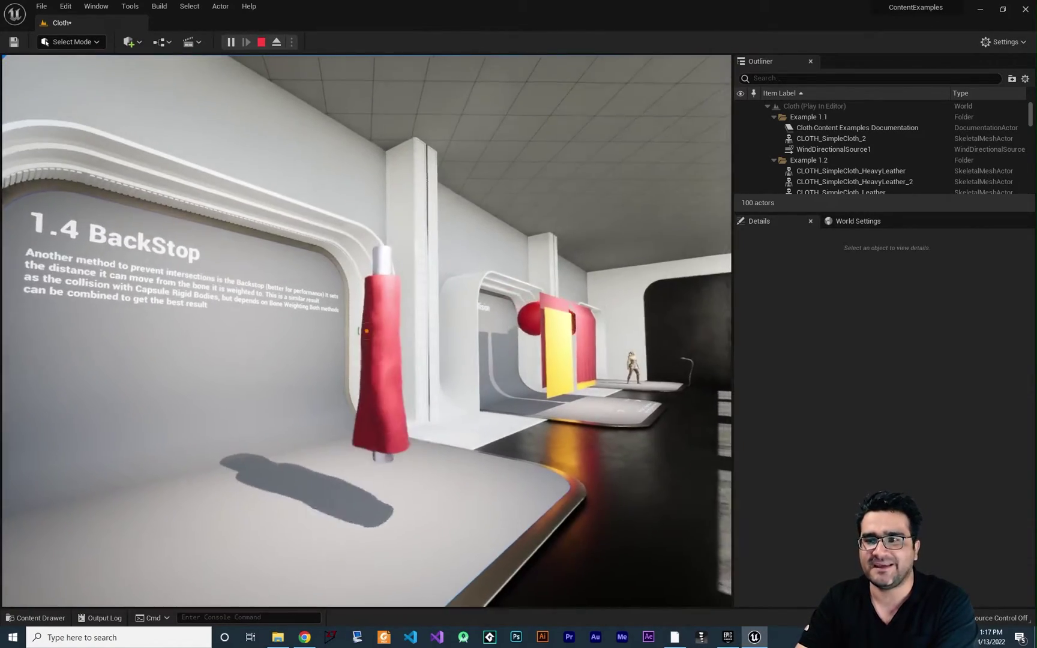
Move to the 1.5 Self Collision exhibit and compare the cloths with self collision off and on as the spheres hit them
{"action": "key", "text": "w"}
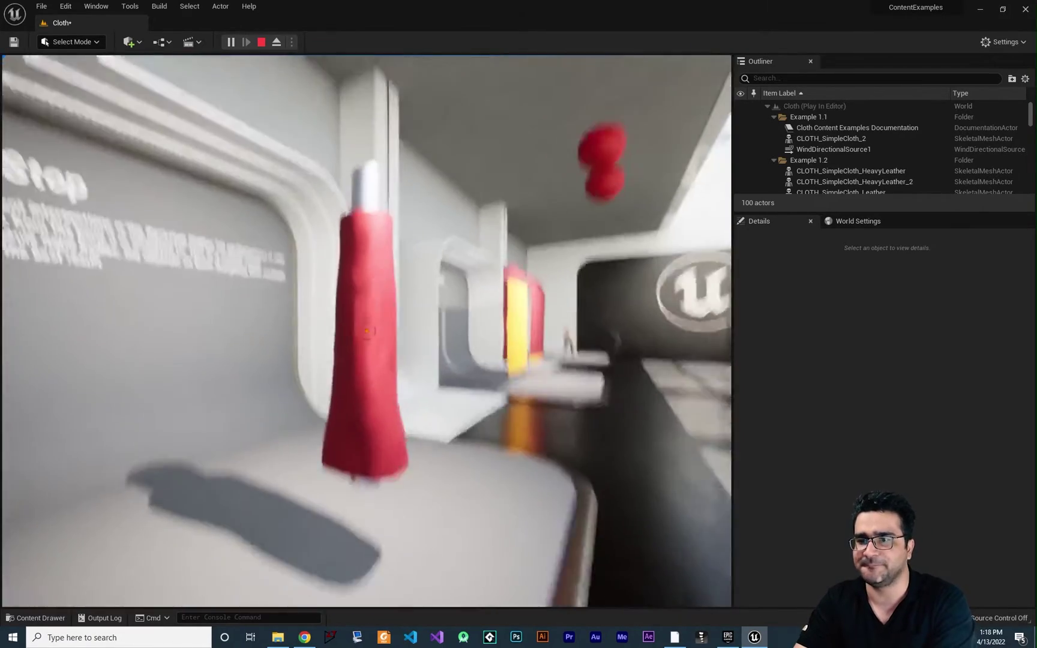
{"action": "key", "text": "d"}
{"action": "key", "text": "w"}
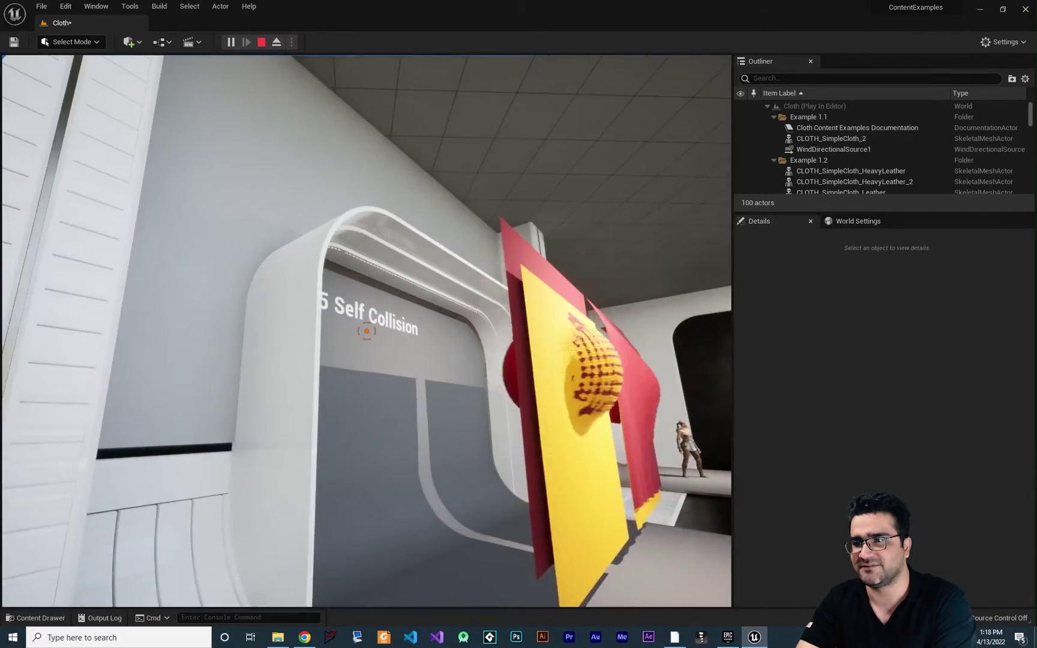
{"action": "key", "text": "d"}
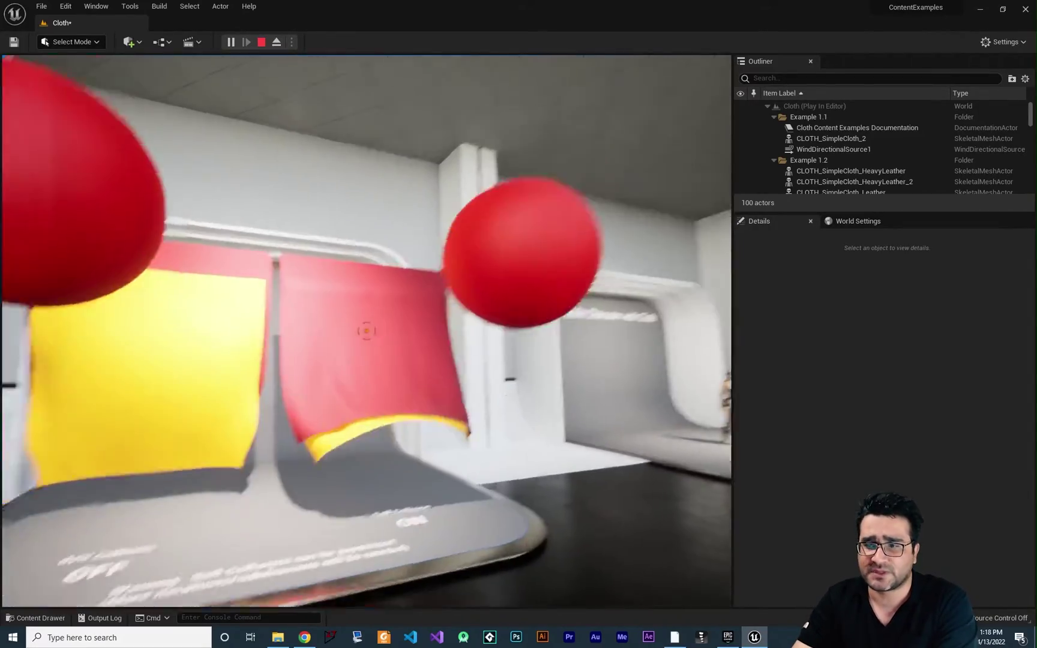
{"action": "key", "text": "a"}
{"action": "key", "text": "w"}
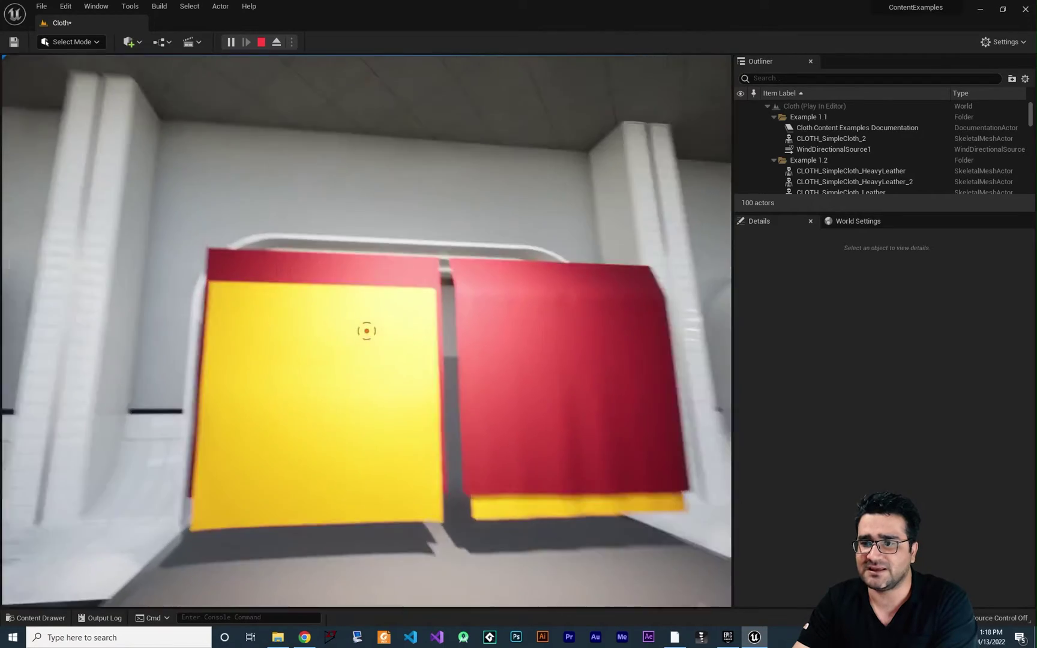
{"action": "key", "text": "a"}
{"action": "key", "text": "s"}
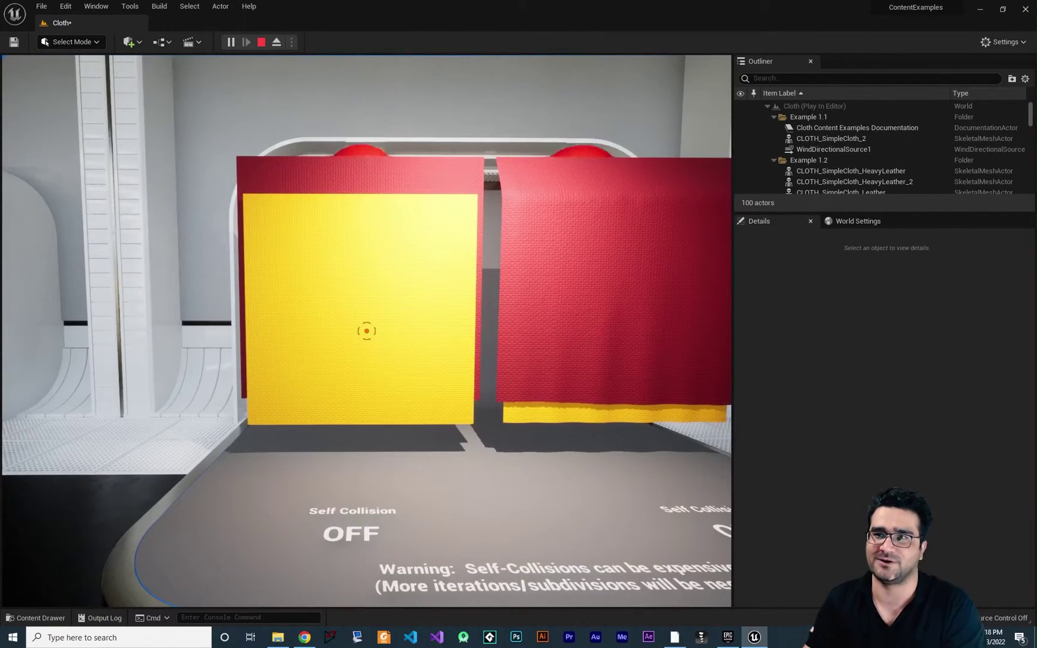
{"action": "key", "text": "w"}
{"action": "key", "text": "d"}
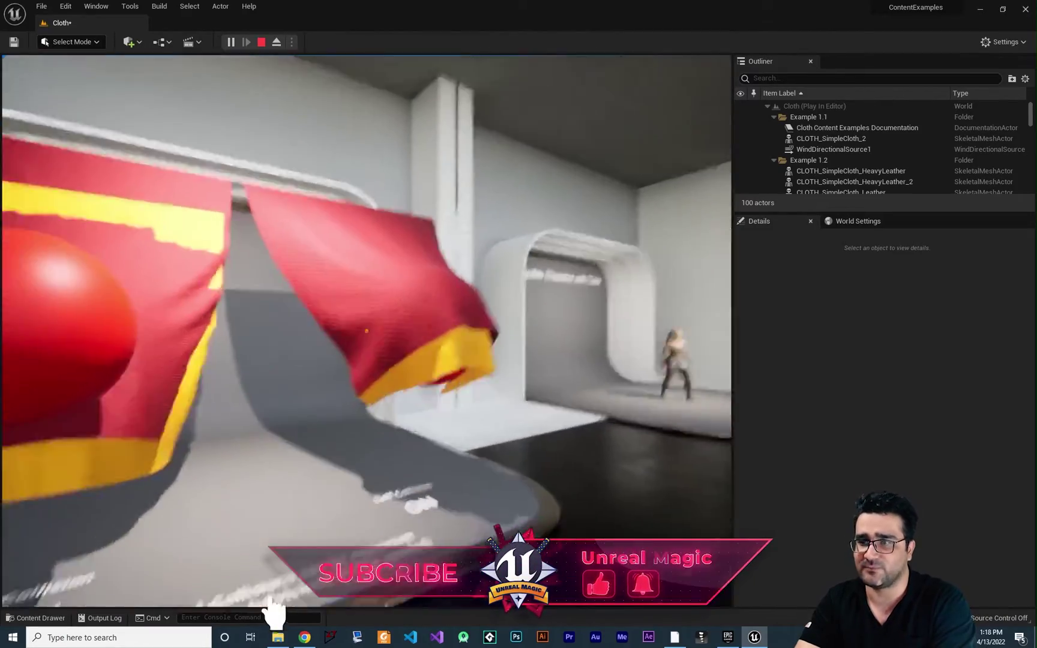
{"action": "key", "text": "s"}
Go to the 1.6 Playable Character with Cloth exhibit, take control of the character and run it through the hall
{"action": "key", "text": "w"}
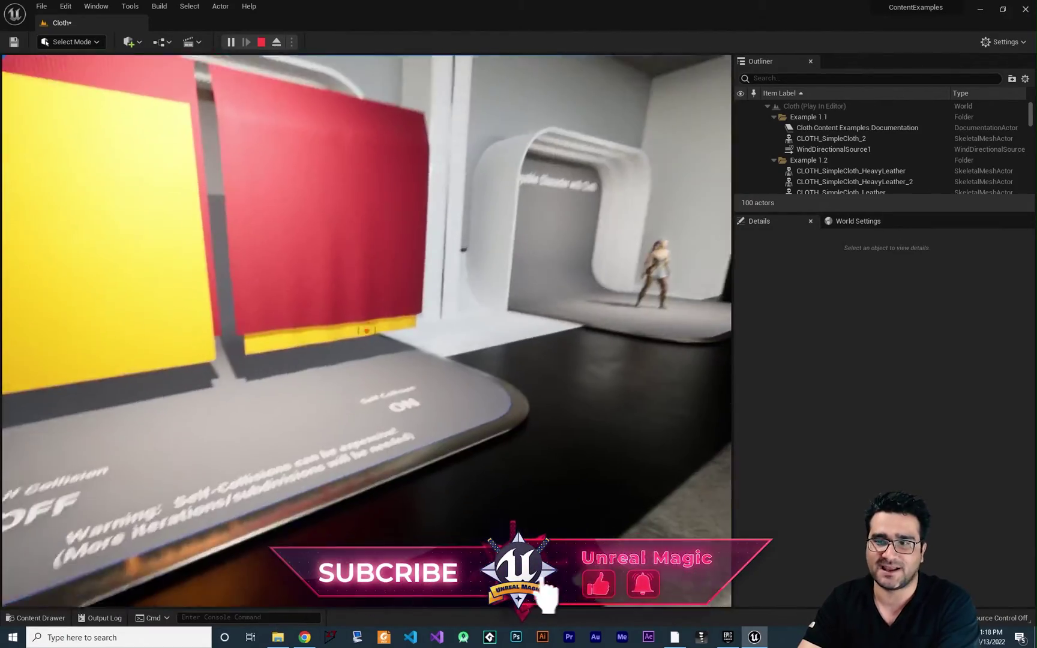
{"action": "key", "text": "w"}
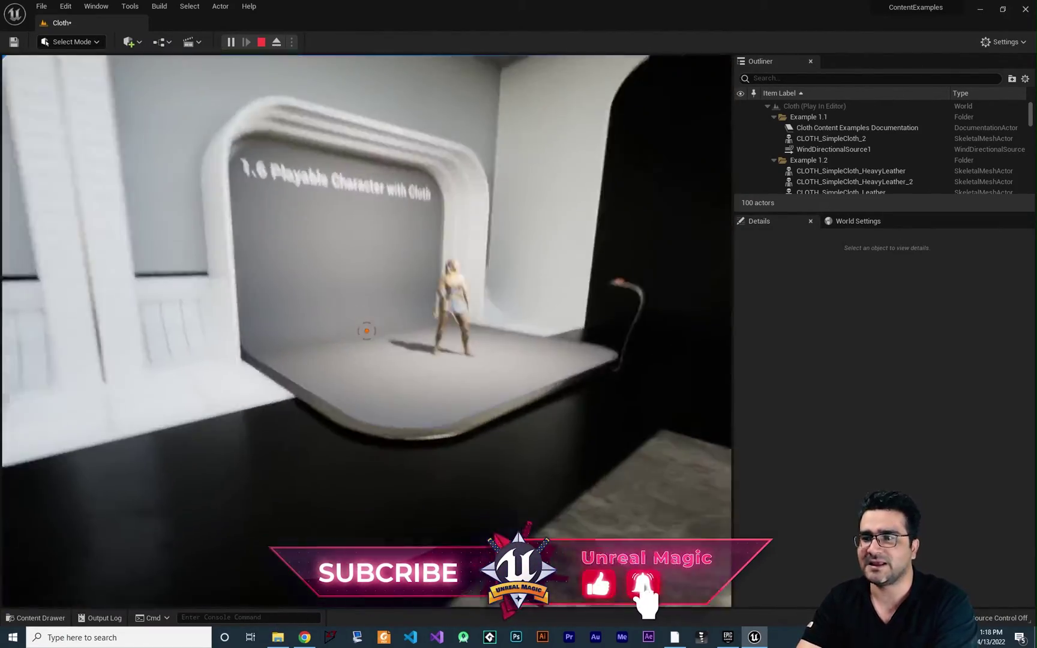
{"action": "key", "text": "w"}
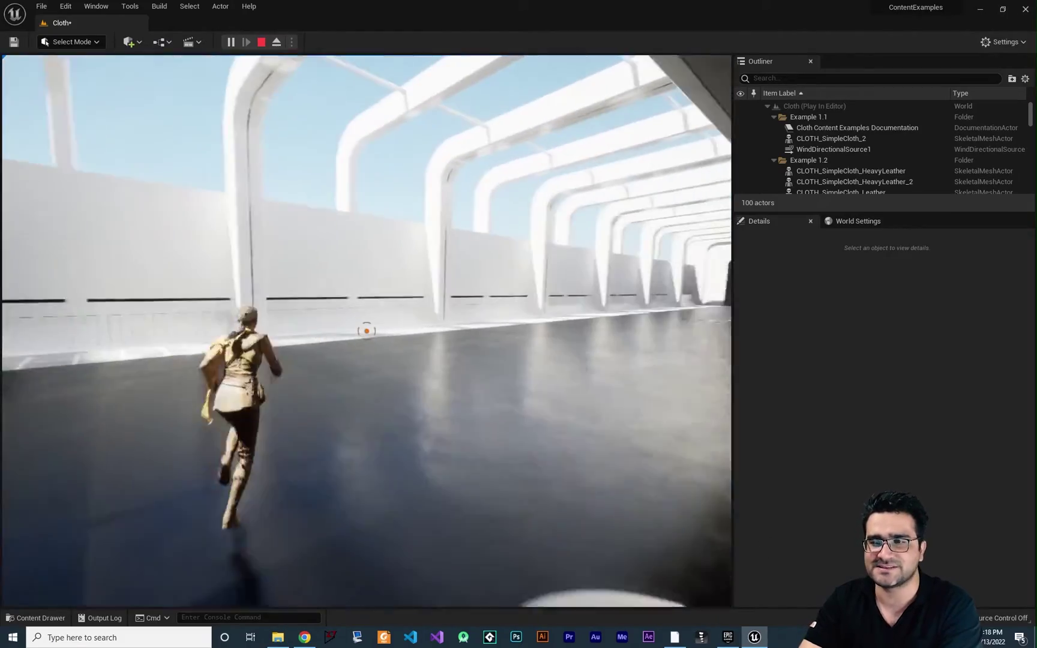
{"action": "key", "text": "w"}
Eject from the playable character and inspect its cloth outfit up close from several sides with the camera speed set to 2
{"action": "key", "text": "F8"}
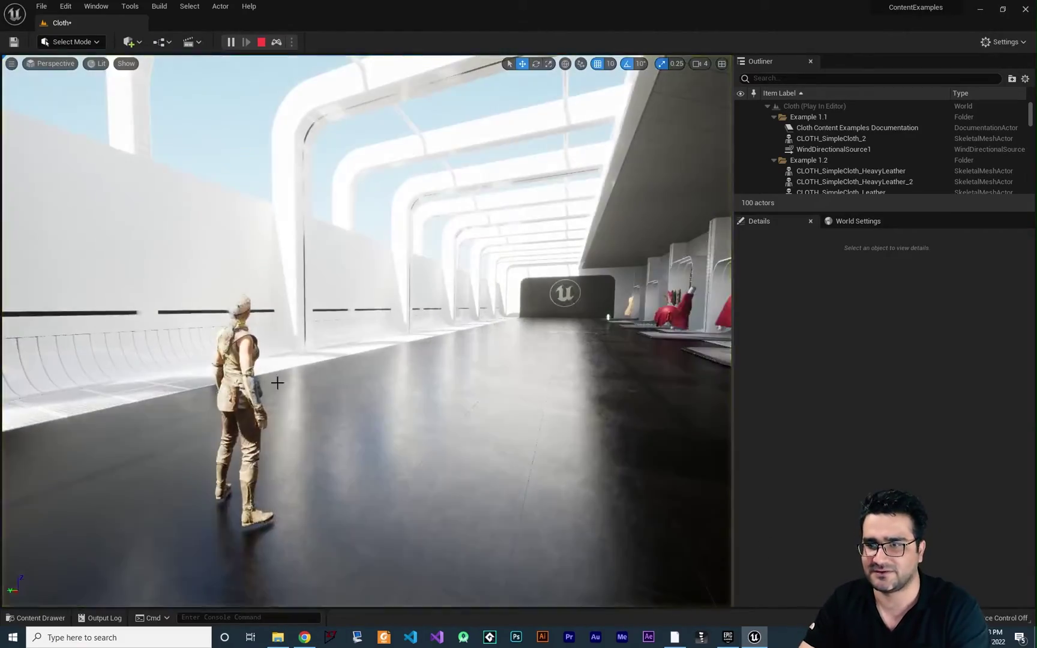
{"action": "right_click_drag", "start_coordinate": [278, 381], "coordinate": [492, 384]}
{"action": "key", "text": "w"}
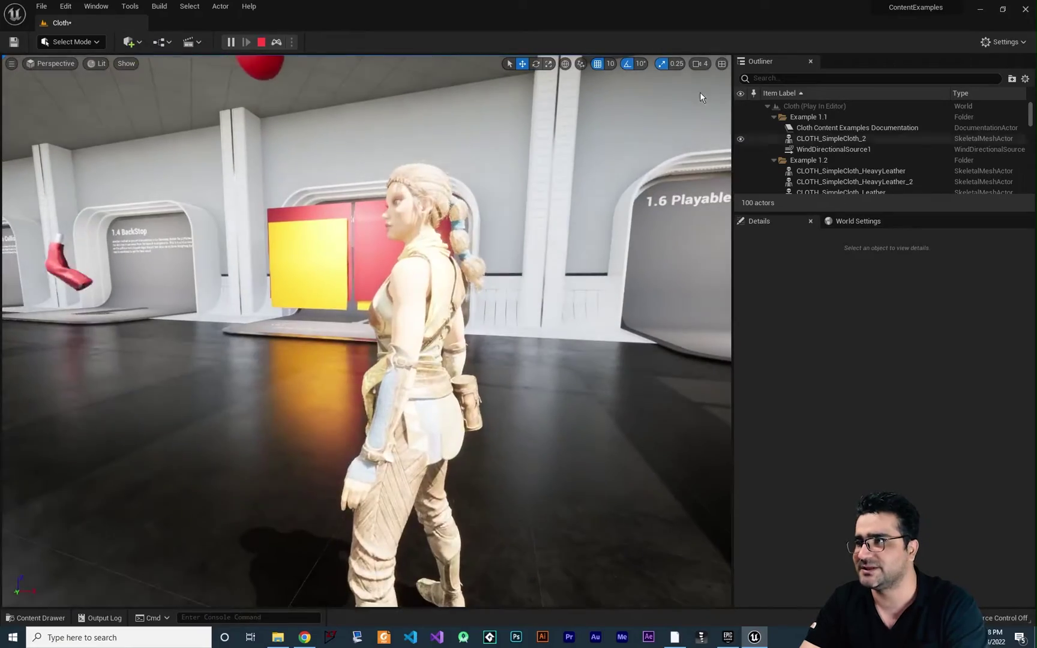
{"action": "left_click_drag", "start_coordinate": [731, 89], "coordinate": [709, 89]}
{"action": "right_click_drag", "start_coordinate": [480, 300], "coordinate": [540, 324]}
{"action": "key", "text": "w"}
{"action": "key", "text": "a"}
{"action": "right_click_drag", "start_coordinate": [416, 339], "coordinate": [624, 339]}
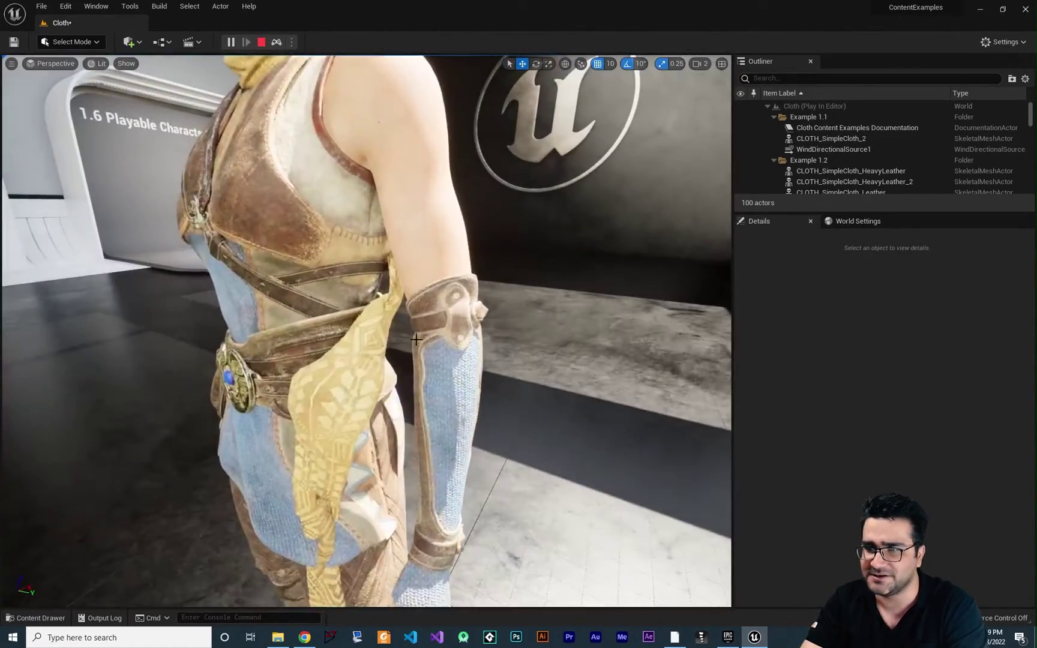
{"action": "key", "text": "d"}
{"action": "right_click_drag", "start_coordinate": [453, 437], "coordinate": [144, 428]}
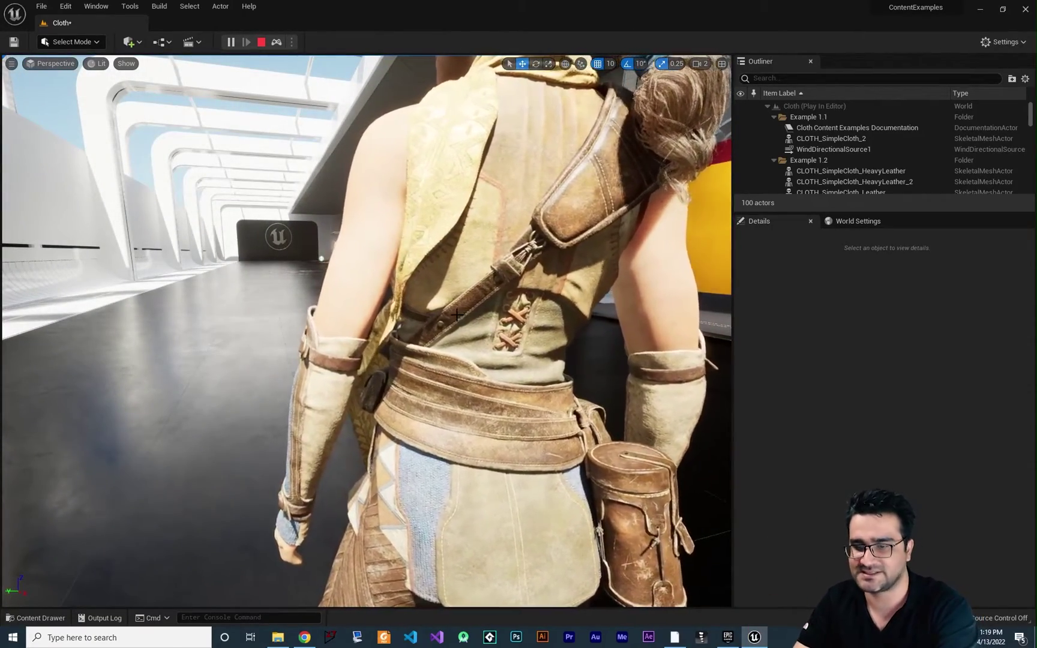
Repossess the character, run it back past the exhibits to 1.1 and 1.2, and stop playing the level
{"action": "key", "text": "F8"}
{"action": "key", "text": "w"}
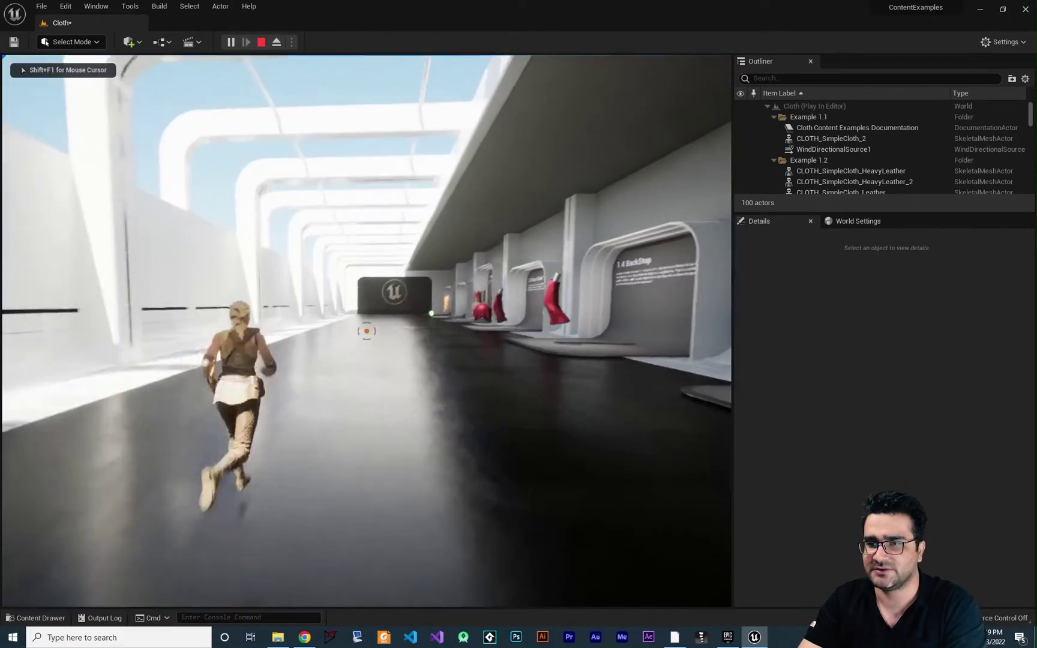
{"action": "key", "text": "w"}
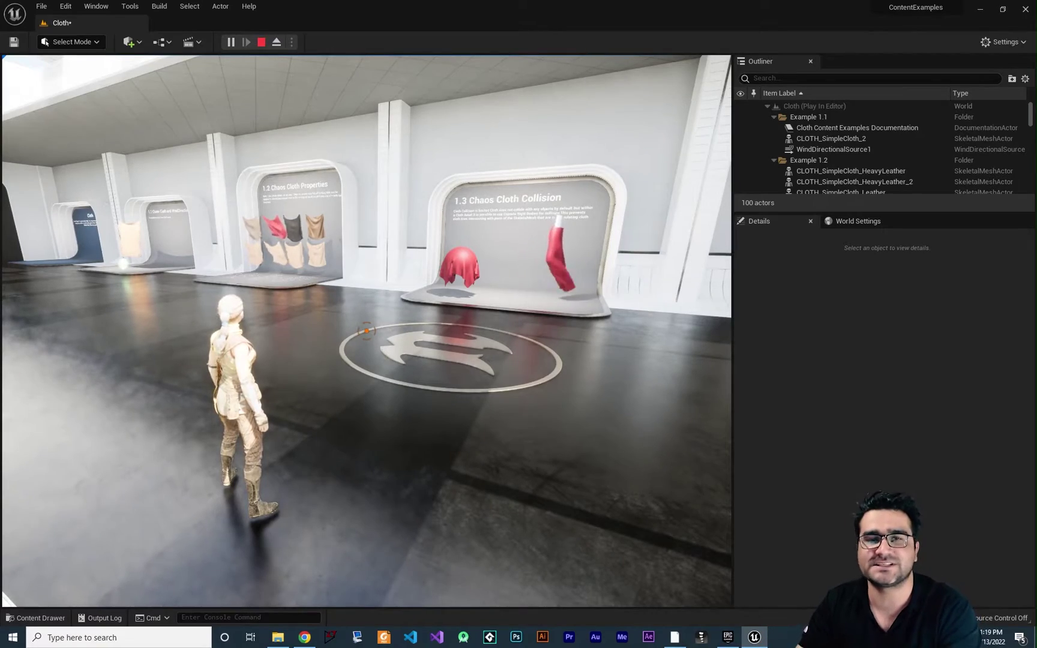
{"action": "key", "text": "w"}
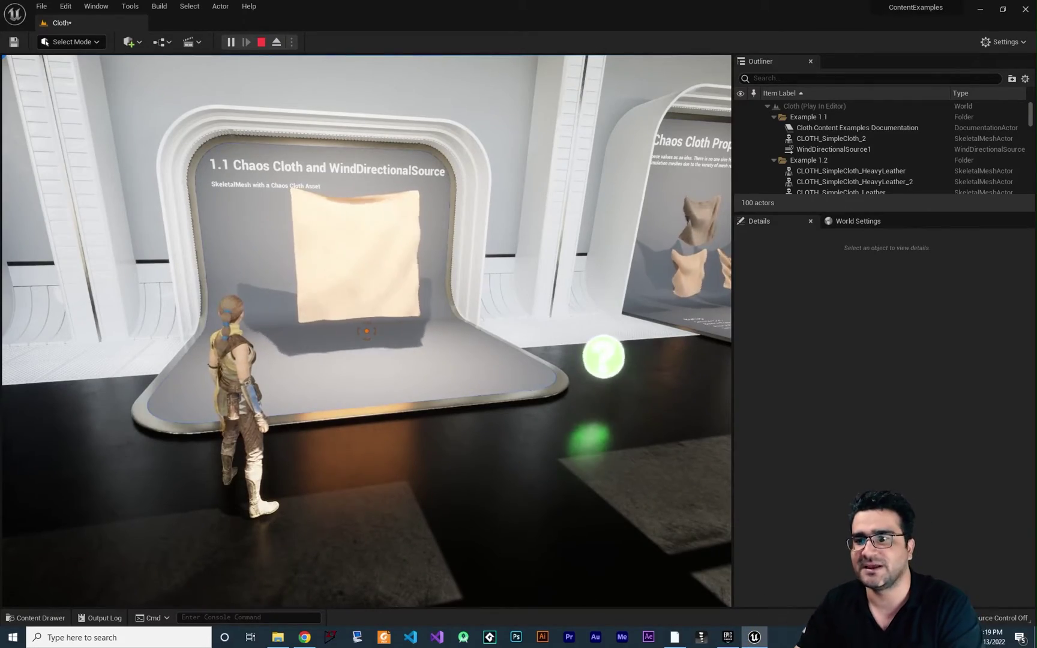
{"action": "key", "text": "w"}
{"action": "key", "text": "w"}
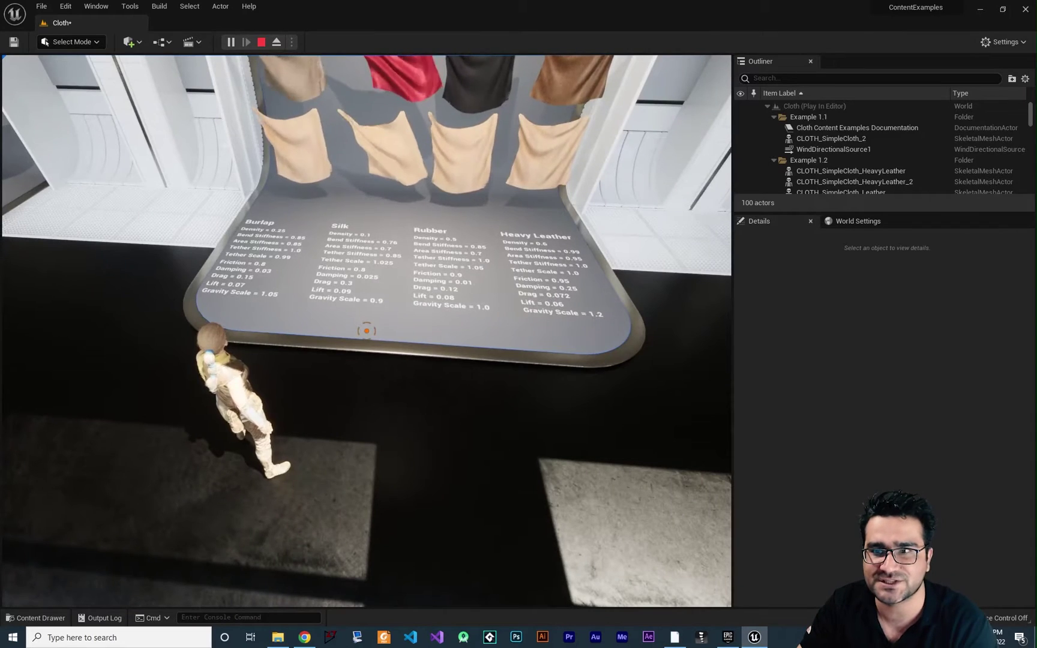
{"action": "key", "text": "Escape"}
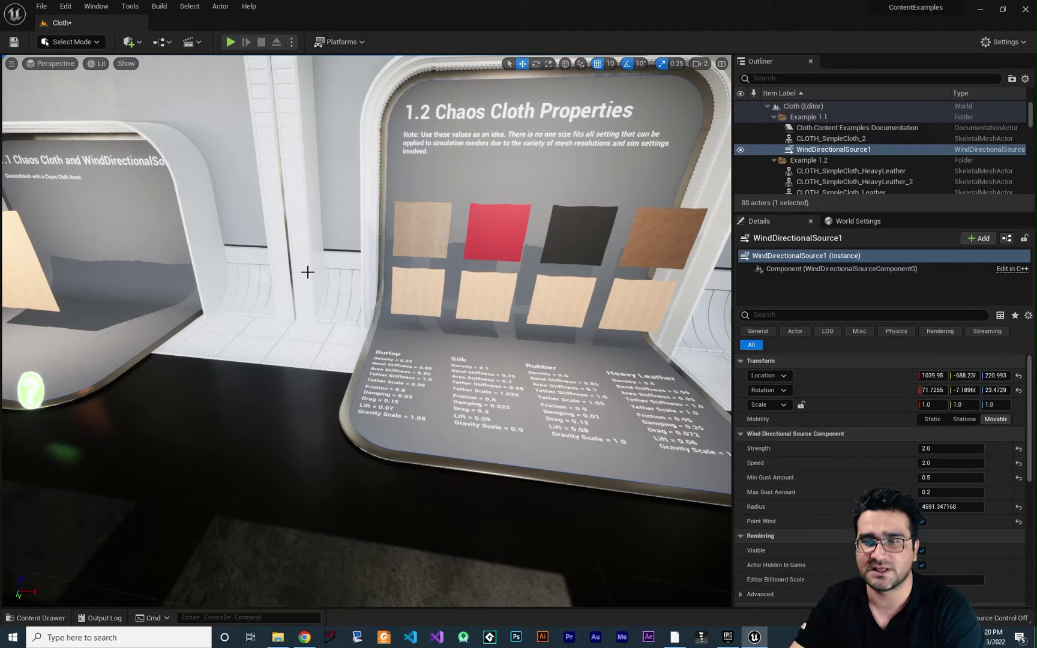
Launch Blender and start a new General file
{"action": "key", "text": "super"}
{"action": "type", "text": "blen"}
{"action": "key", "text": "Return"}
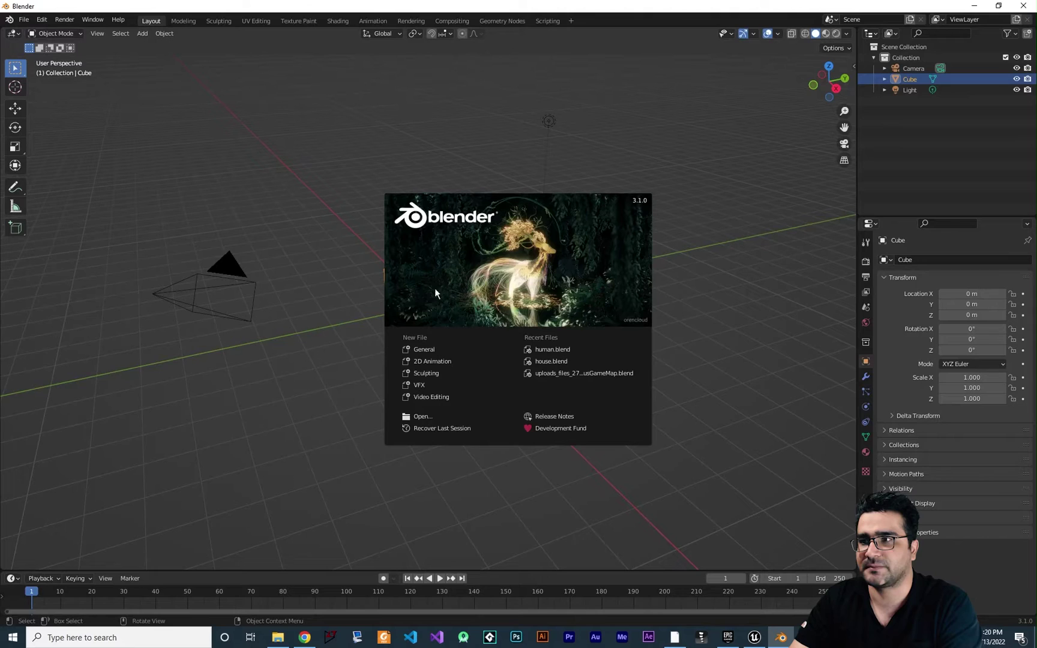
{"action": "left_click", "coordinate": [415, 351]}
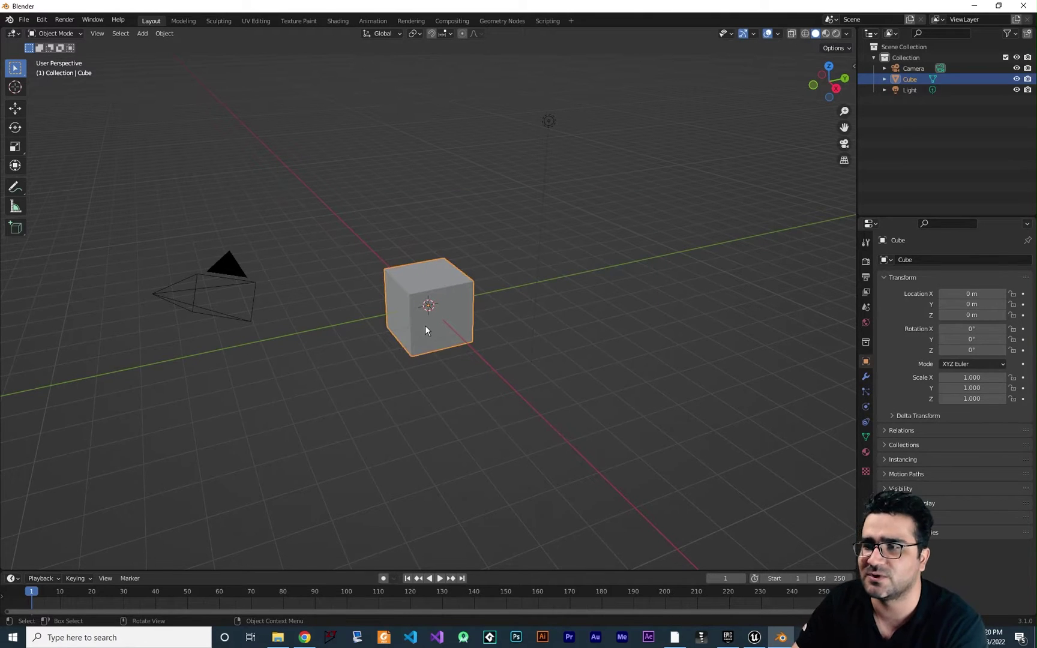
Replace the default cube with a plane mesh and scale it up uniformly to about 7.6
{"action": "key", "text": "Delete"}
{"action": "right_click", "coordinate": [296, 308]}
{"action": "key", "text": "shift+a"}
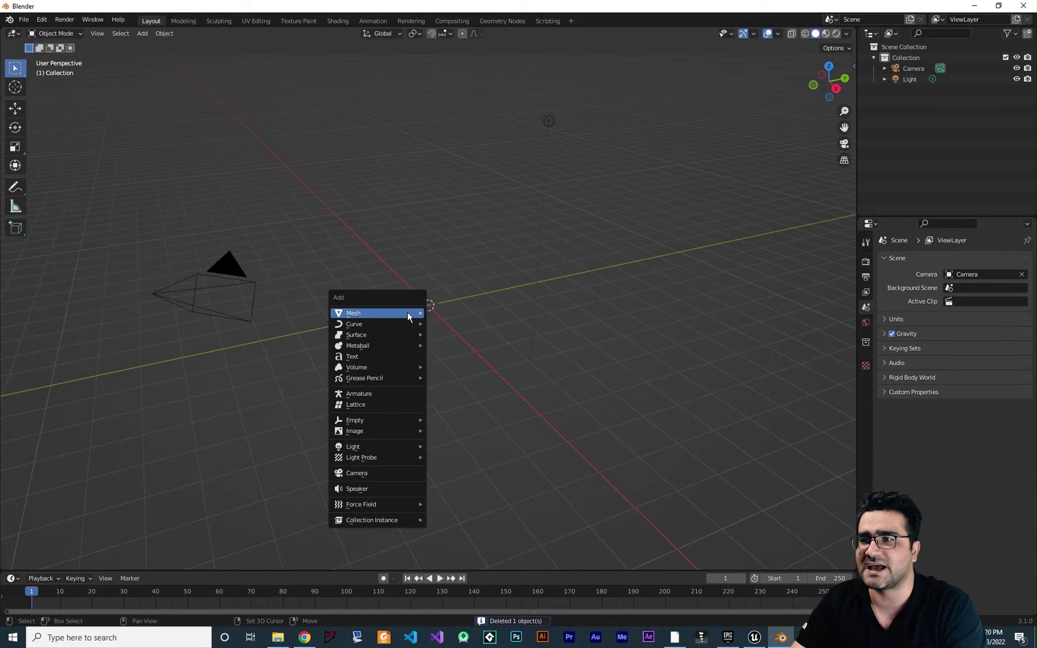
{"action": "mouse_move", "coordinate": [411, 308]}
{"action": "left_click", "coordinate": [444, 314]}
{"action": "key", "text": "s"}
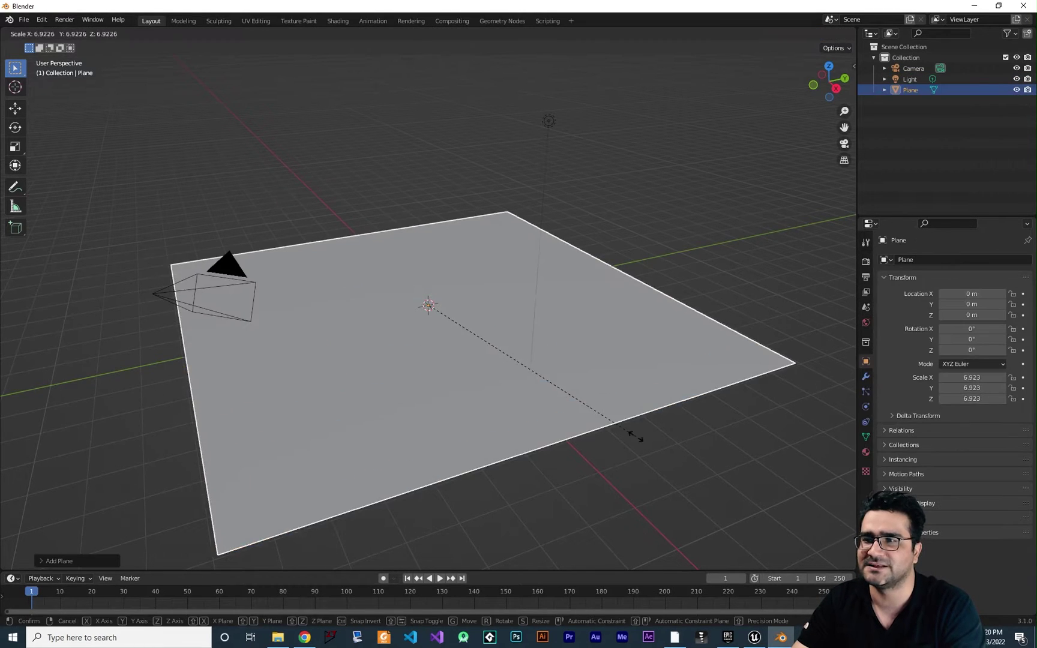
{"action": "left_click", "coordinate": [660, 442]}
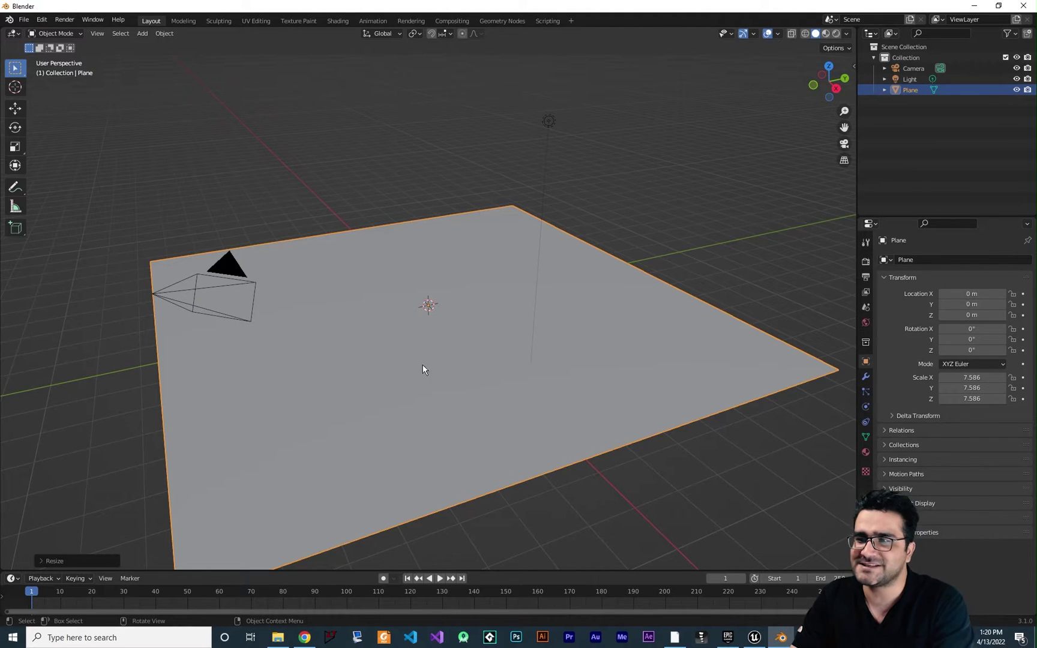
Divide the plane in Edit Mode with 23 evenly spaced loop cuts in one direction
{"action": "key", "text": "Tab"}
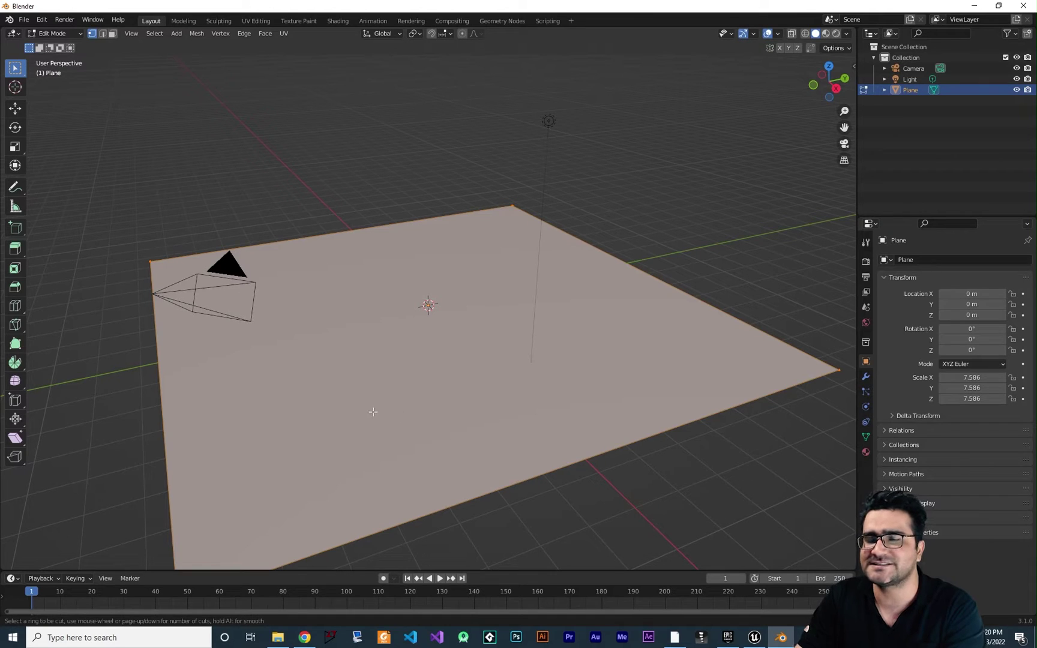
{"action": "key", "text": "Escape"}
{"action": "key", "text": "alt+a"}
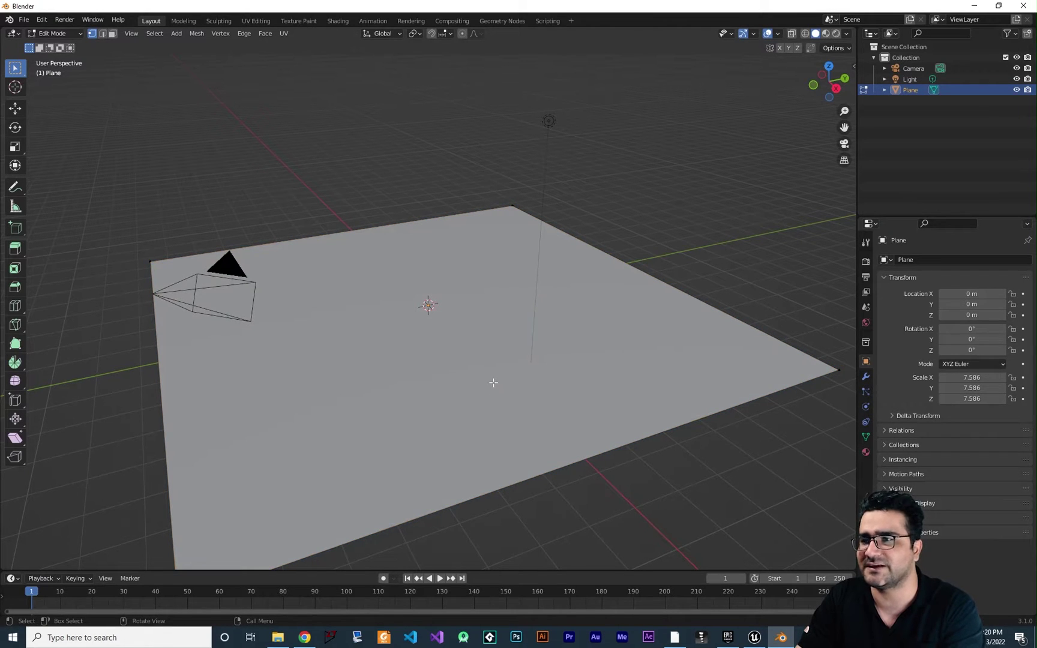
{"action": "key", "text": "ctrl+r"}
{"action": "scroll", "coordinate": [608, 257], "scroll_direction": "up", "scroll_amount": 20}
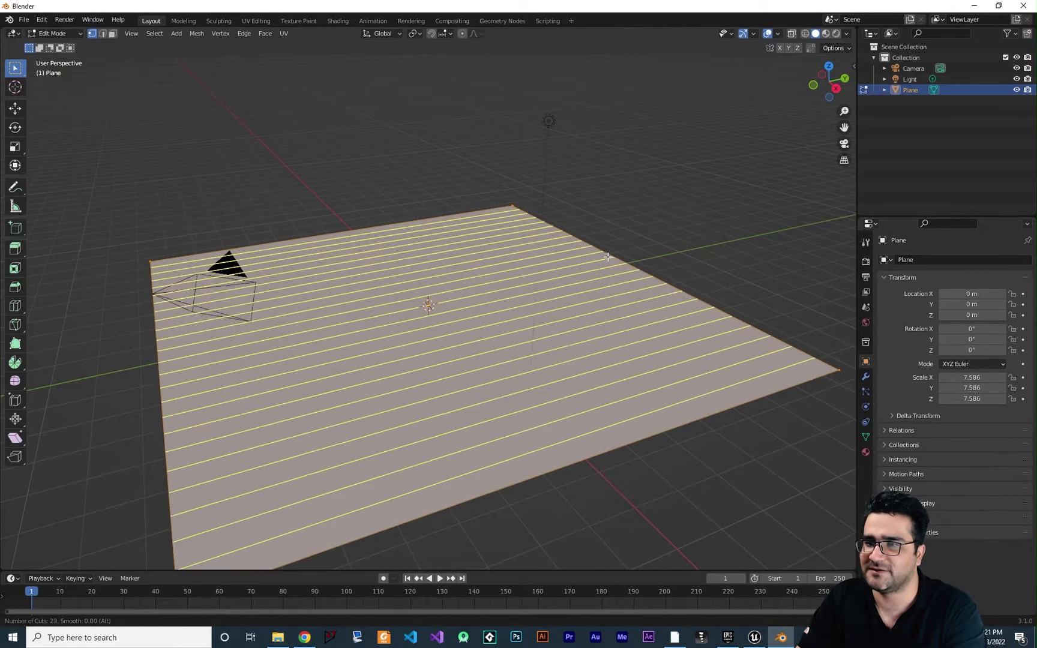
{"action": "left_click", "coordinate": [608, 257]}
{"action": "right_click", "coordinate": [431, 330]}
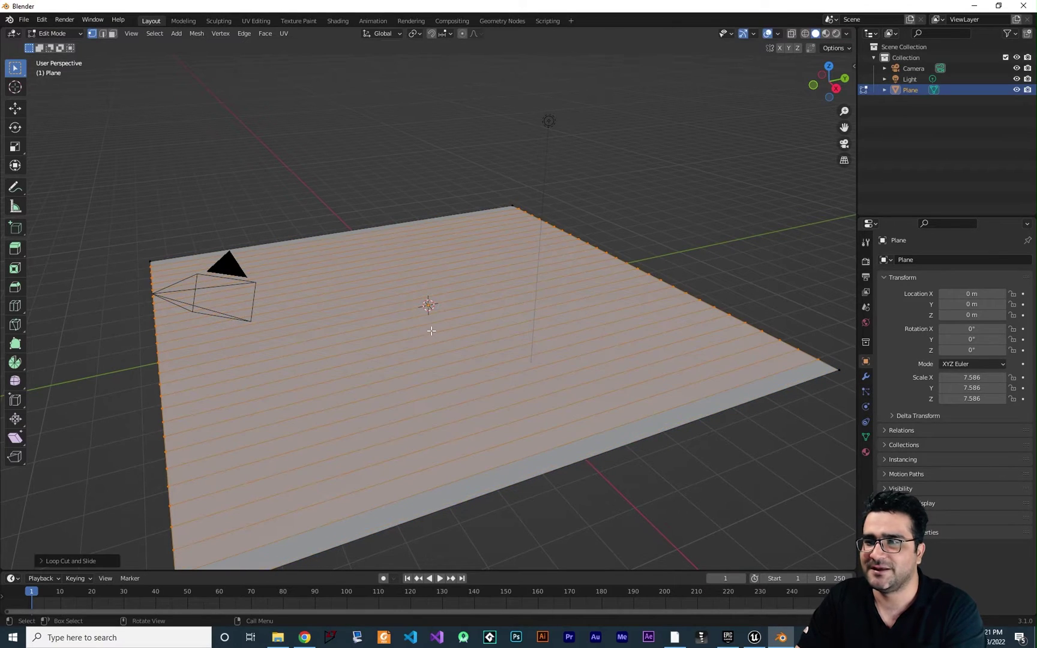
Add a second dense set of centred loop cuts across the first to form a grid, and return to Object Mode
{"action": "key", "text": "ctrl+r"}
{"action": "scroll", "coordinate": [423, 340], "scroll_direction": "up", "scroll_amount": 13}
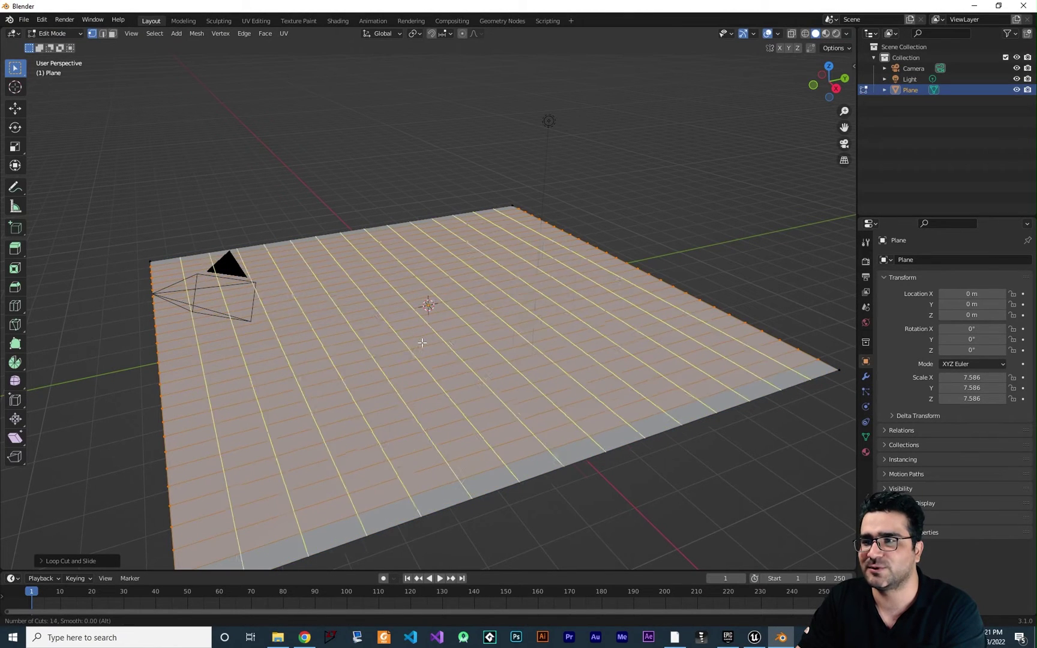
{"action": "scroll", "coordinate": [422, 342], "scroll_direction": "up", "scroll_amount": 16}
{"action": "left_click", "coordinate": [422, 342]}
{"action": "right_click", "coordinate": [354, 264]}
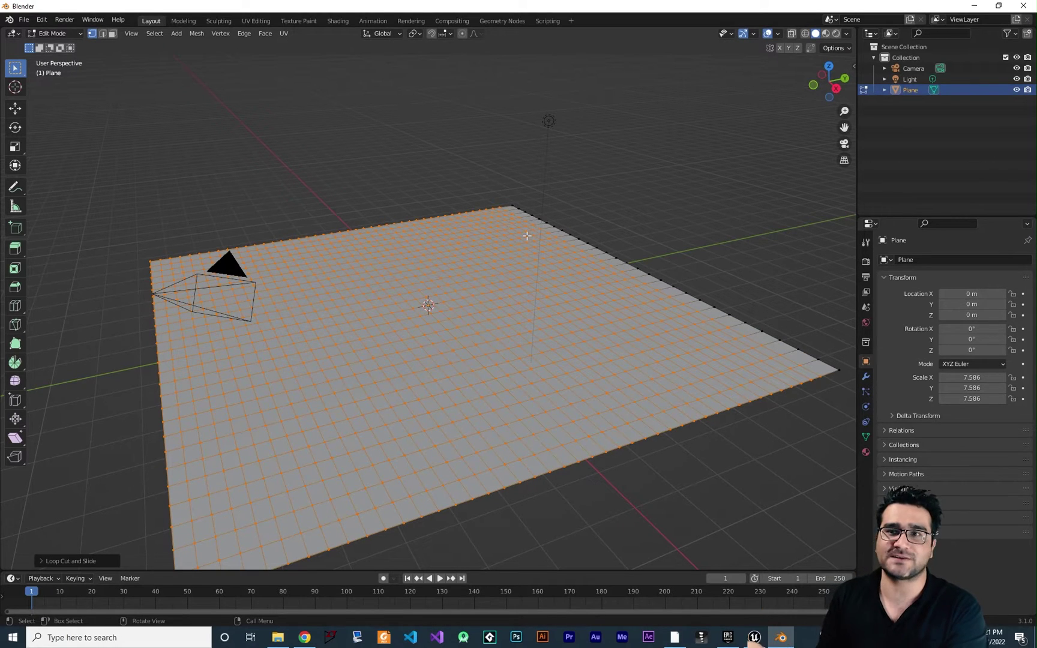
{"action": "key", "text": "Tab"}
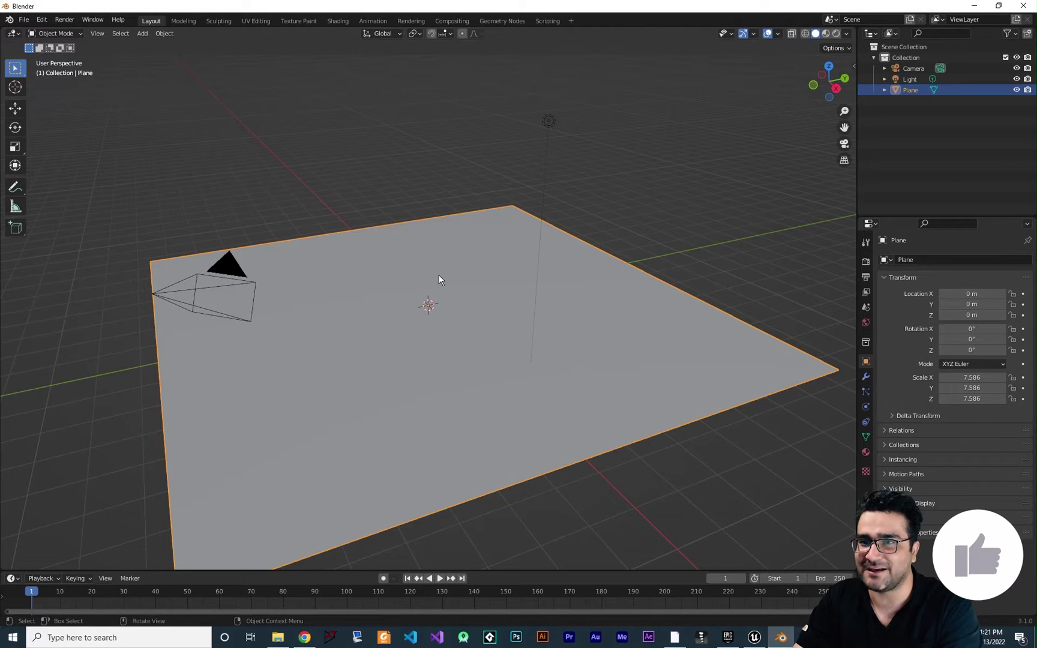
Export the plane in FBX format to the Desktop as simplecloth.fbx
{"action": "left_click", "coordinate": [24, 23]}
{"action": "mouse_move", "coordinate": [66, 176]}
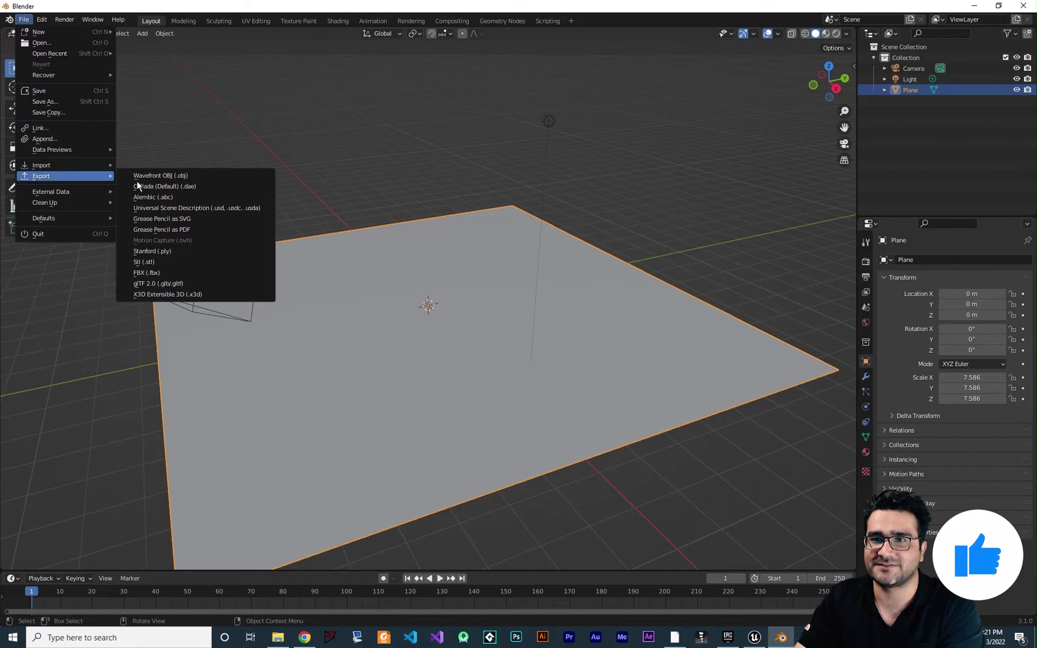
{"action": "left_click", "coordinate": [157, 275]}
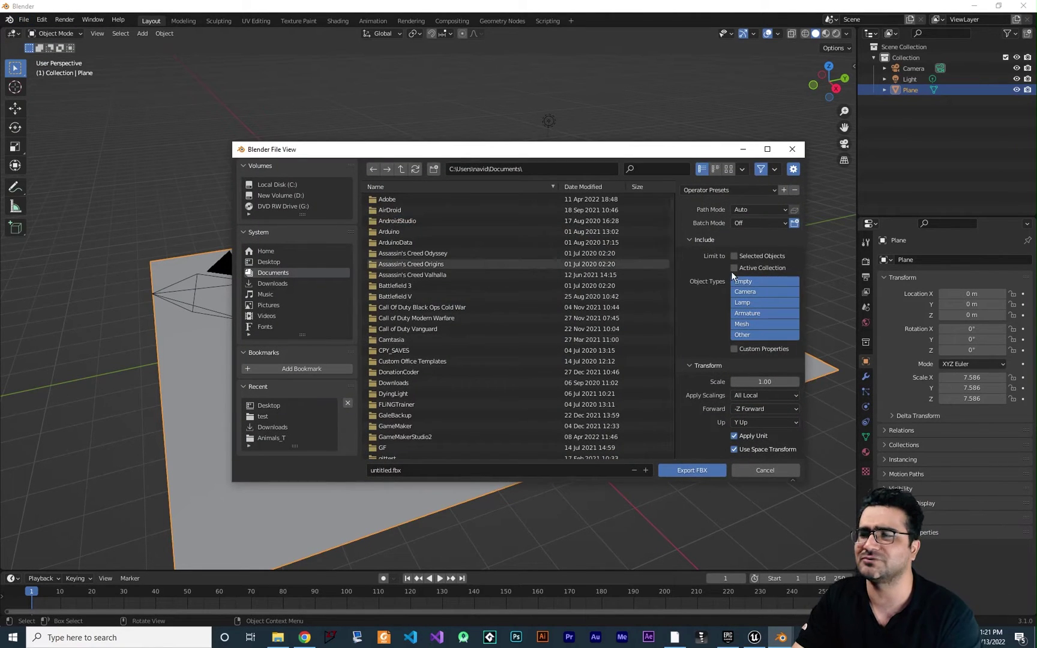
{"action": "left_click", "coordinate": [269, 262]}
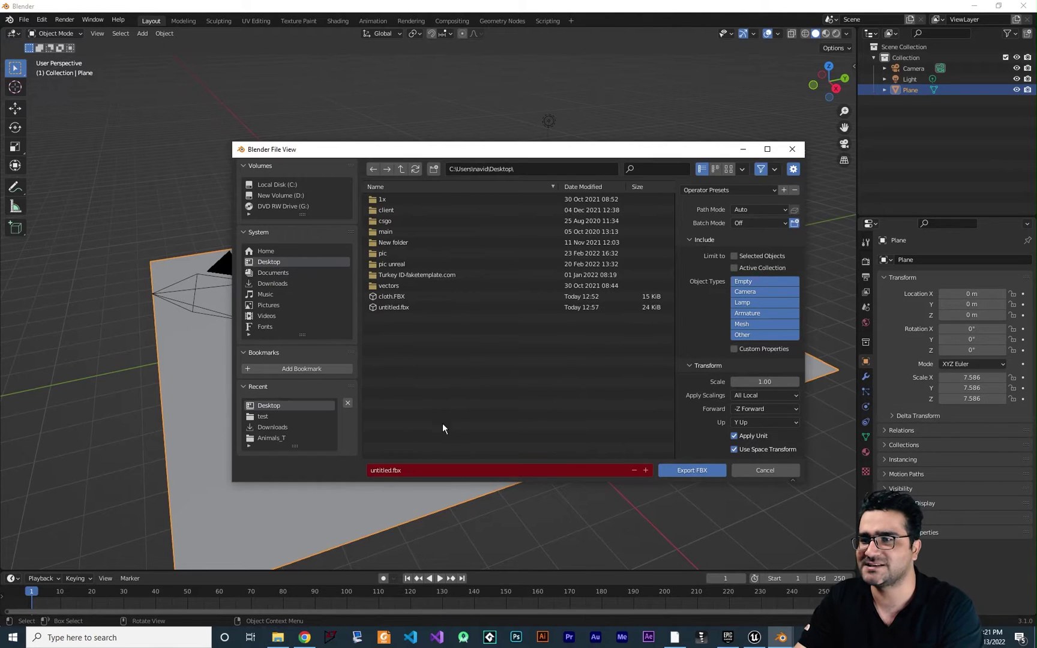
{"action": "left_click", "coordinate": [424, 469]}
{"action": "type", "text": "simple"}
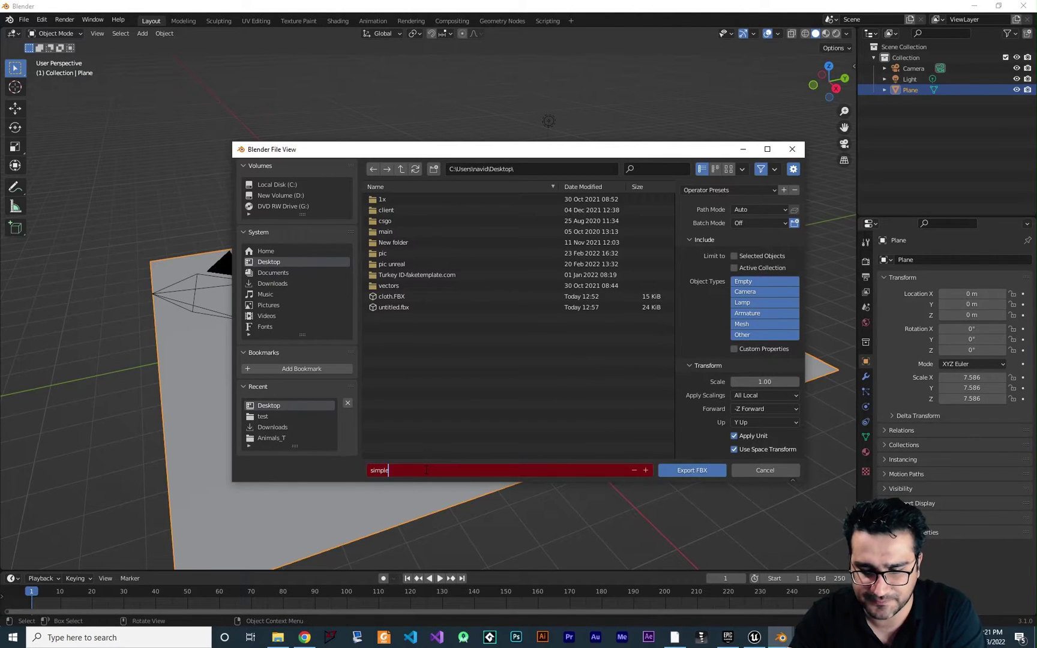
{"action": "type", "text": "cloth"}
{"action": "left_click", "coordinate": [691, 473]}
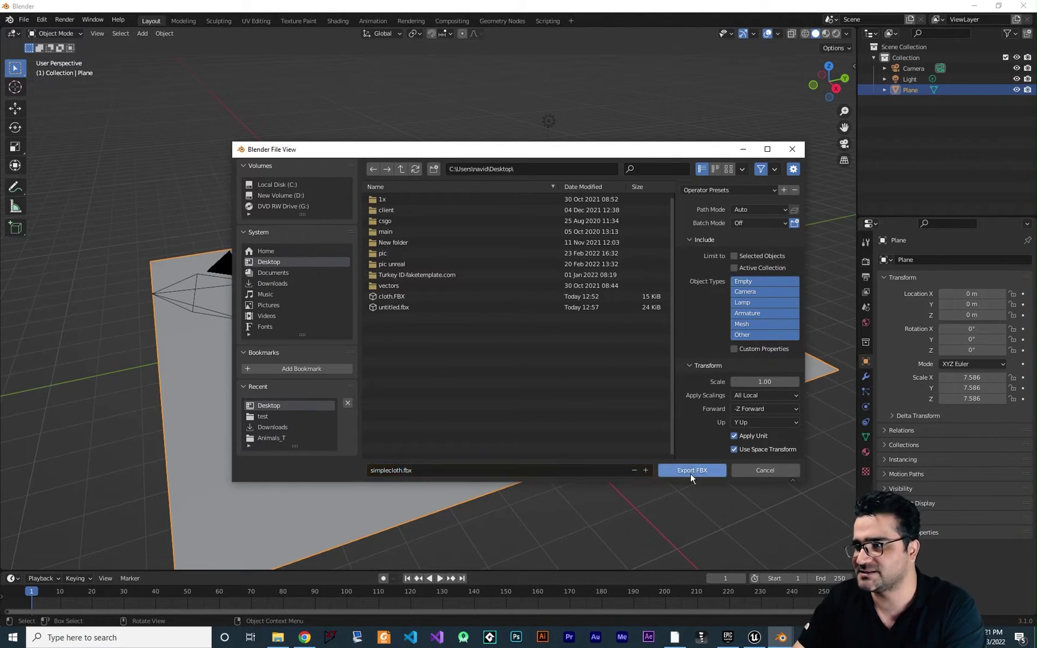
{"action": "left_click", "coordinate": [690, 471]}
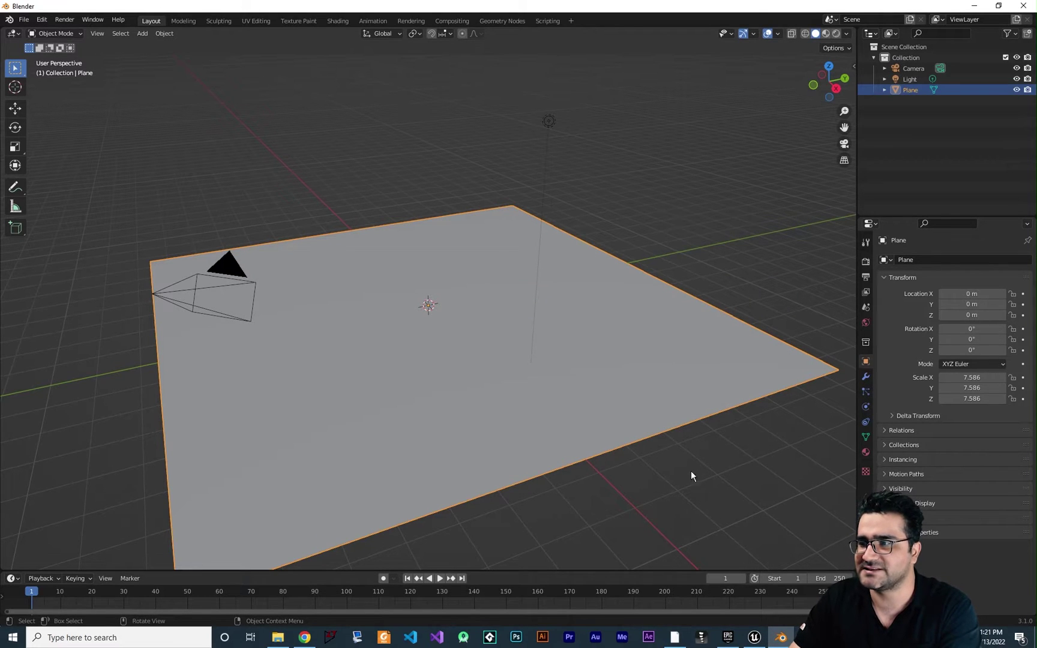
Switch to Unreal Engine and create a new project from the Games Vehicle template
{"action": "left_click", "coordinate": [755, 639]}
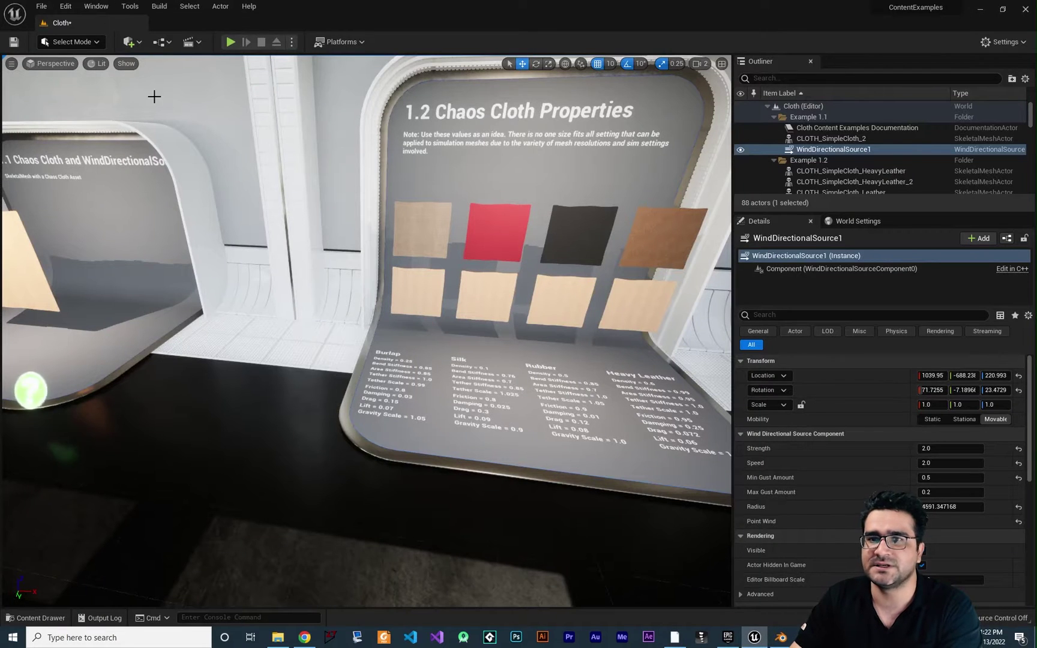
{"action": "left_click", "coordinate": [42, 6]}
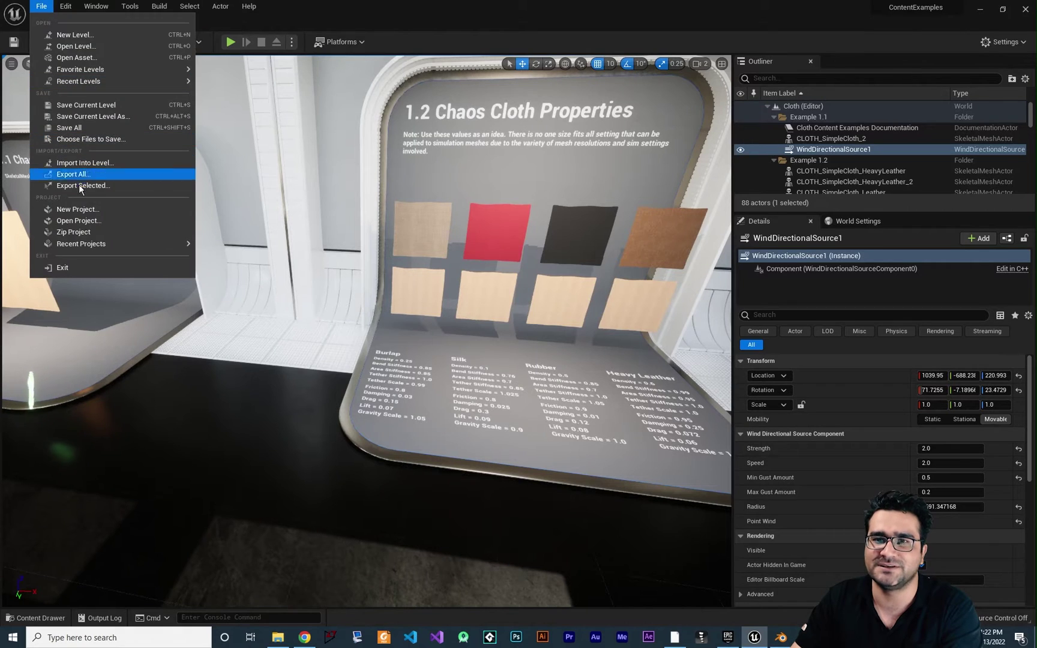
{"action": "left_click", "coordinate": [87, 210]}
{"action": "left_click", "coordinate": [399, 259]}
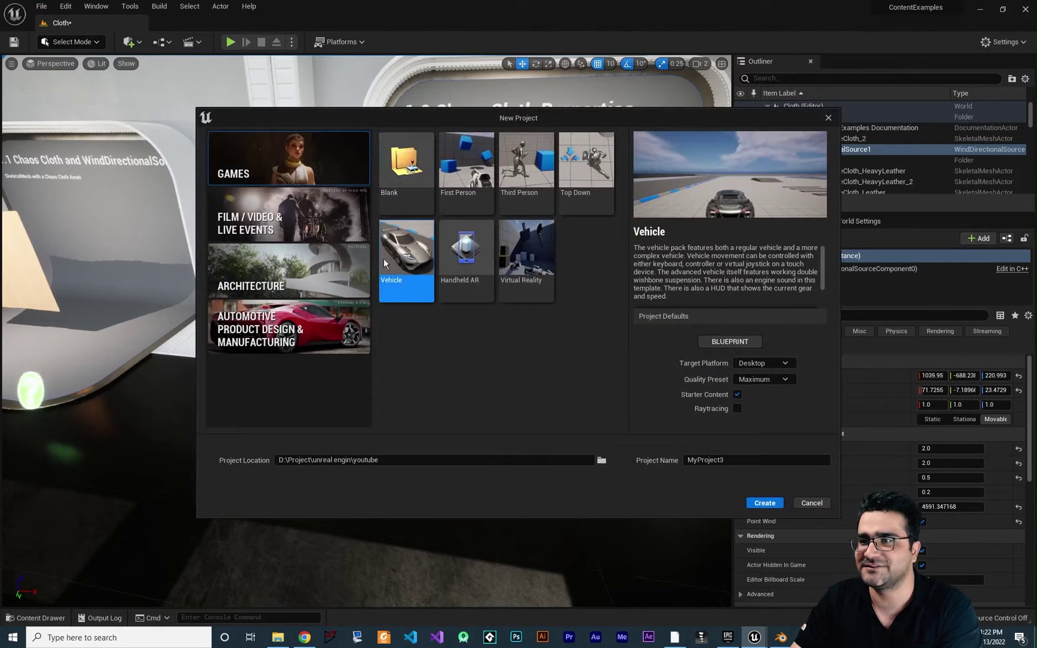
{"action": "left_click", "coordinate": [758, 504]}
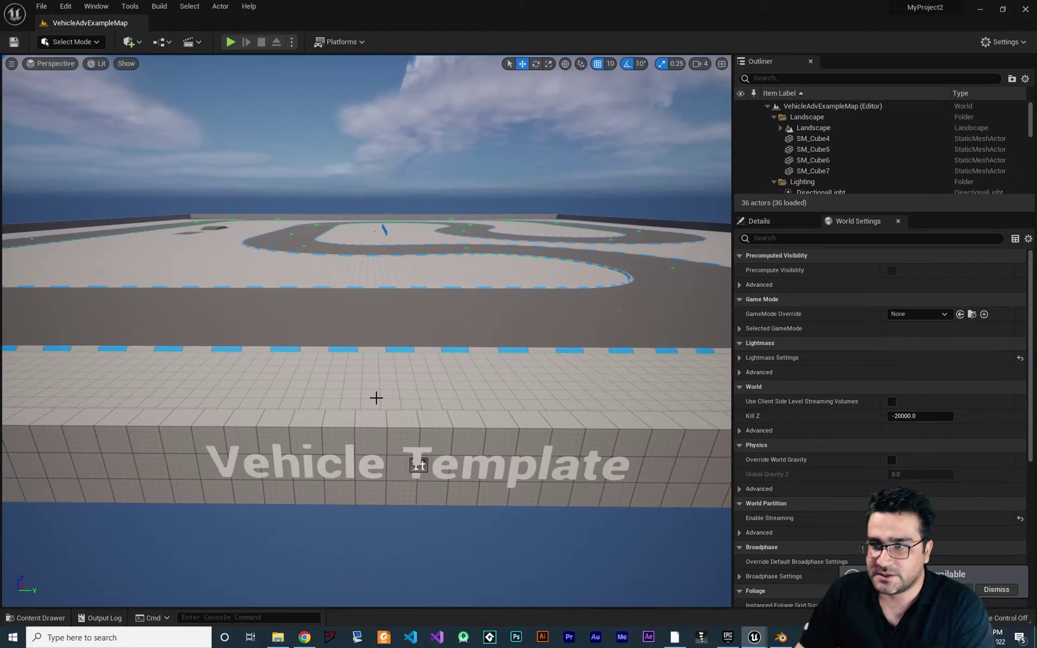
Play the vehicle level, drive the car along the track through a few turns, stop playing and look around the track
{"action": "right_click_drag", "start_coordinate": [268, 176], "coordinate": [198, 171]}
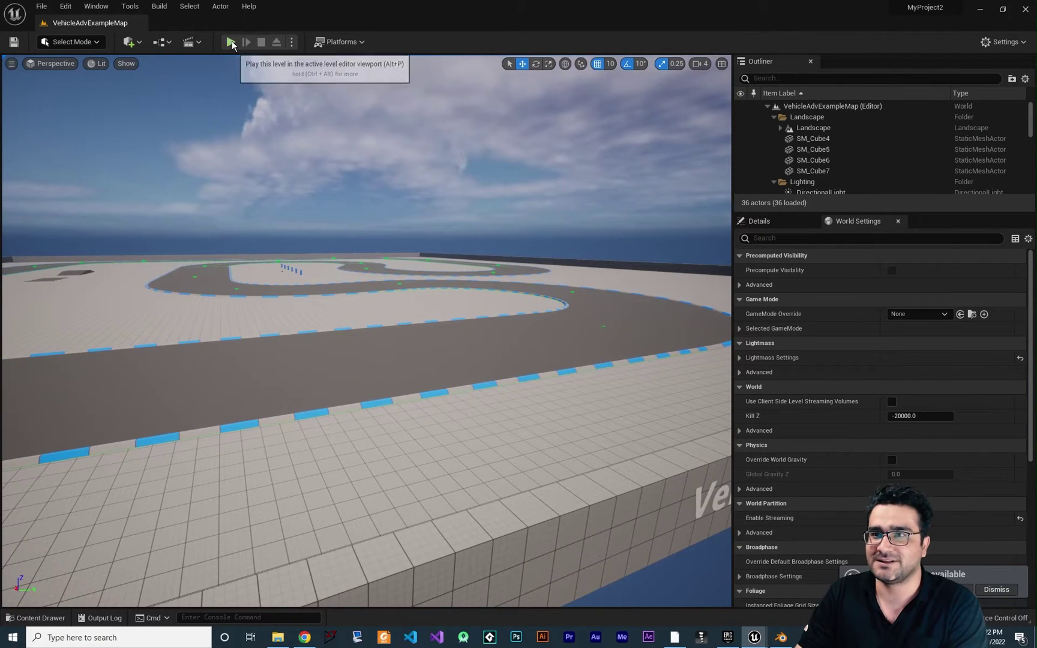
{"action": "left_click", "coordinate": [230, 42]}
{"action": "key", "text": "w"}
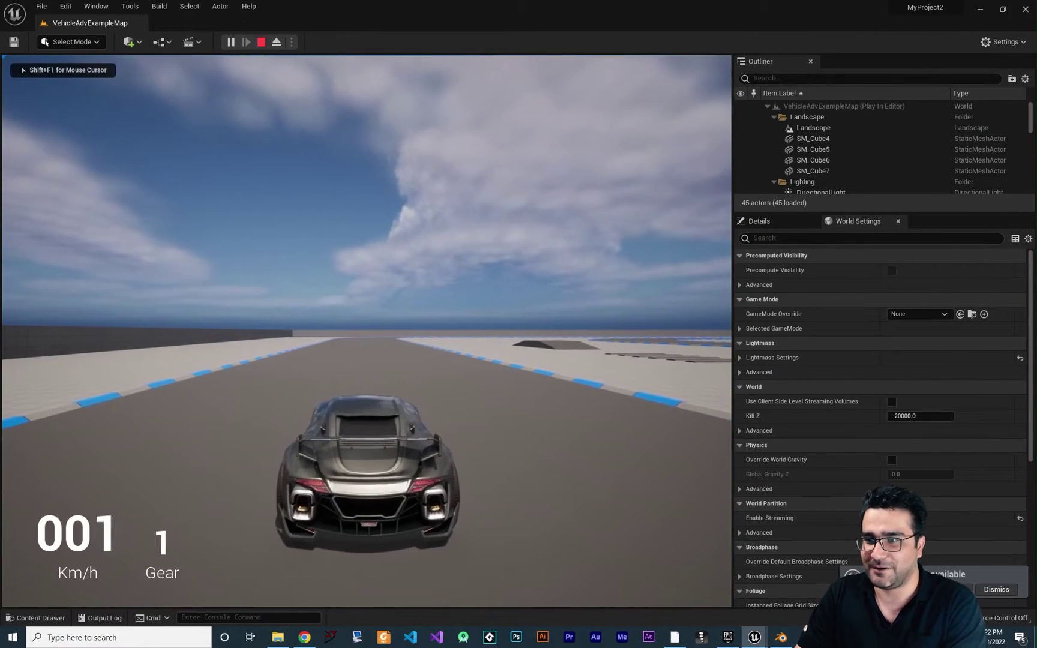
{"action": "left_click", "coordinate": [398, 386]}
{"action": "key", "text": "d"}
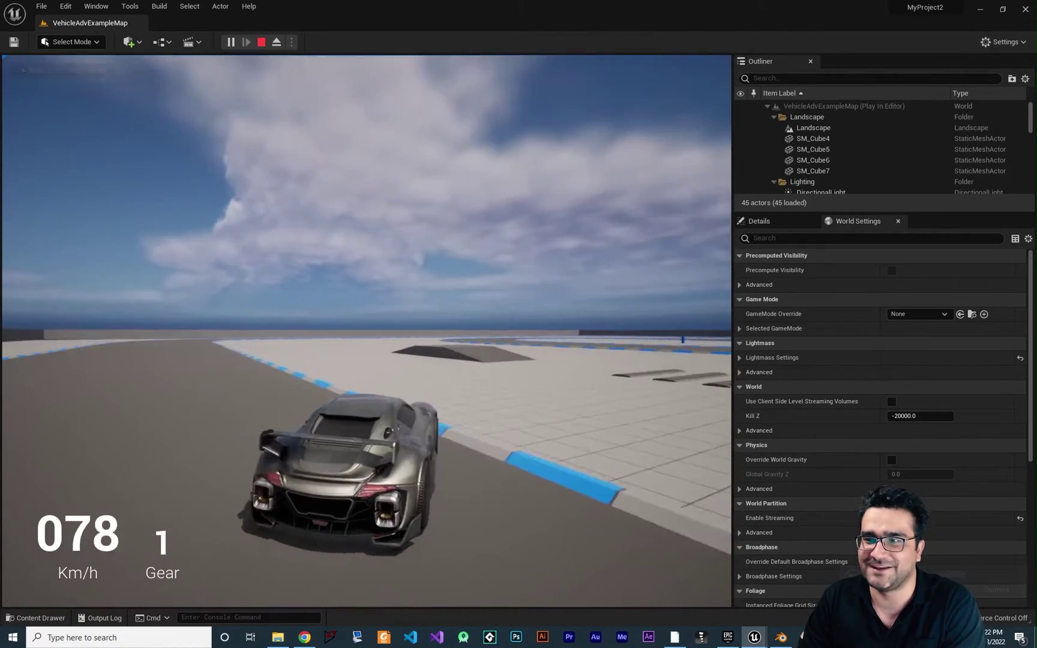
{"action": "key", "text": "a"}
{"action": "key", "text": "d"}
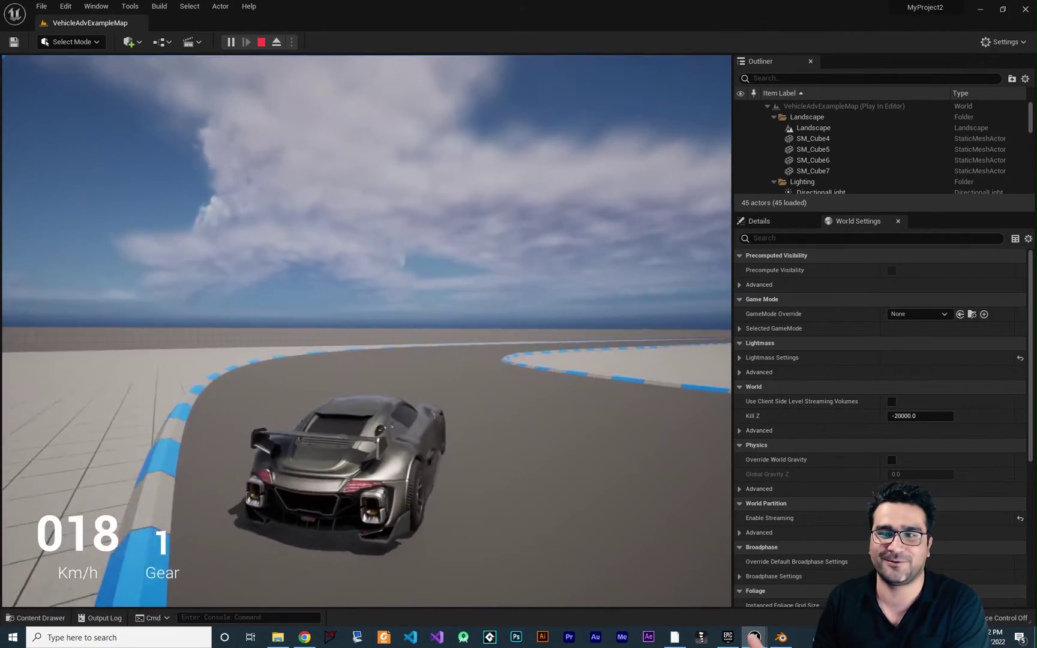
{"action": "key", "text": "w"}
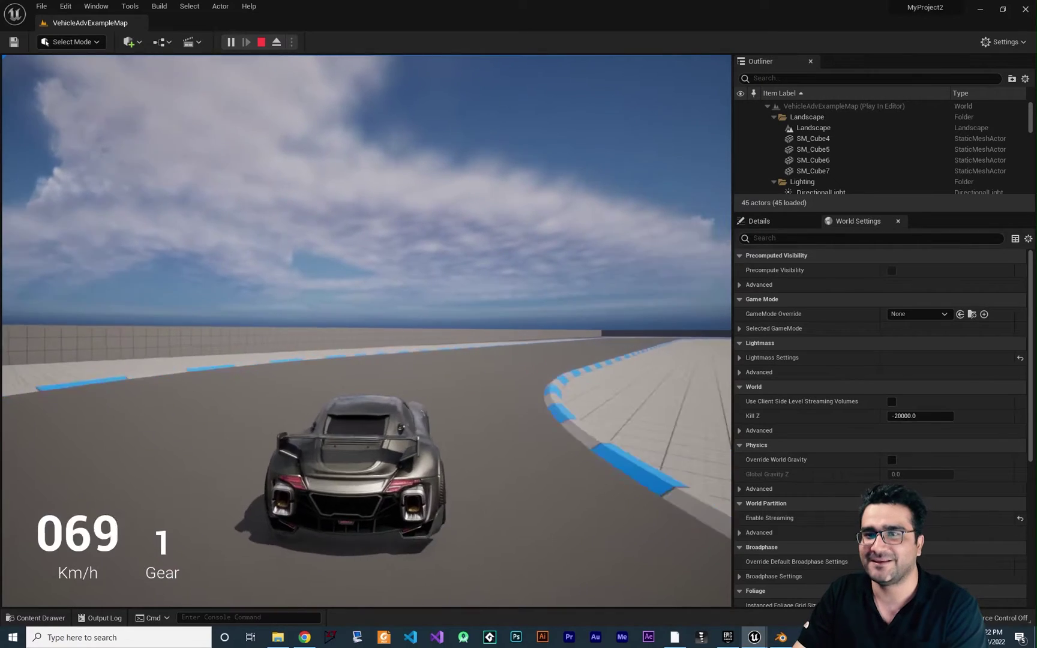
{"action": "key", "text": "Escape"}
{"action": "right_click_drag", "start_coordinate": [372, 384], "coordinate": [540, 387]}
{"action": "left_click", "coordinate": [381, 257]}
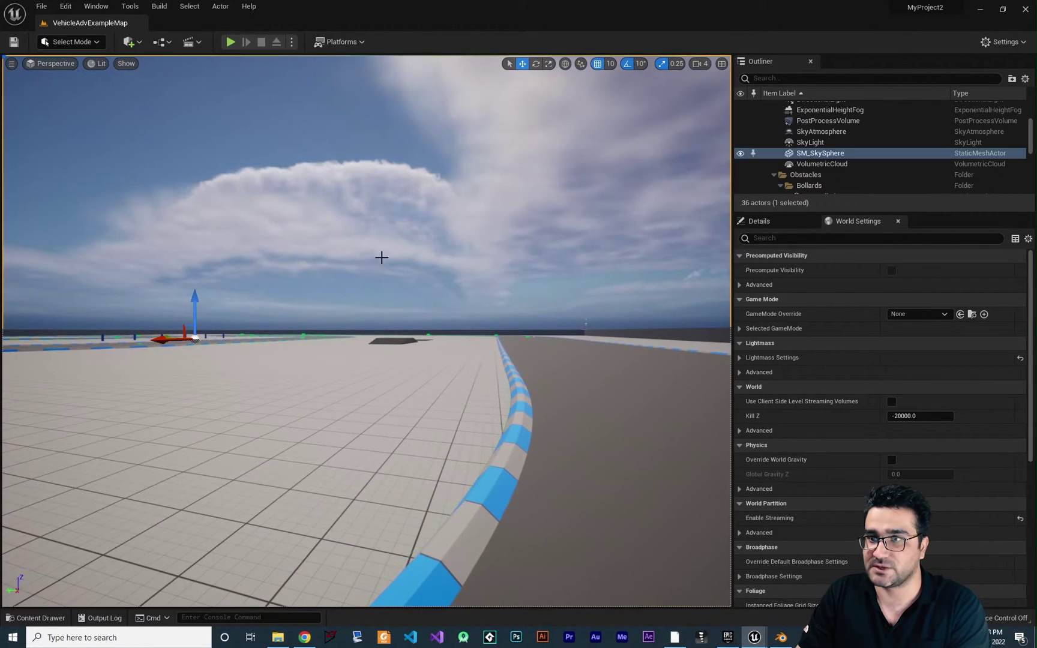
Open the Collections folder inside the personal Developers folder of the project content
{"action": "left_click", "coordinate": [35, 617]}
{"action": "left_click", "coordinate": [25, 486]}
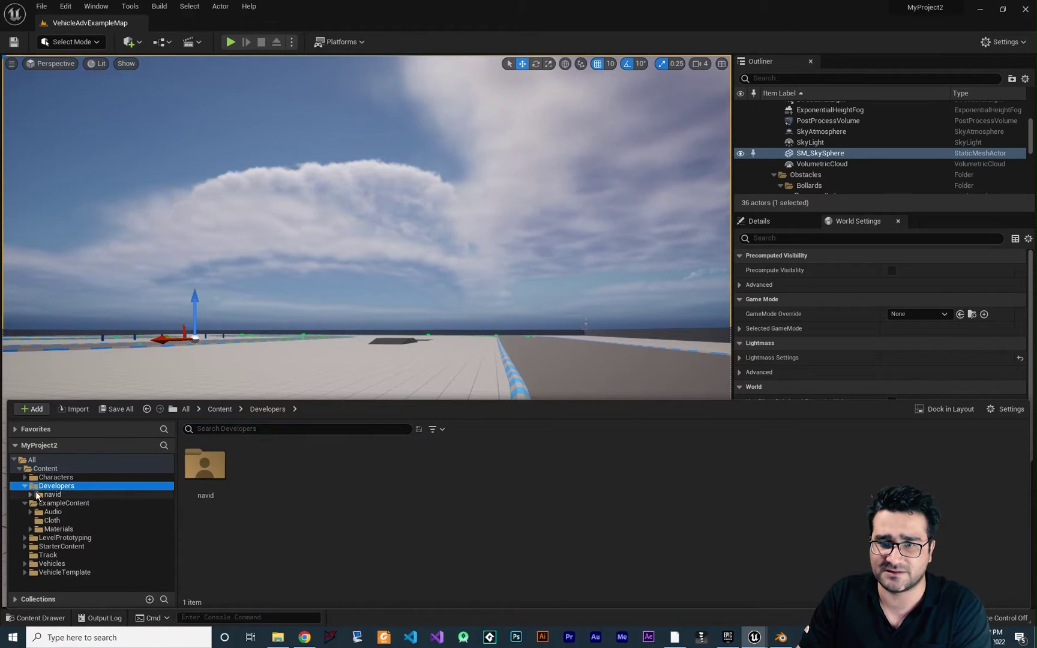
{"action": "left_click", "coordinate": [30, 494]}
{"action": "left_click", "coordinate": [64, 503]}
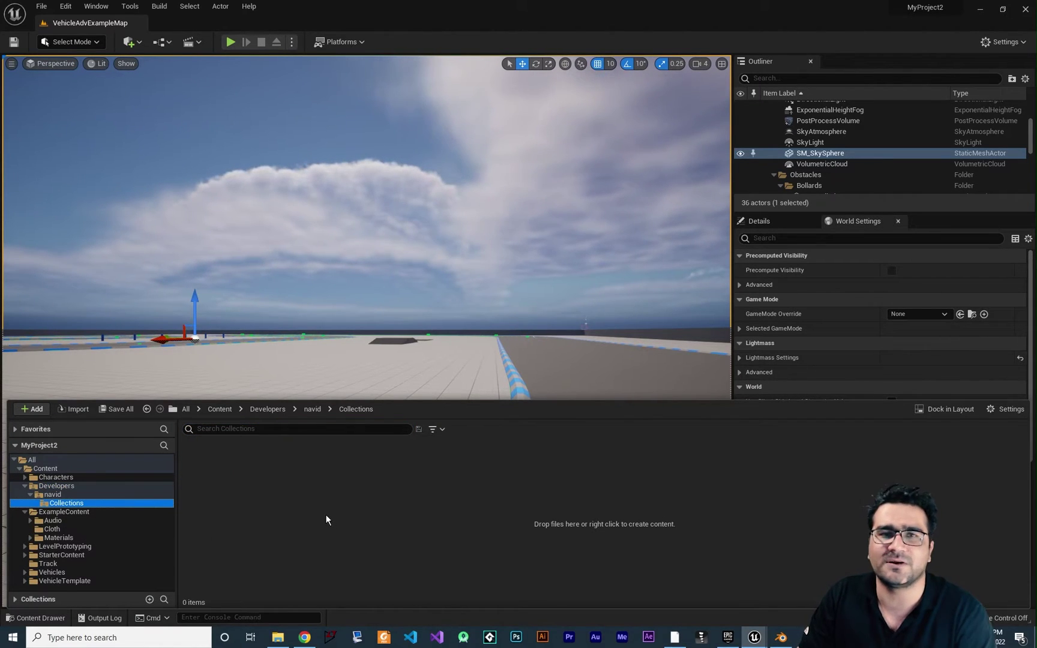
Import simplecloth.fbx from the Desktop into the Collections folder as a Skeletal Mesh and show the imported assets
{"action": "right_click", "coordinate": [336, 518]}
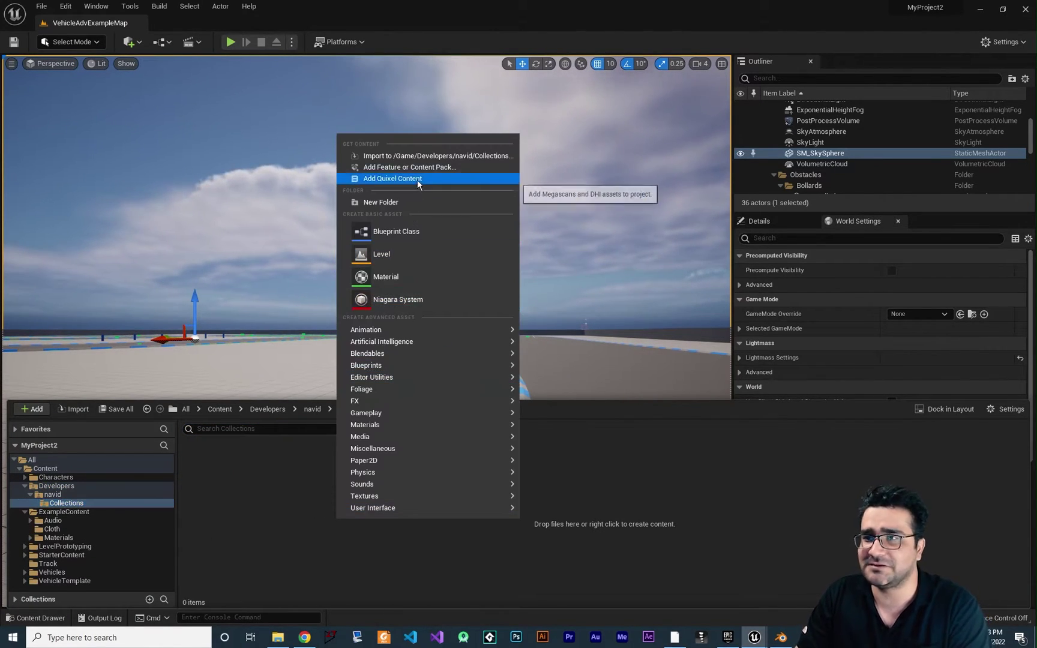
{"action": "left_click", "coordinate": [420, 159]}
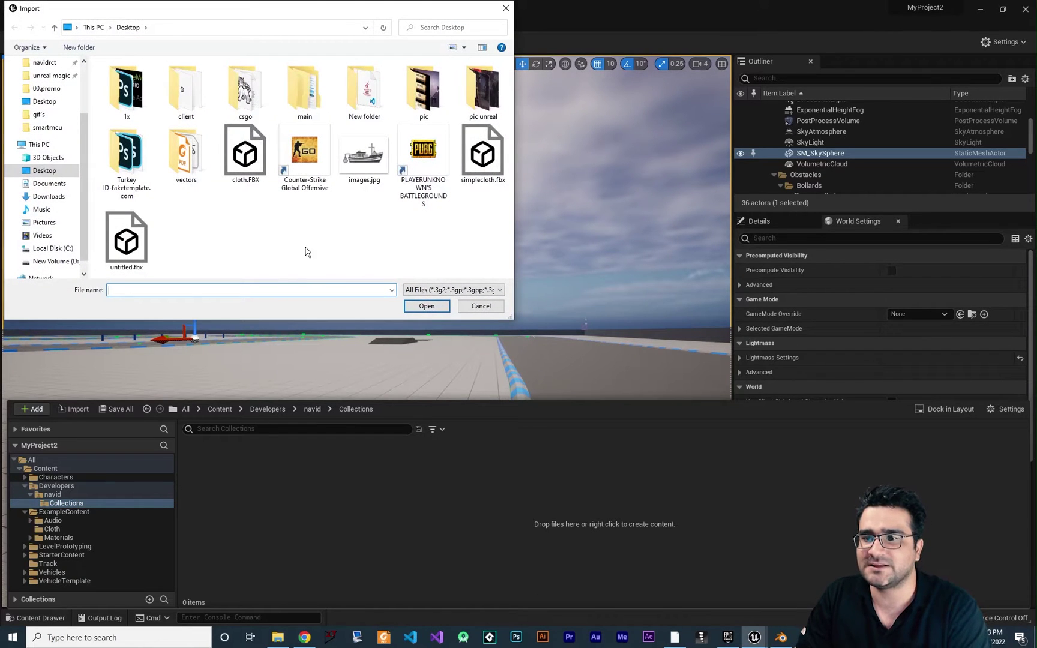
{"action": "left_click", "coordinate": [480, 170]}
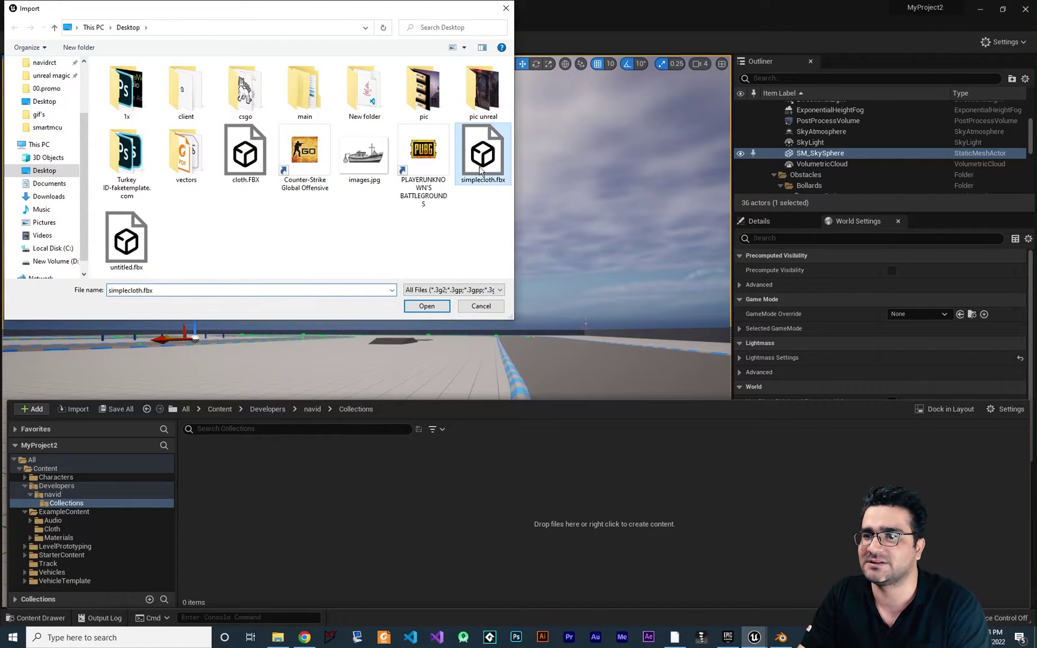
{"action": "left_click", "coordinate": [427, 306]}
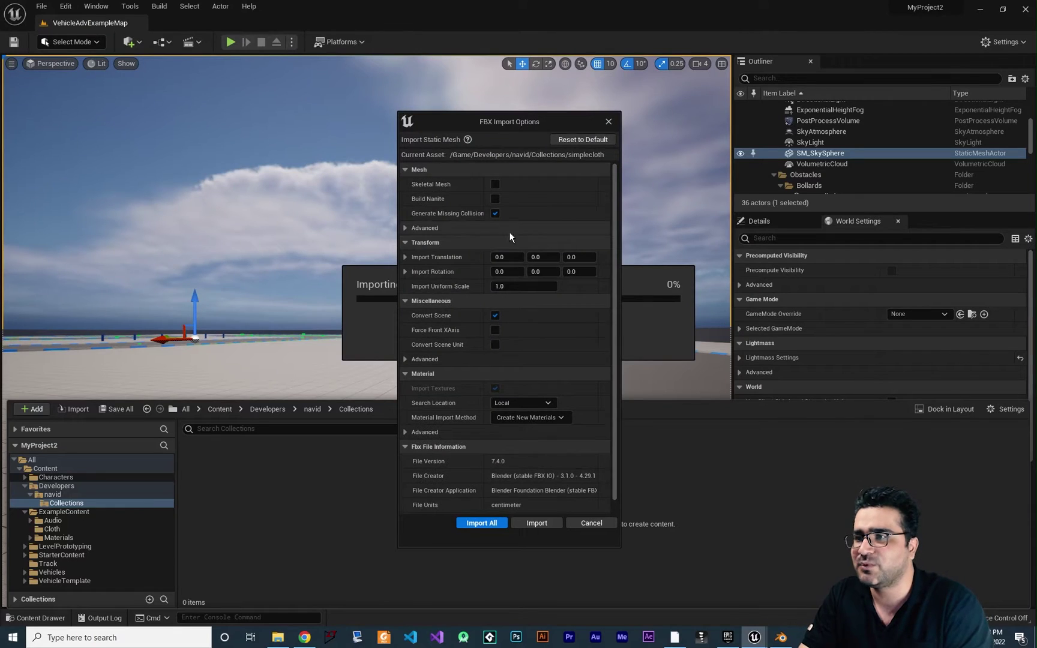
{"action": "left_click", "coordinate": [496, 184]}
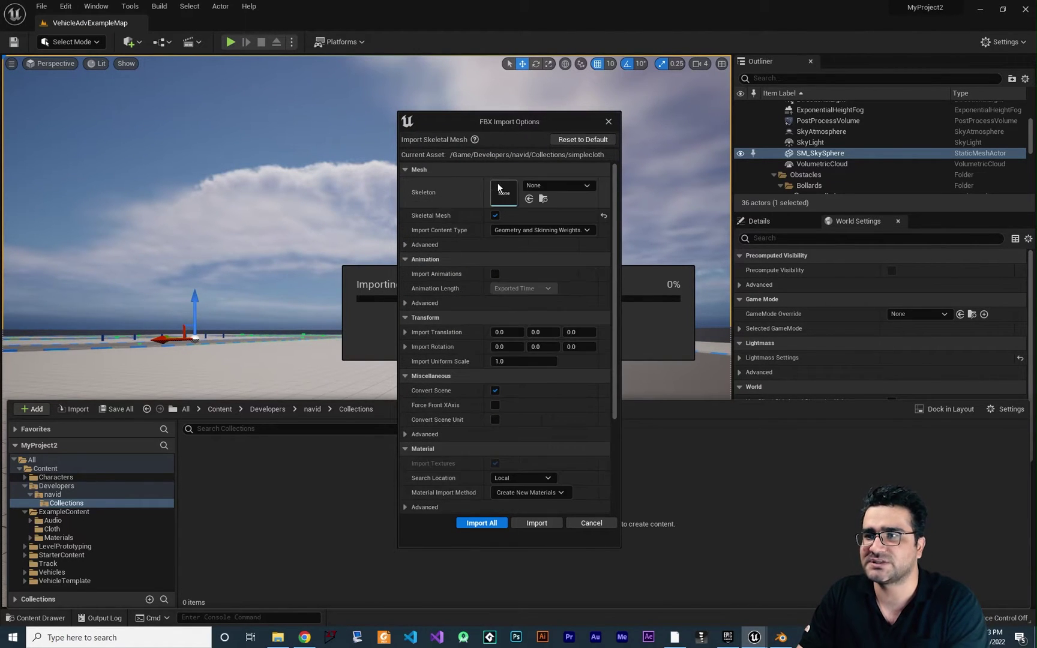
{"action": "left_click", "coordinate": [525, 521]}
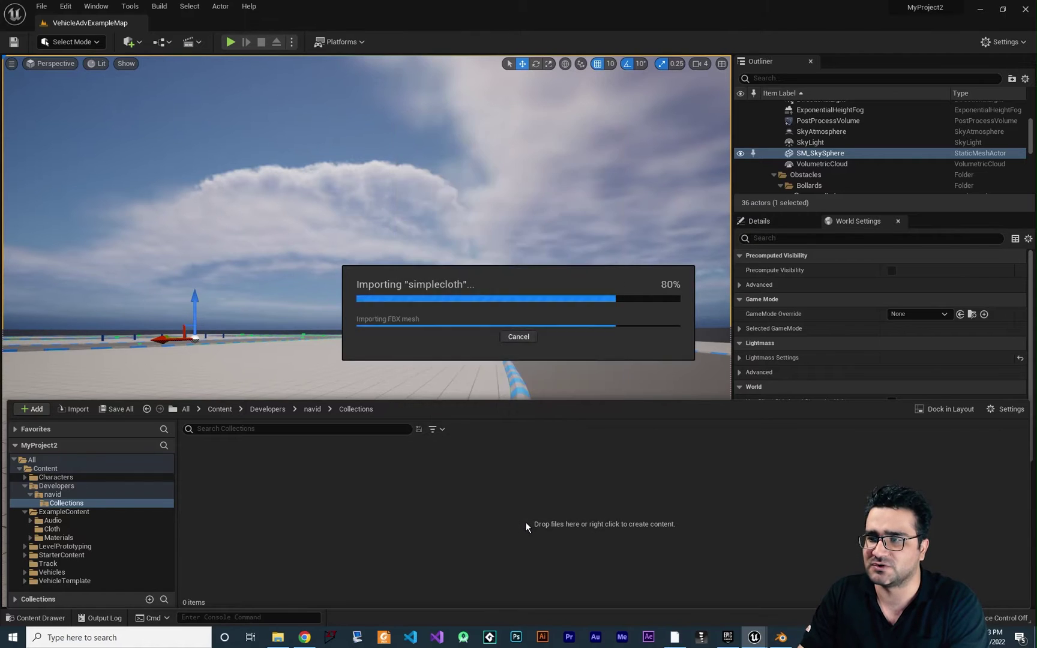
{"action": "left_click", "coordinate": [1025, 9]}
{"action": "left_click", "coordinate": [66, 618]}
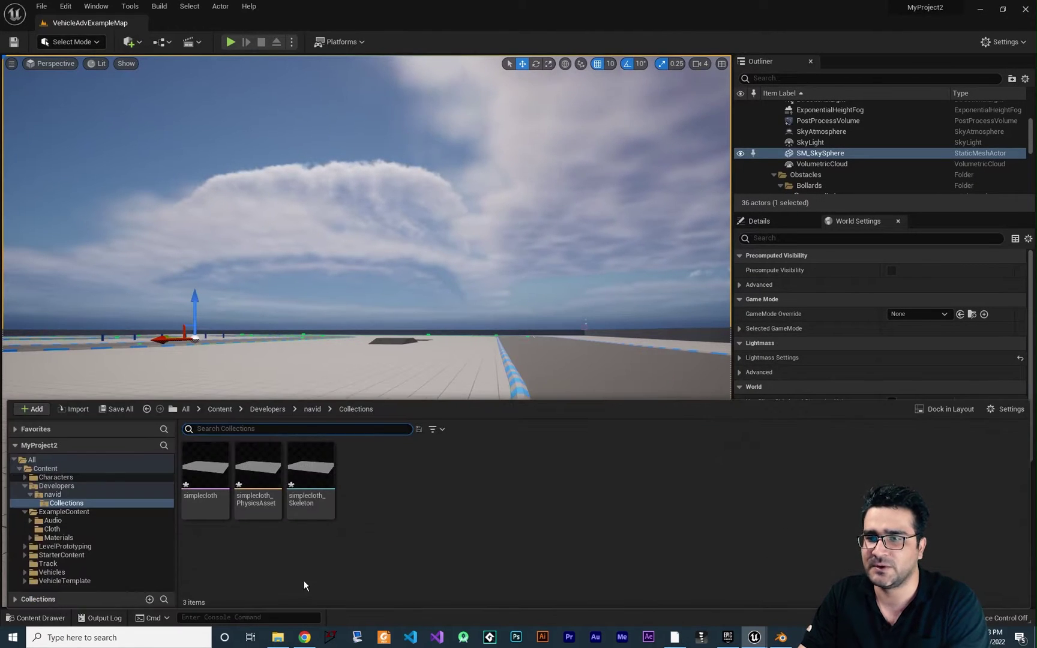
Save all of the newly imported simplecloth assets and show the Collections folder again
{"action": "mouse_move", "coordinate": [203, 471]}
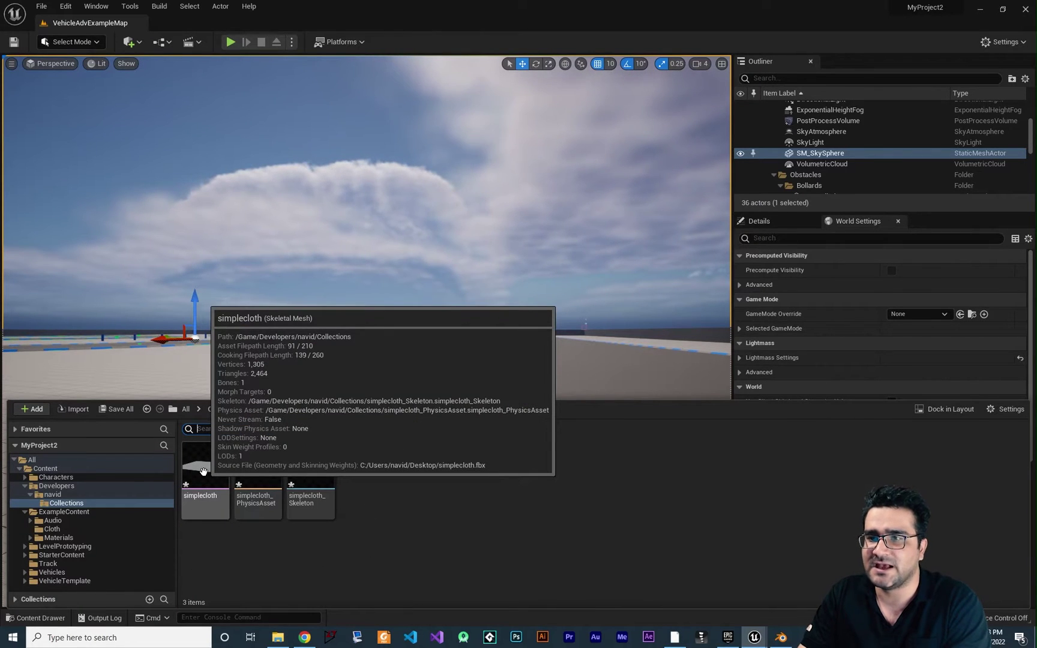
{"action": "mouse_move", "coordinate": [251, 468]}
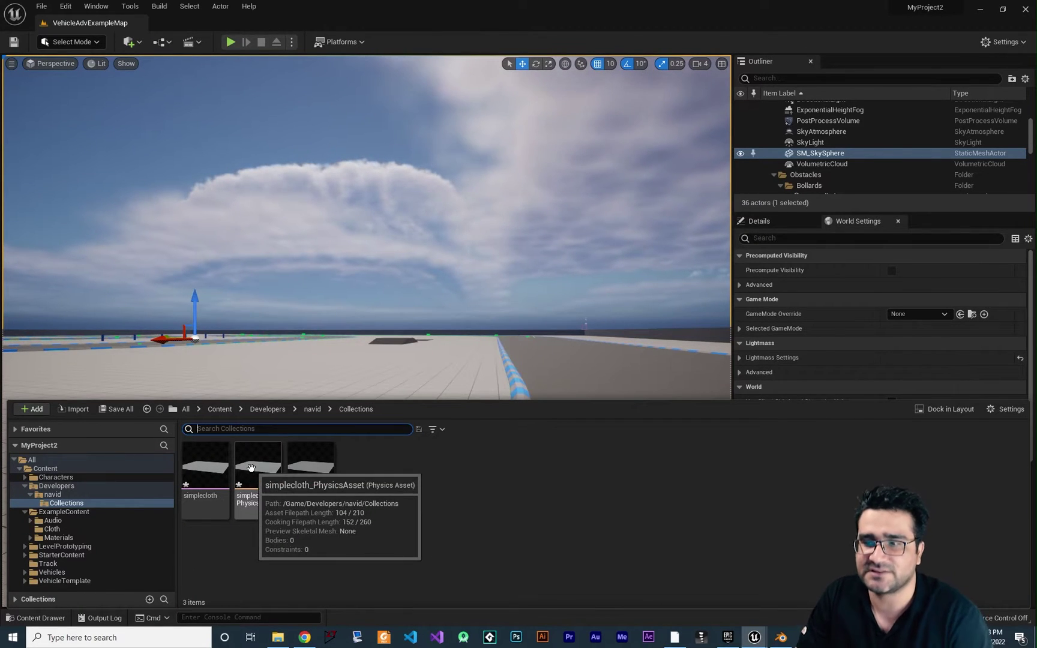
{"action": "mouse_move", "coordinate": [301, 470]}
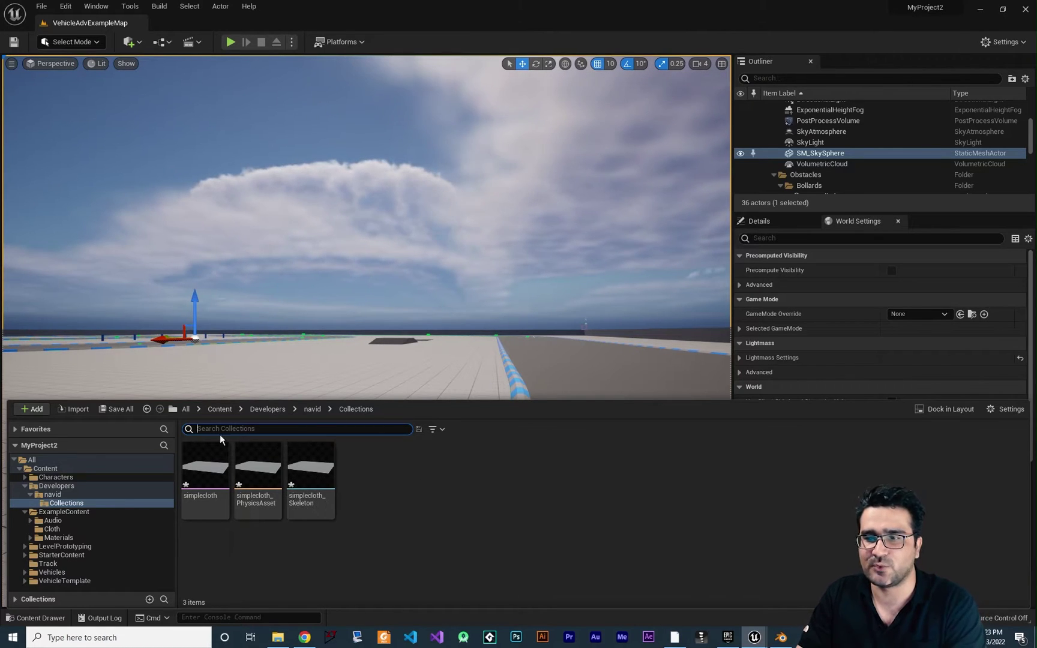
{"action": "left_click", "coordinate": [41, 6]}
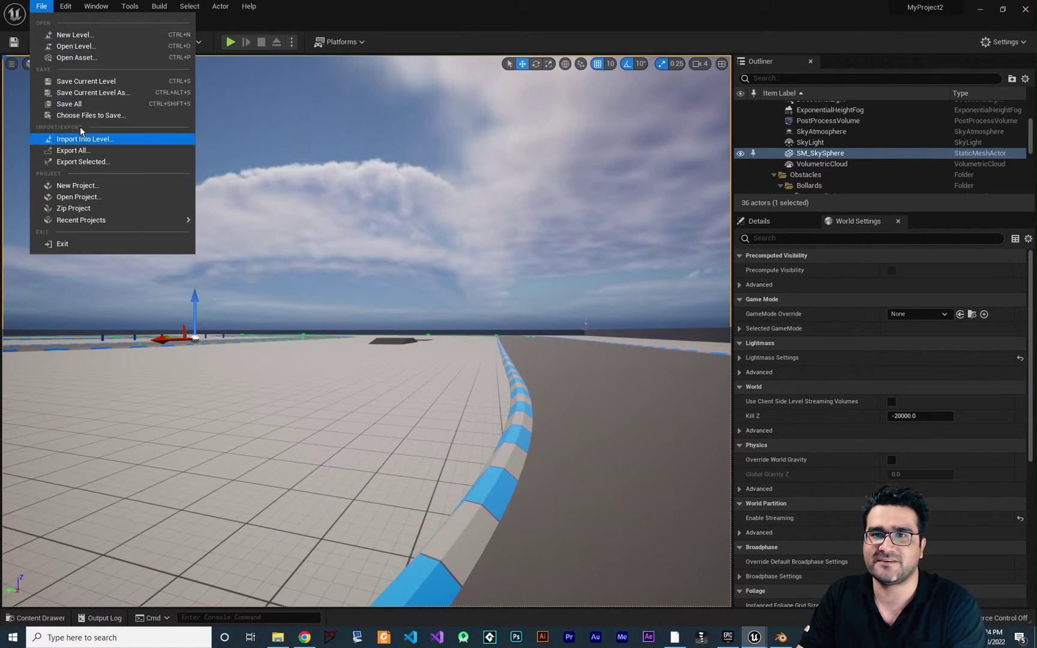
{"action": "left_click", "coordinate": [41, 618]}
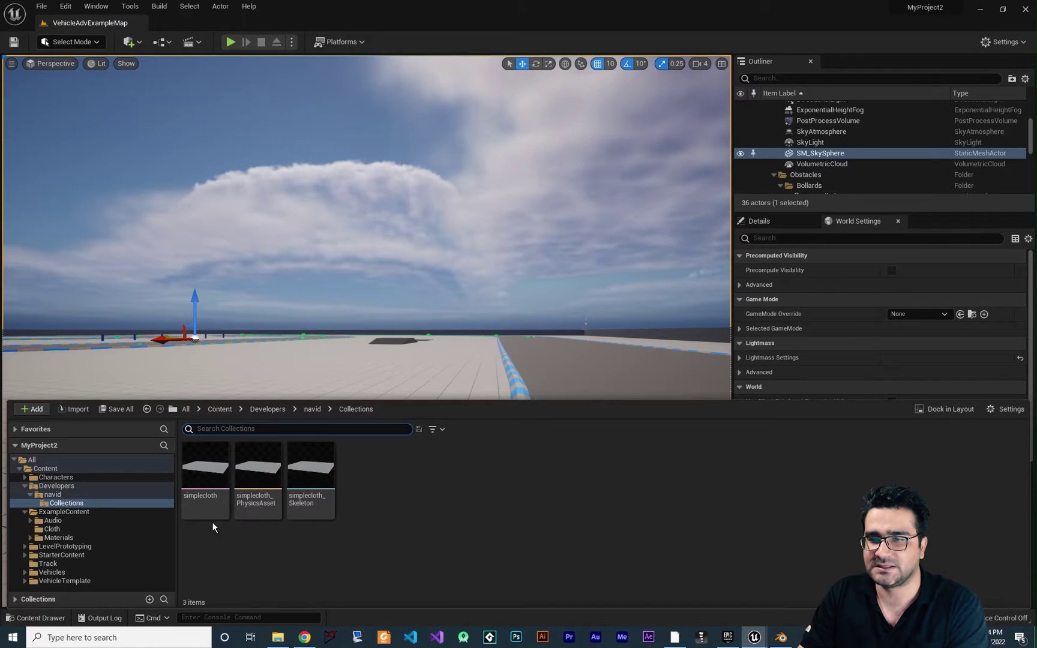
Create clothing data named simplecloth_Clothing from the simplecloth mesh's section, using its physics asset, and save the mesh
{"action": "double_click", "coordinate": [206, 463]}
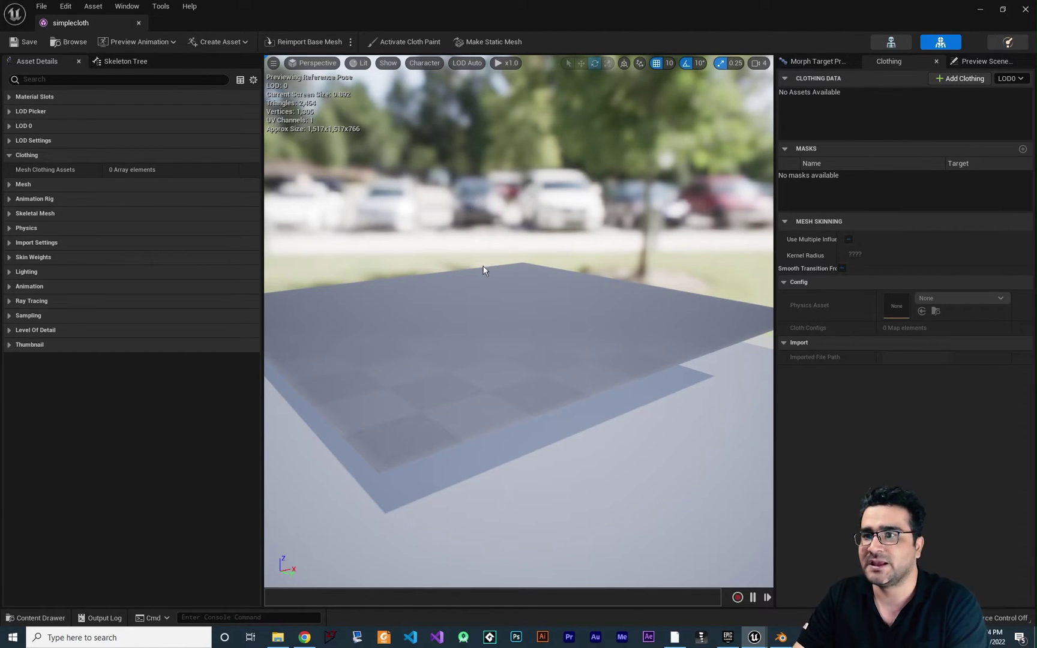
{"action": "right_click", "coordinate": [483, 328]}
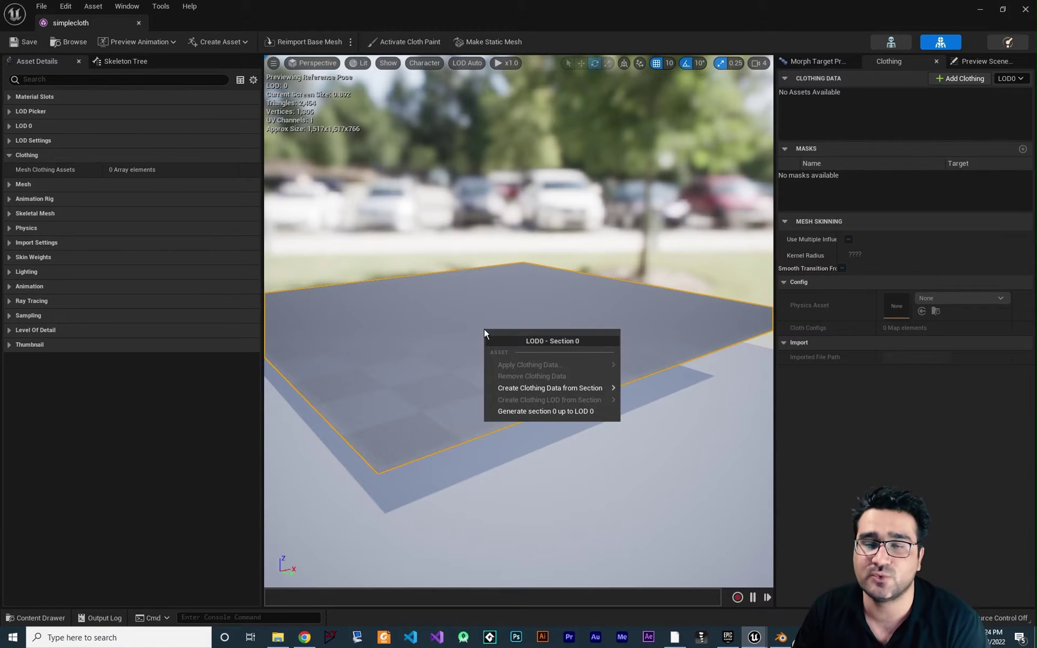
{"action": "mouse_move", "coordinate": [510, 389]}
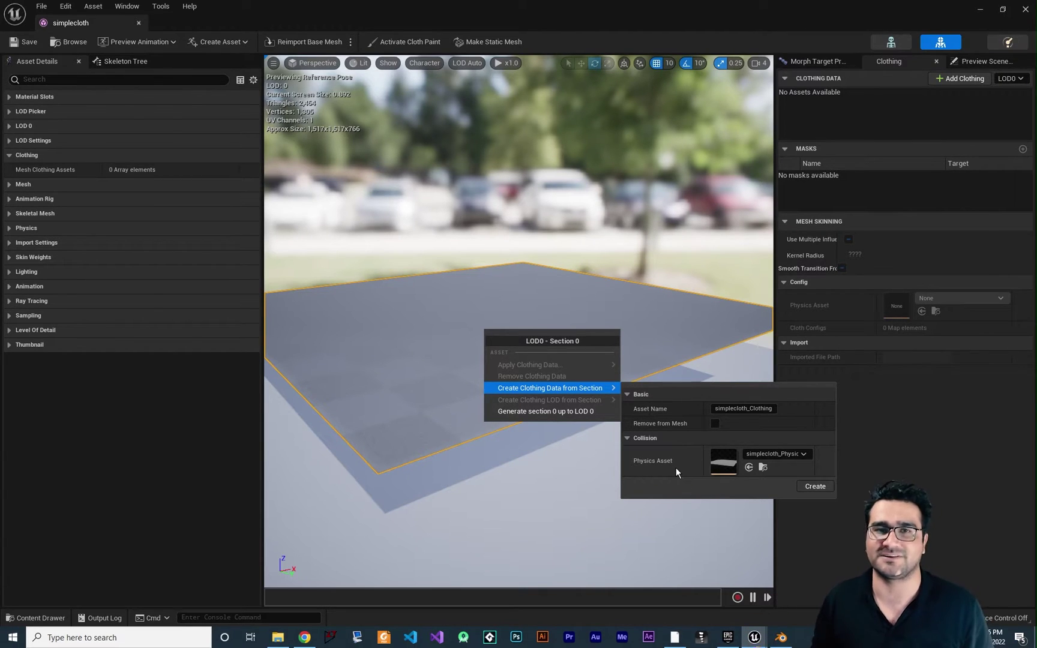
{"action": "left_click", "coordinate": [820, 486]}
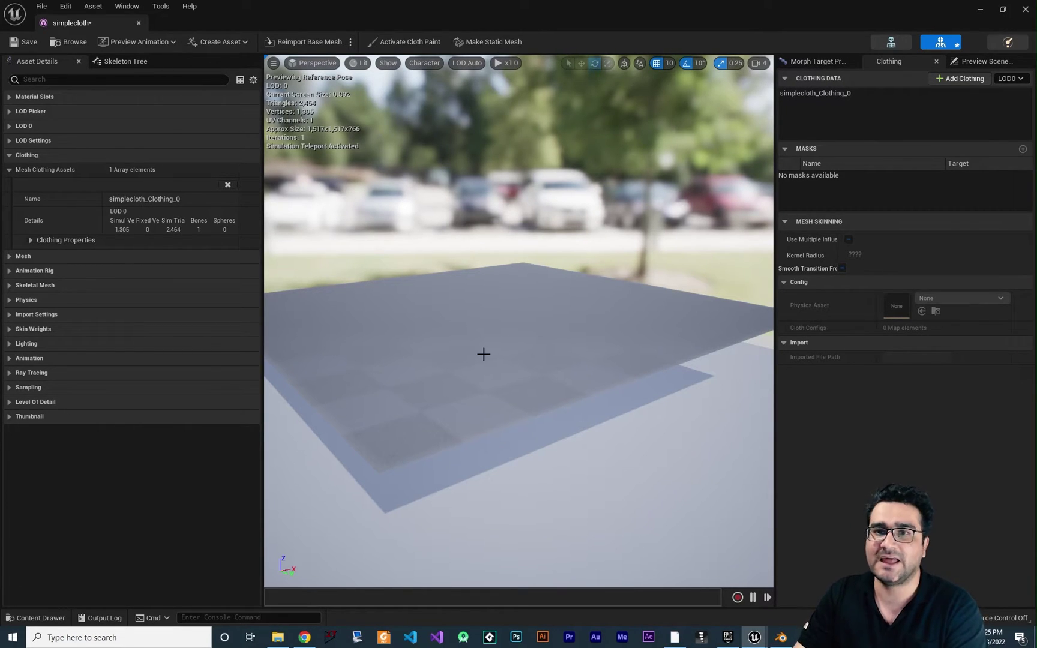
{"action": "key", "text": "ctrl+s"}
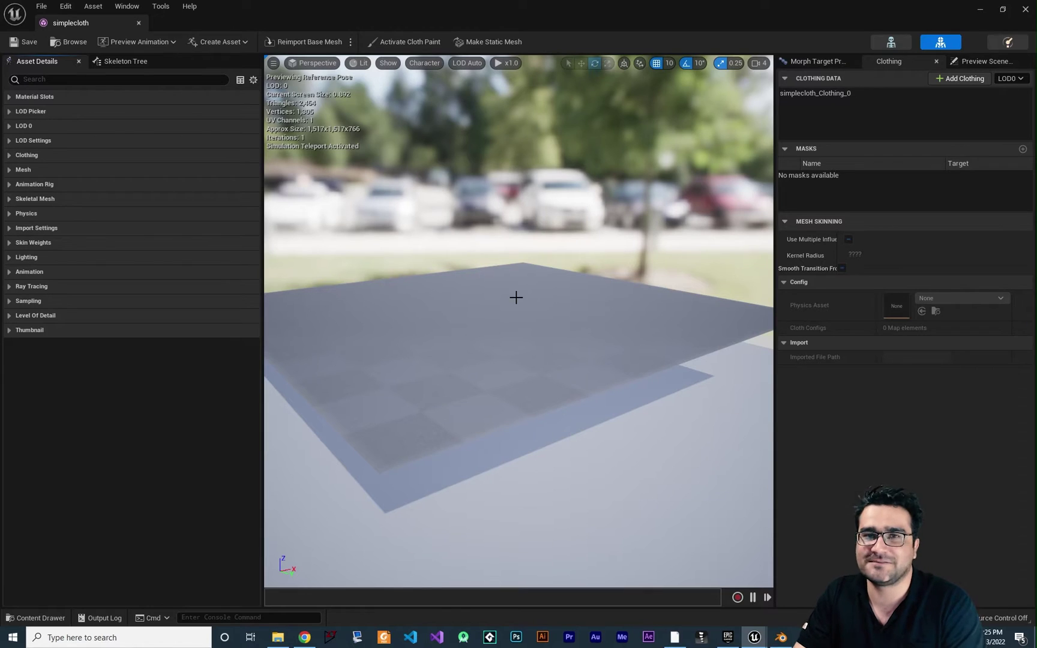
Paint the near corner of the cloth's Max Distance mask with a paint value of 100 and preview the simulation
{"action": "left_click", "coordinate": [811, 95]}
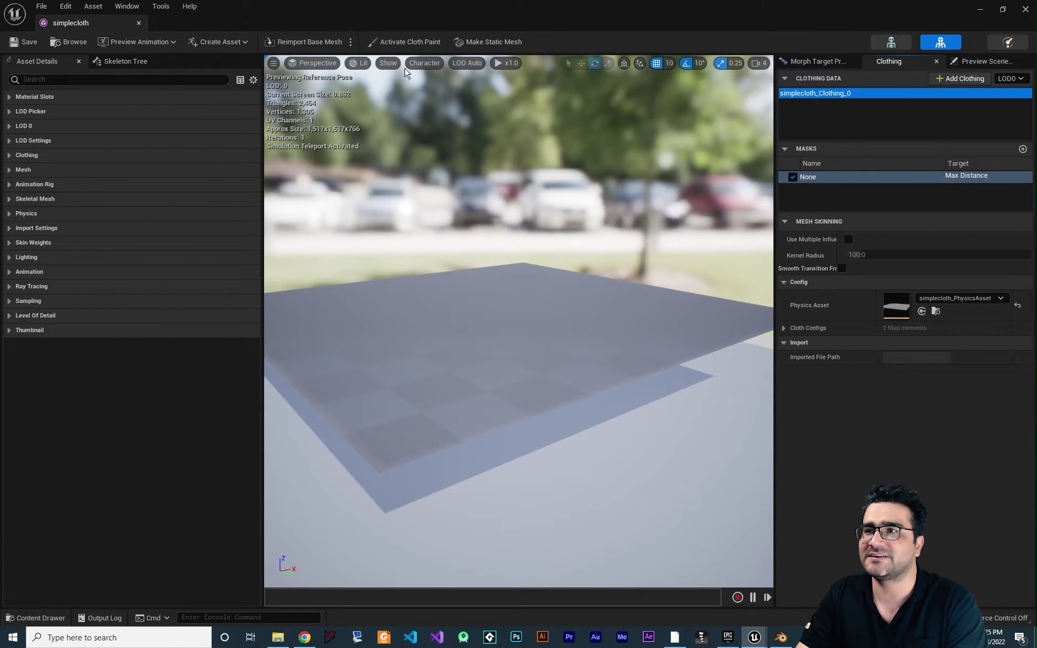
{"action": "left_click", "coordinate": [415, 44]}
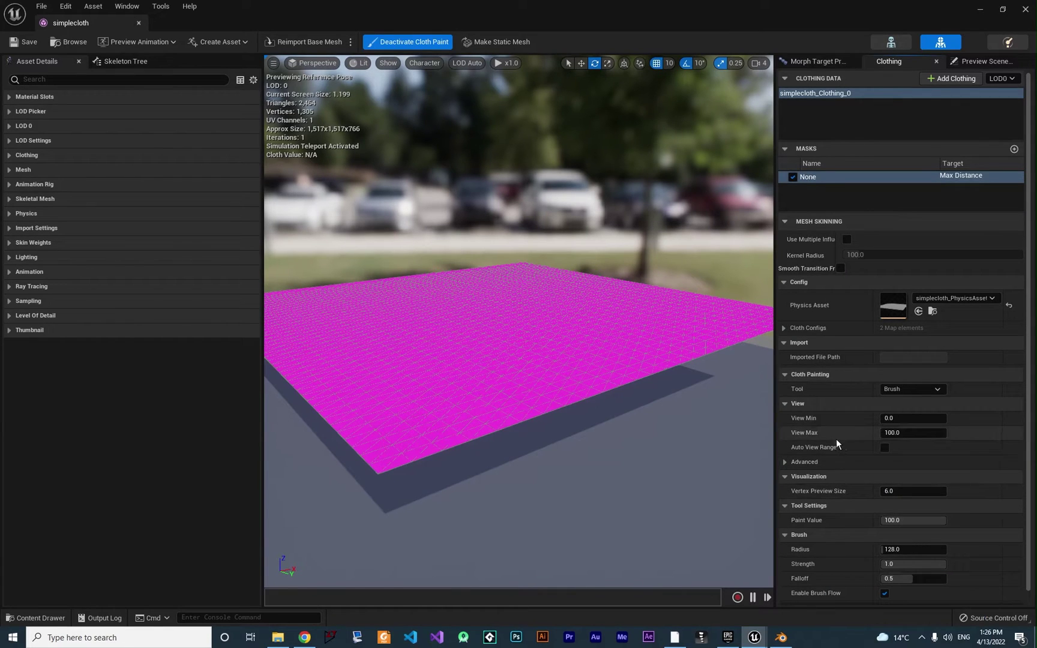
{"action": "scroll", "coordinate": [837, 447], "scroll_direction": "down", "scroll_amount": 1}
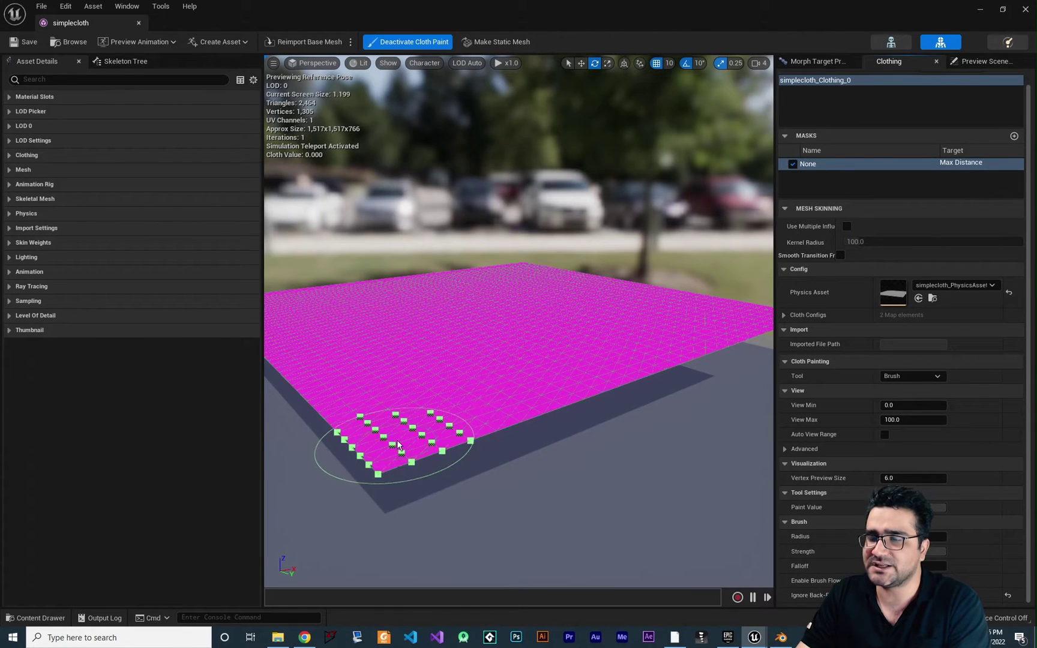
{"action": "left_click_drag", "start_coordinate": [397, 441], "coordinate": [400, 443]}
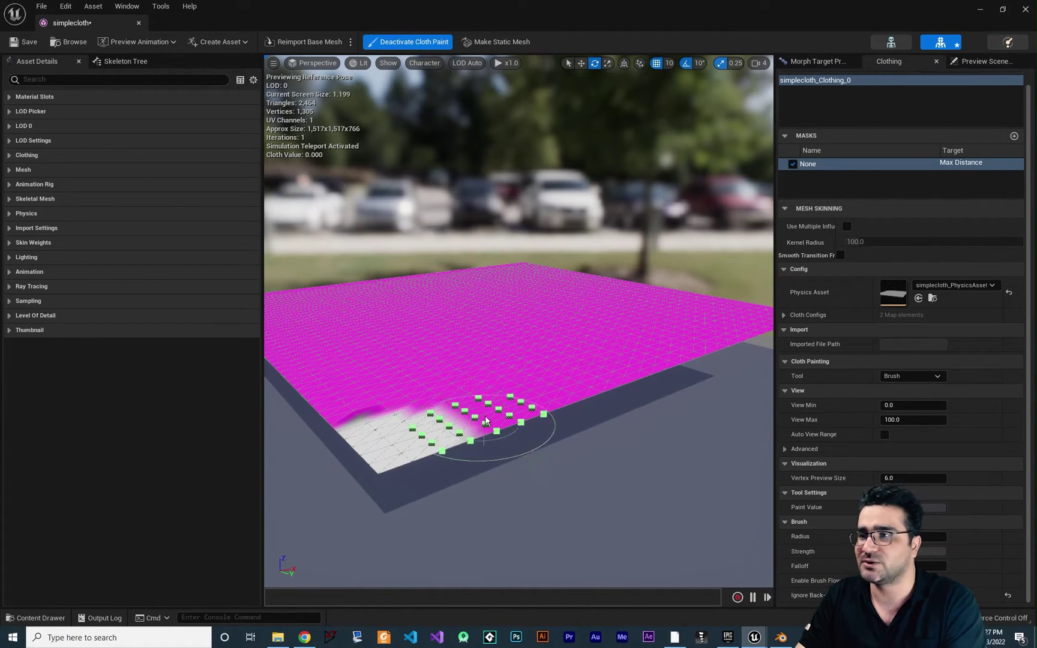
{"action": "left_click", "coordinate": [409, 42]}
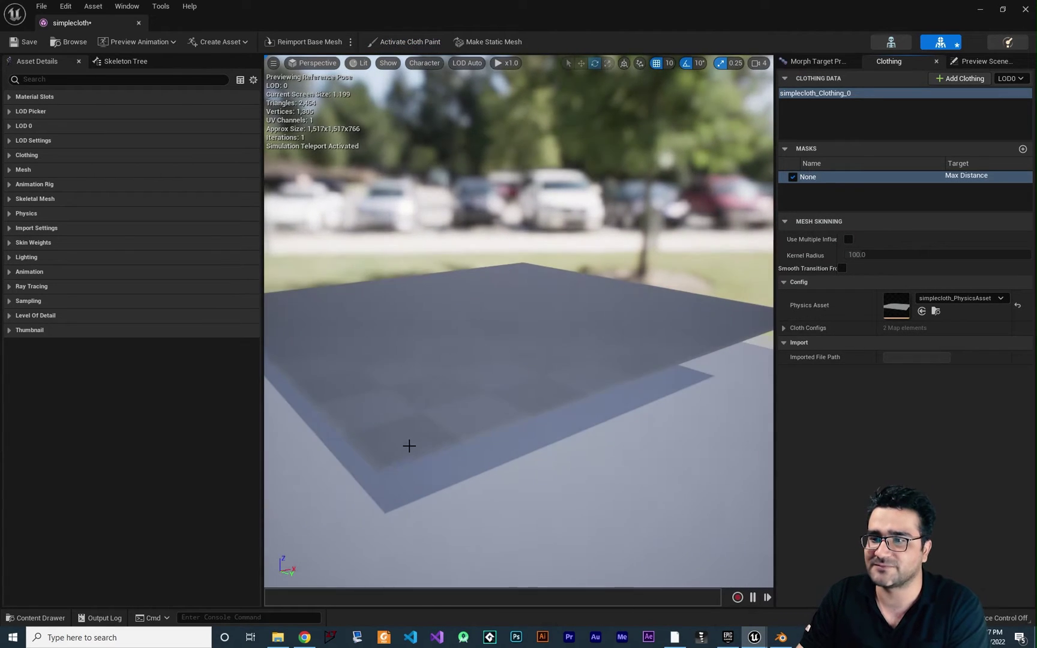
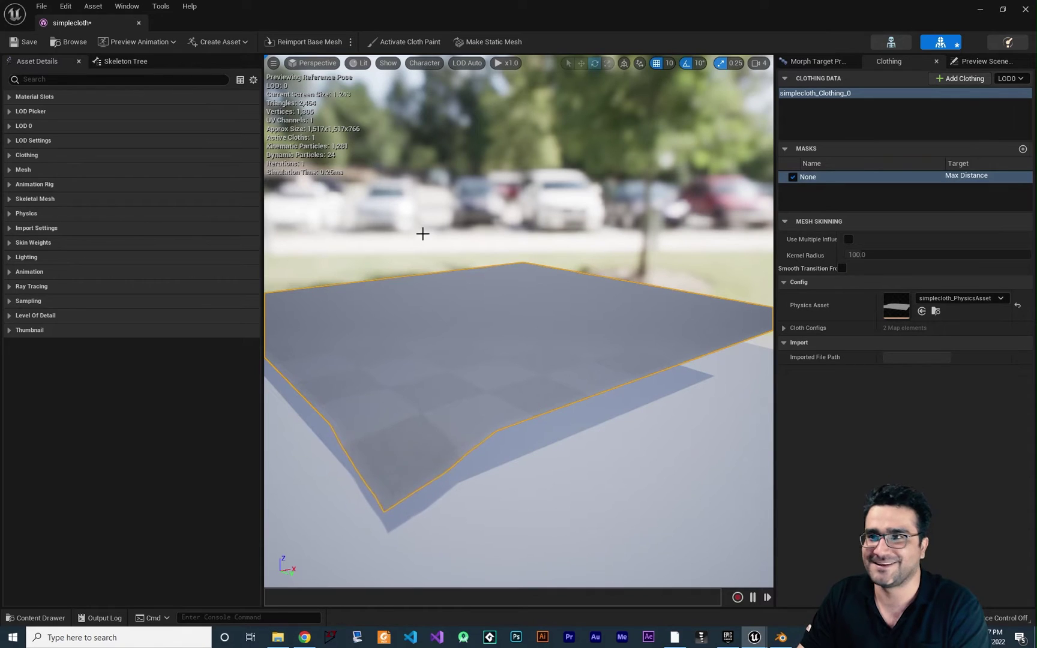
Extend the Max Distance paint over a wide band along the cloth's near long edge and preview the simulation
{"action": "left_click", "coordinate": [397, 42]}
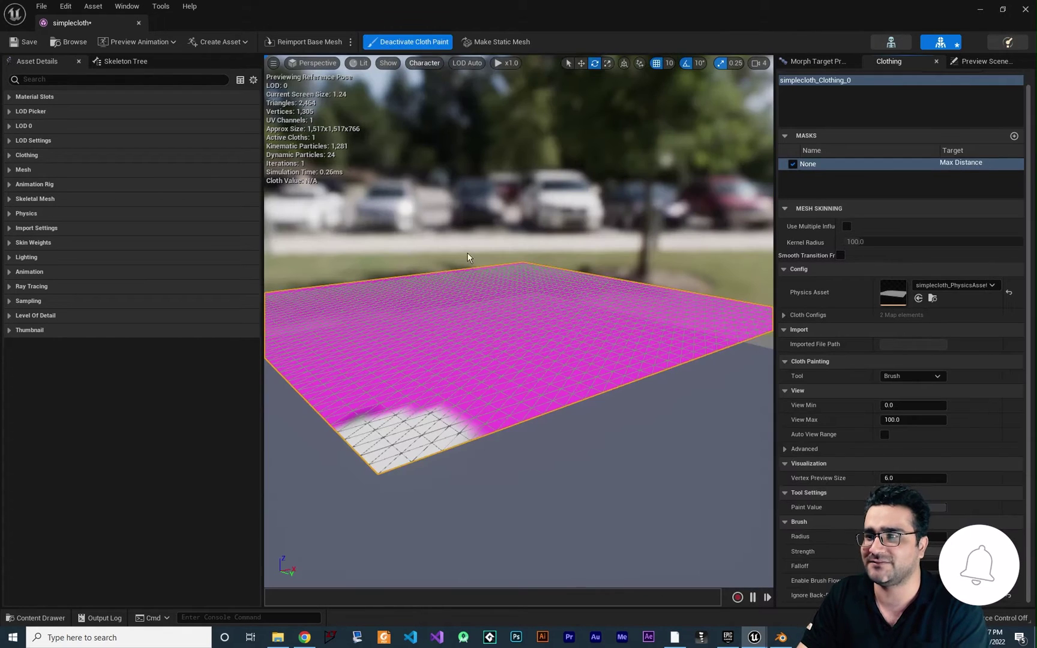
{"action": "mouse_move", "coordinate": [464, 417]}
{"action": "left_mouse_down"}
{"action": "mouse_move", "coordinate": [612, 359]}
{"action": "mouse_move", "coordinate": [730, 340]}
{"action": "mouse_move", "coordinate": [671, 308]}
{"action": "mouse_move", "coordinate": [602, 364]}
{"action": "mouse_move", "coordinate": [659, 294]}
{"action": "mouse_move", "coordinate": [441, 425]}
{"action": "mouse_move", "coordinate": [312, 447]}
{"action": "mouse_move", "coordinate": [495, 377]}
{"action": "left_mouse_up"}
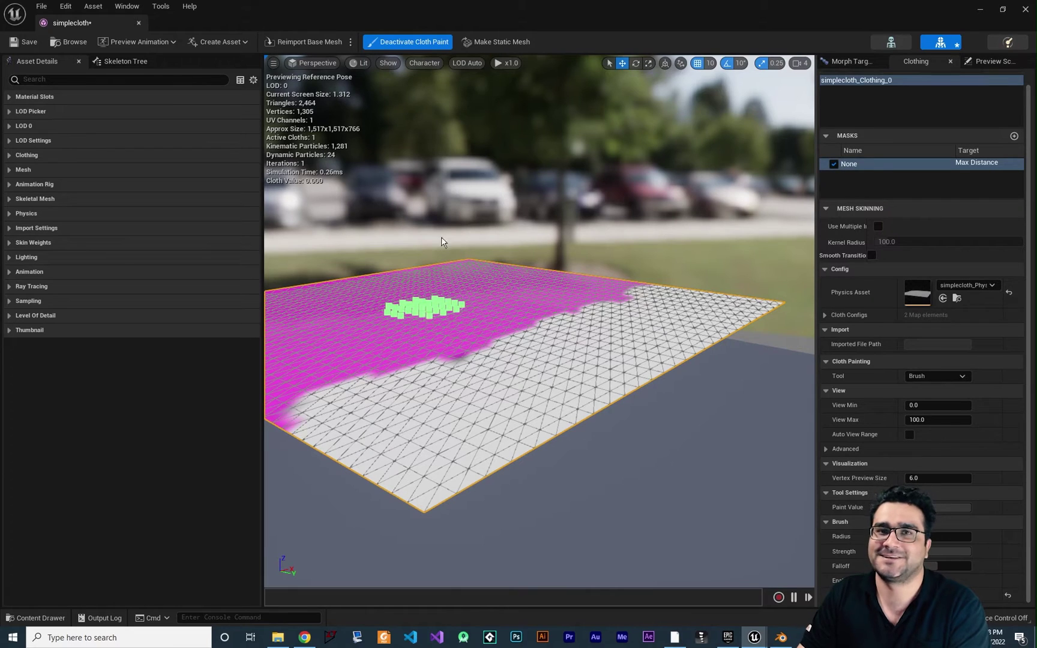
{"action": "left_click", "coordinate": [413, 44]}
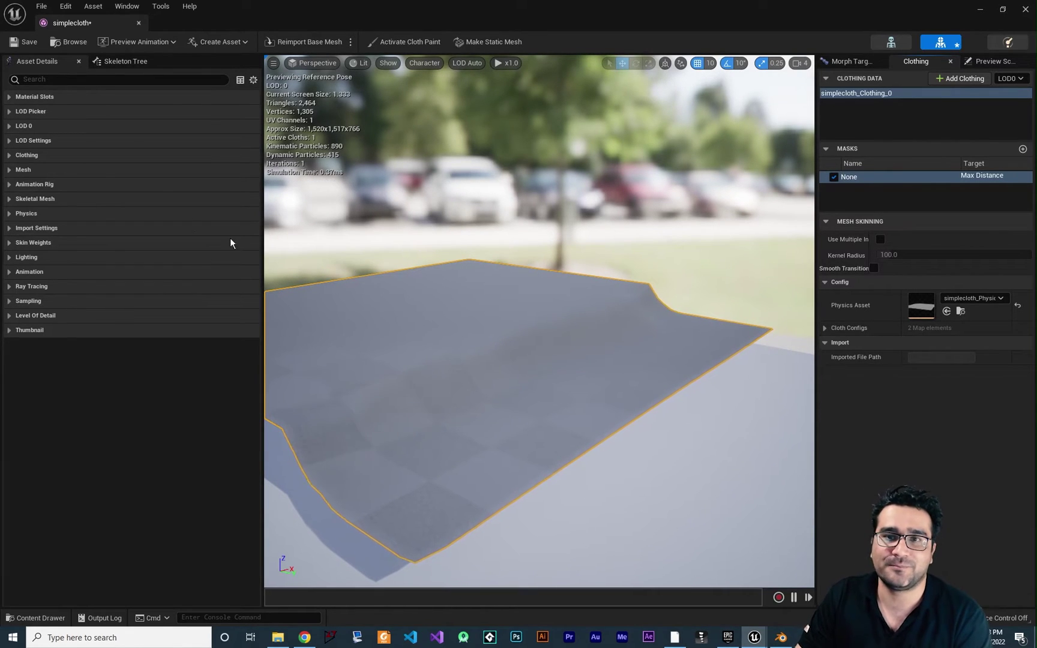
Assign M_ClothingMaterial to the cloth mesh's Element 0 material slot
{"action": "left_click", "coordinate": [9, 97]}
{"action": "left_click", "coordinate": [208, 129]}
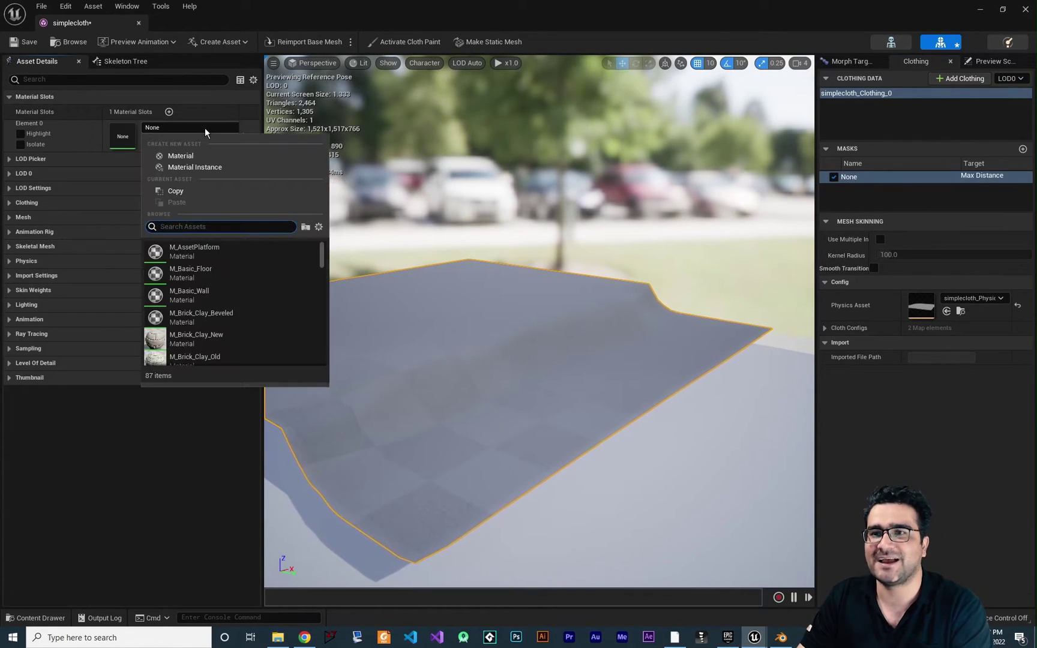
{"action": "scroll", "coordinate": [183, 274], "scroll_direction": "down", "scroll_amount": 3}
{"action": "scroll", "coordinate": [204, 300], "scroll_direction": "down", "scroll_amount": 1}
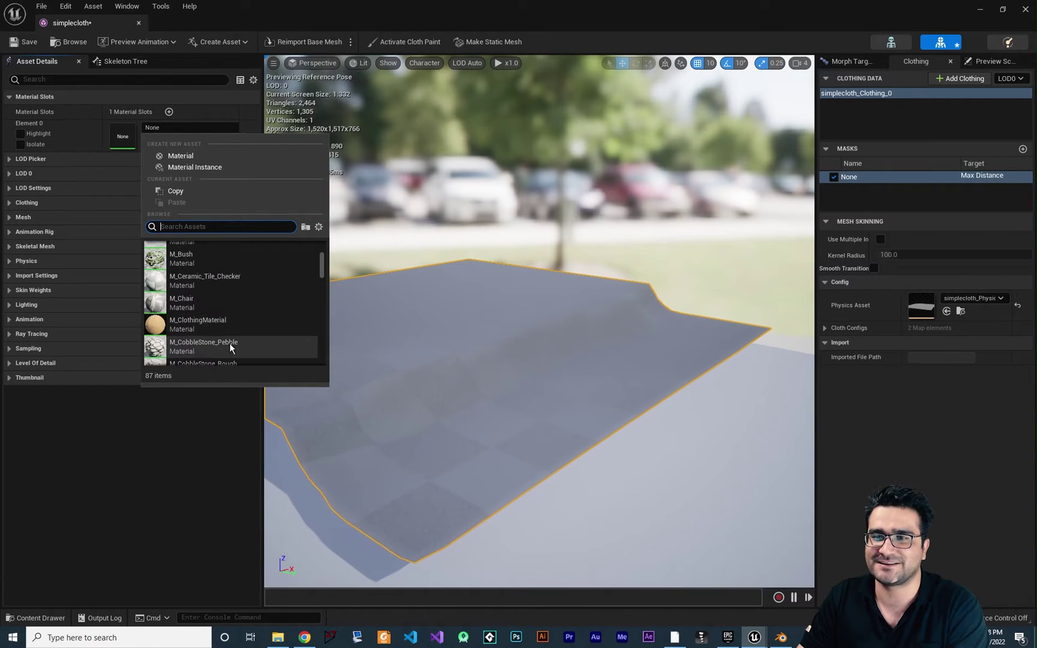
{"action": "left_click", "coordinate": [191, 326]}
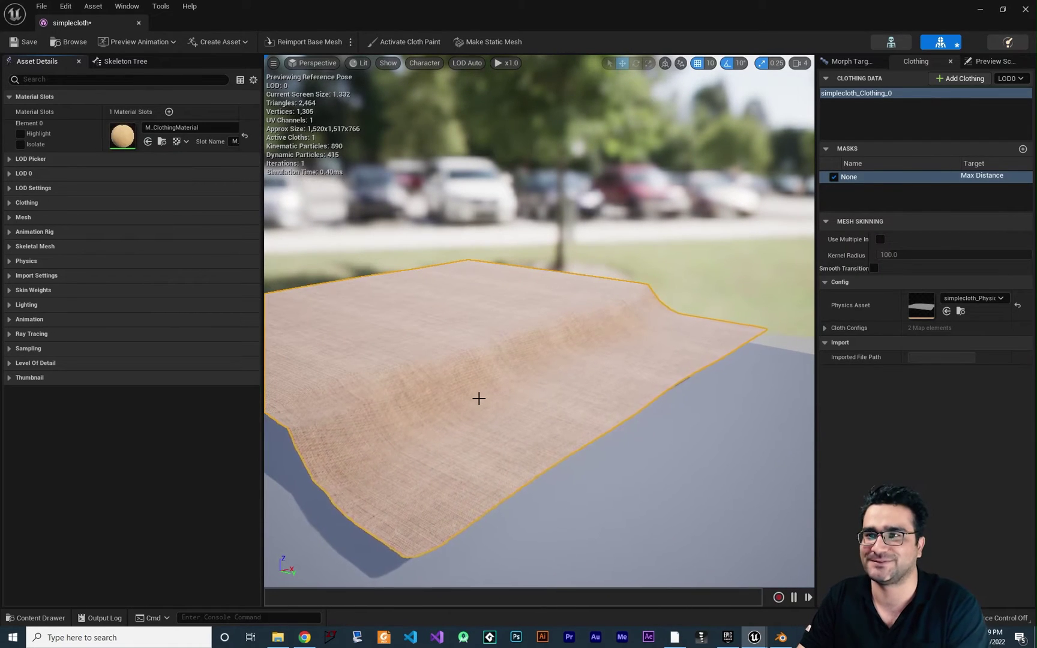
Paint the rest of the cloth's Max Distance mask except a narrow strip along the far edge, and preview the simulation
{"action": "left_click", "coordinate": [404, 42]}
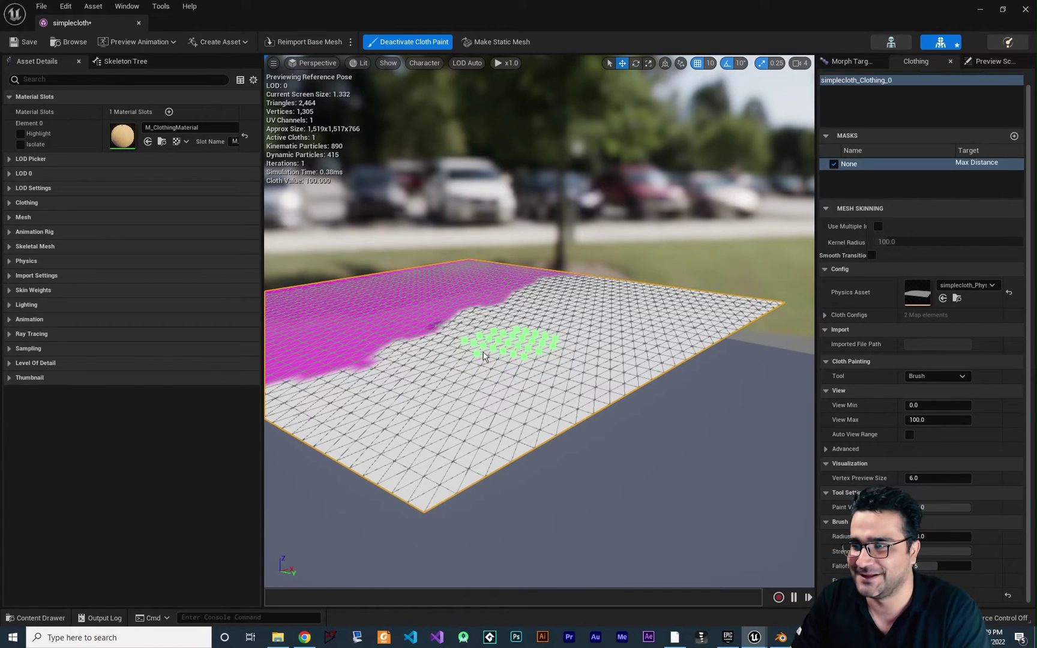
{"action": "mouse_move", "coordinate": [483, 354]}
{"action": "left_mouse_down", "text": "alt"}
{"action": "mouse_move", "coordinate": [618, 312]}
{"action": "mouse_move", "coordinate": [608, 301]}
{"action": "mouse_move", "coordinate": [495, 312]}
{"action": "left_mouse_up", "text": "alt"}
{"action": "left_click_drag", "start_coordinate": [554, 293], "coordinate": [578, 358]}
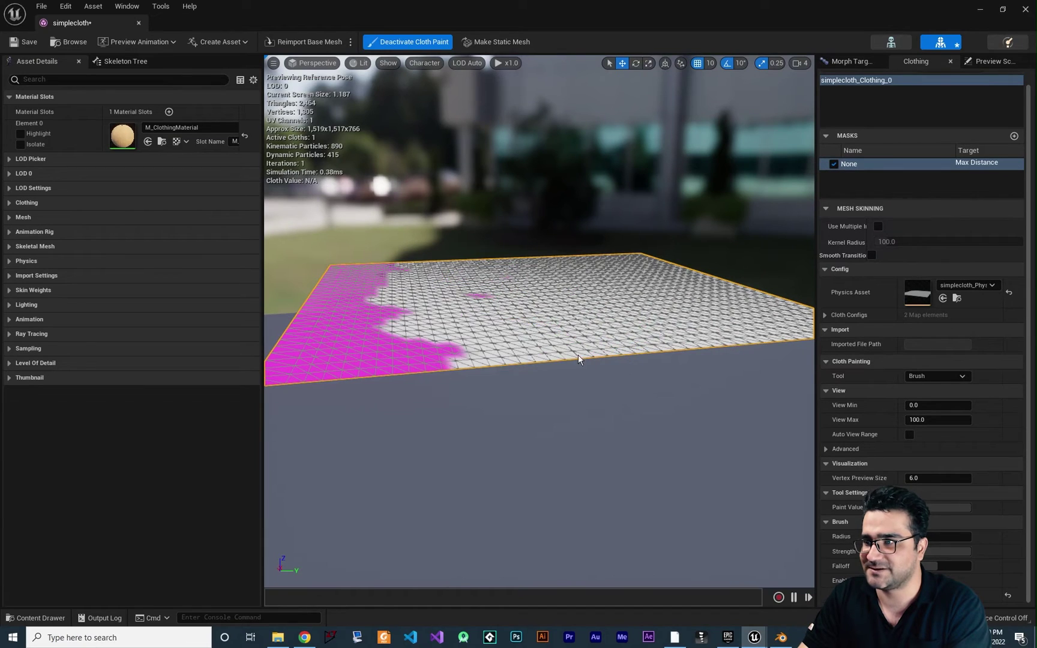
{"action": "left_click_drag", "start_coordinate": [492, 298], "coordinate": [428, 360]}
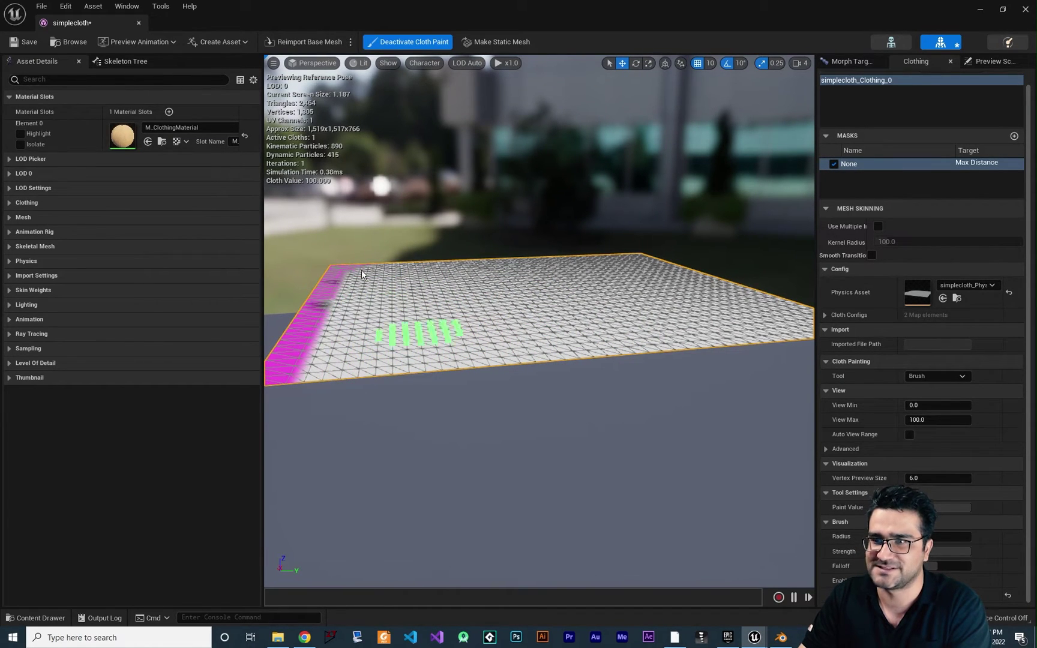
{"action": "middle_click_drag", "start_coordinate": [338, 330], "coordinate": [543, 336]}
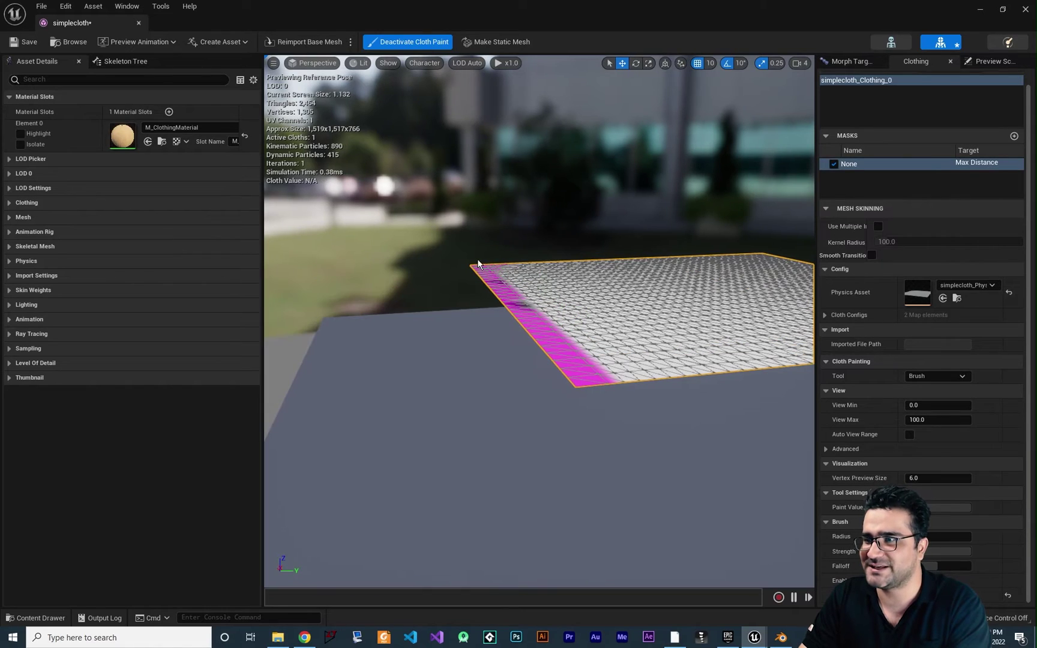
{"action": "left_click_drag", "start_coordinate": [570, 427], "coordinate": [658, 307], "text": "alt"}
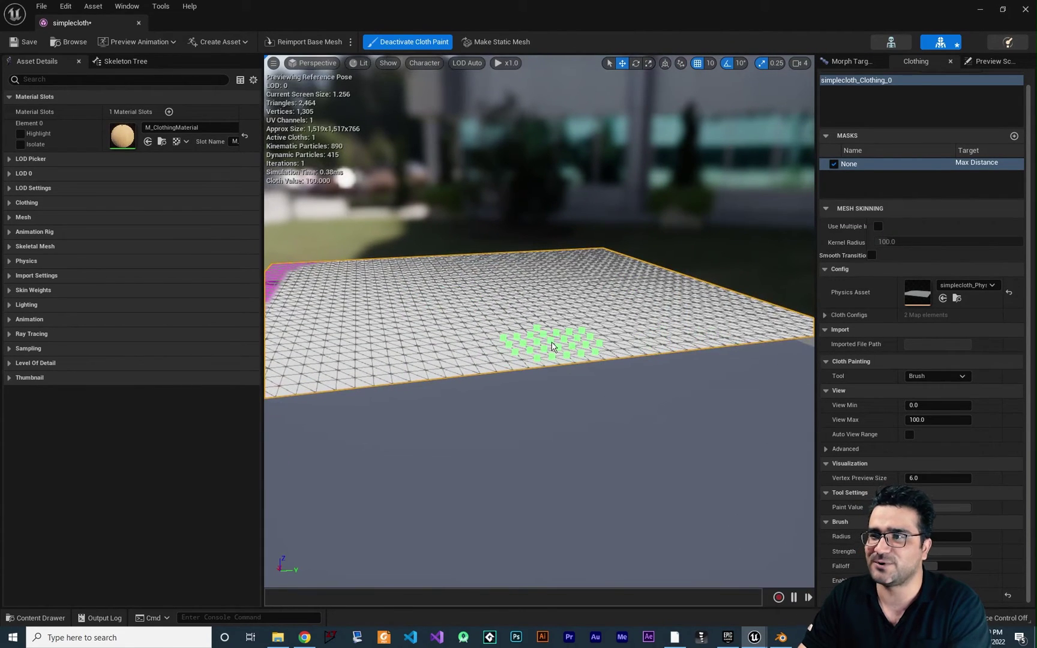
{"action": "left_click", "coordinate": [426, 41]}
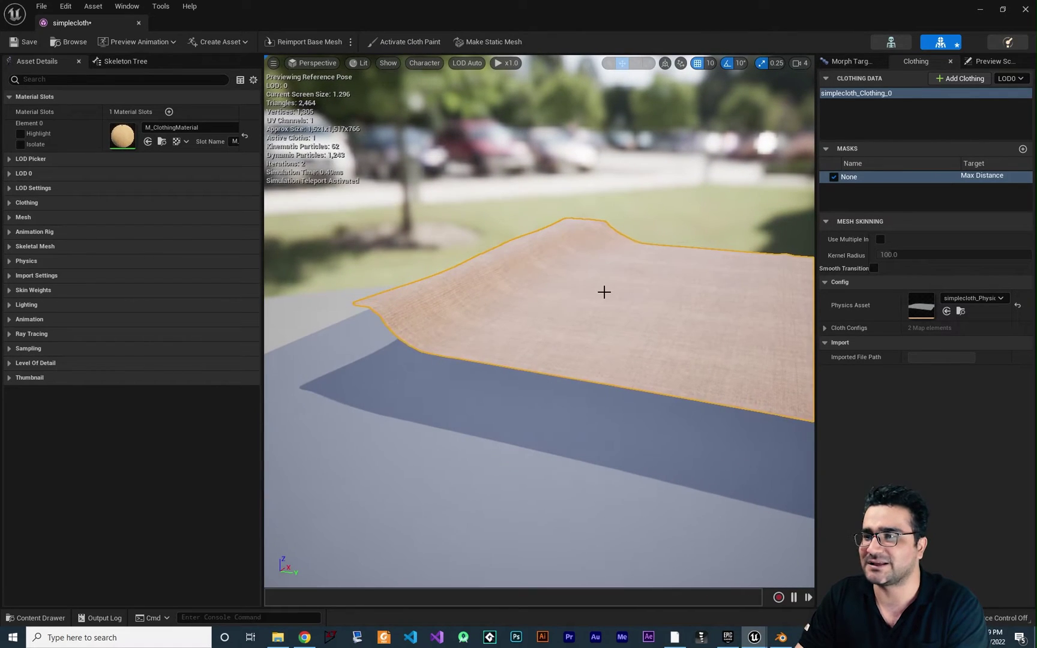
Select the Plane bone in the skeleton and examine how the simulated cloth behaves
{"action": "left_click", "coordinate": [120, 62]}
{"action": "left_click", "coordinate": [31, 109]}
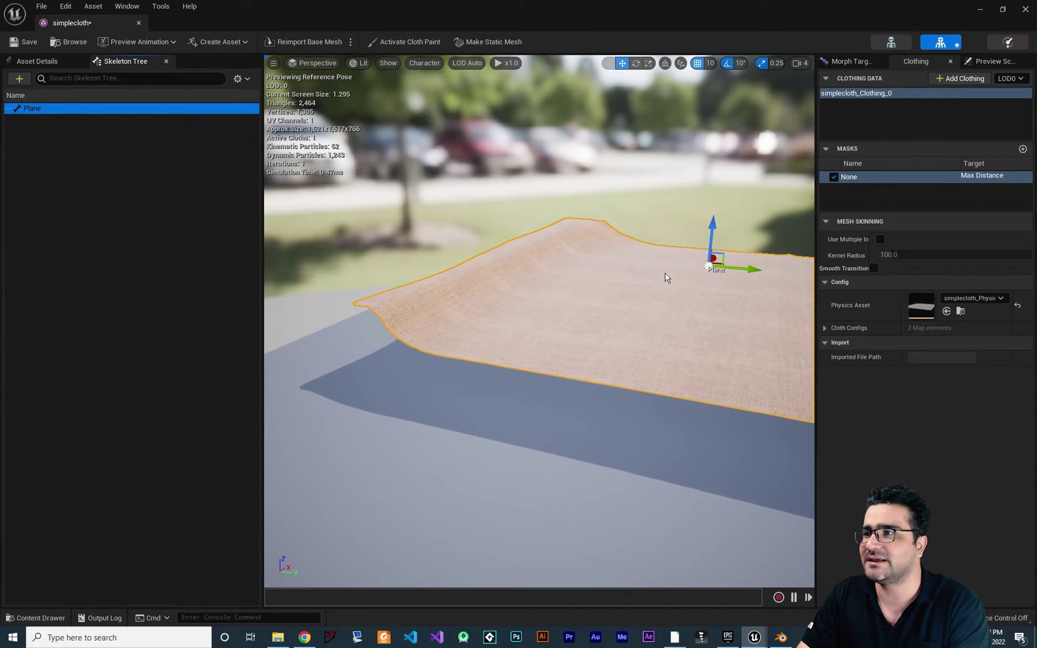
{"action": "left_click_drag", "start_coordinate": [665, 278], "coordinate": [529, 140], "text": "alt"}
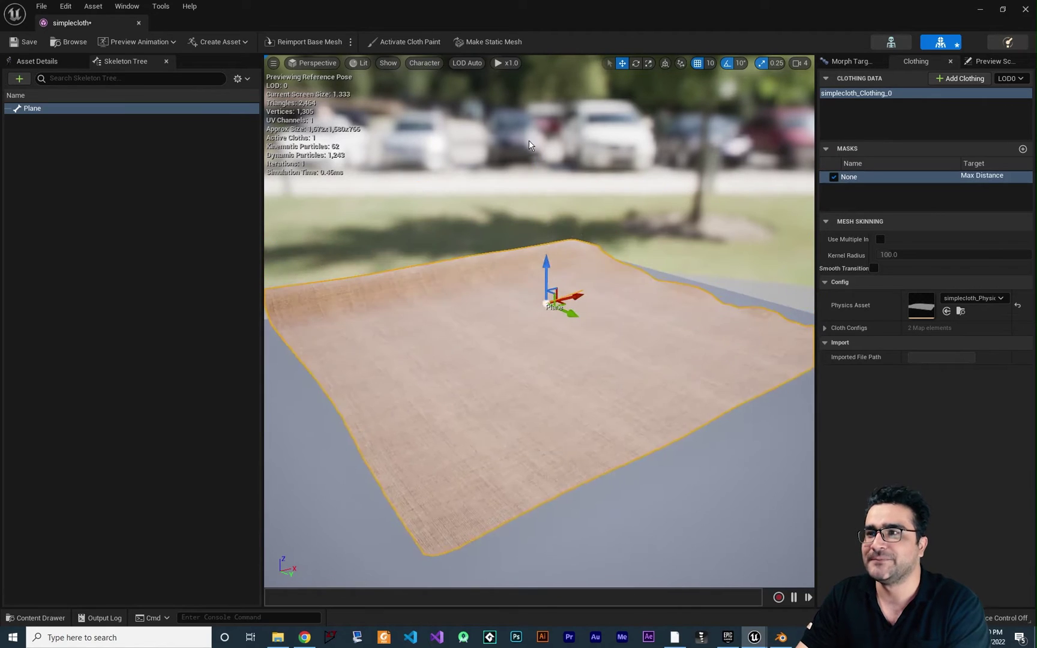
Save the simplecloth mesh, close its editor and show the Collections folder in the level editor
{"action": "key", "text": "ctrl+s"}
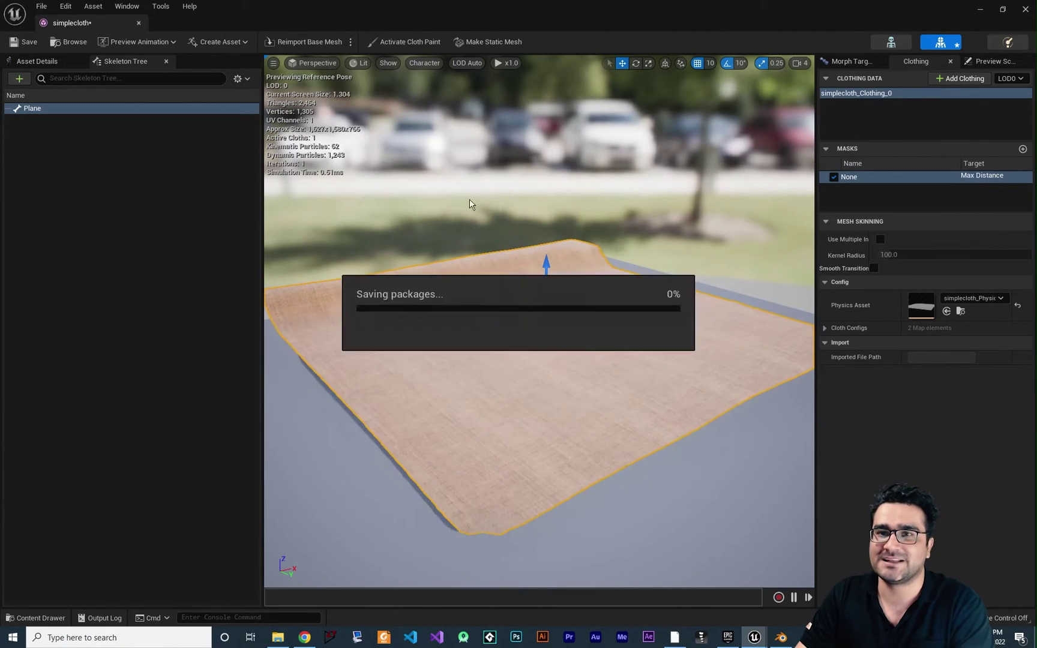
{"action": "left_click", "coordinate": [138, 23]}
{"action": "left_click", "coordinate": [37, 617]}
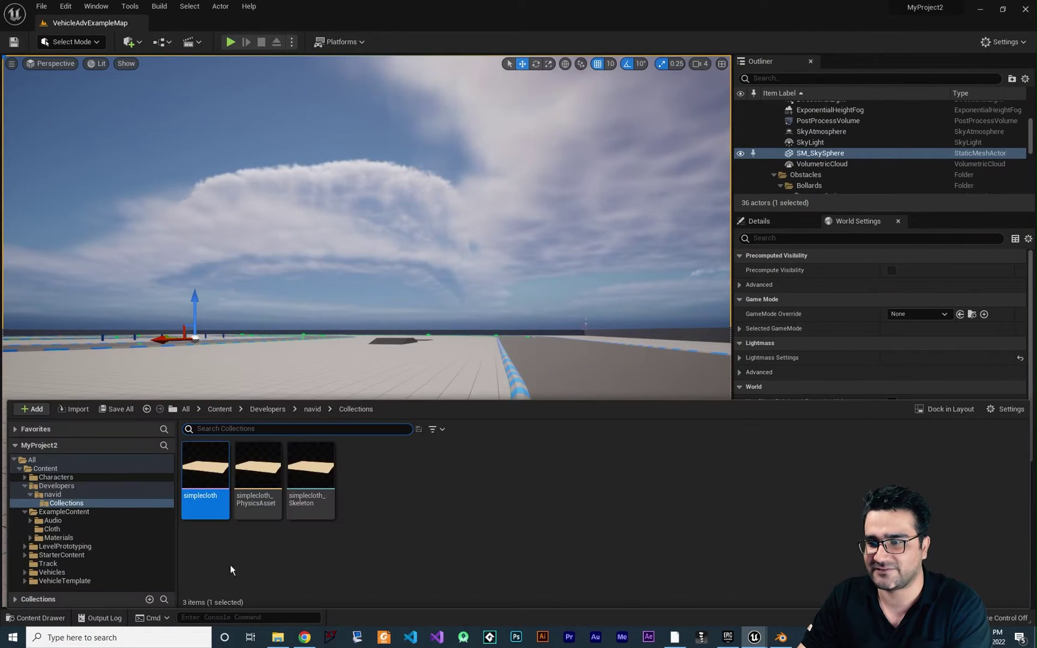
Filter all project content to show only Blueprint Class assets
{"action": "right_click_drag", "start_coordinate": [473, 309], "coordinate": [453, 333]}
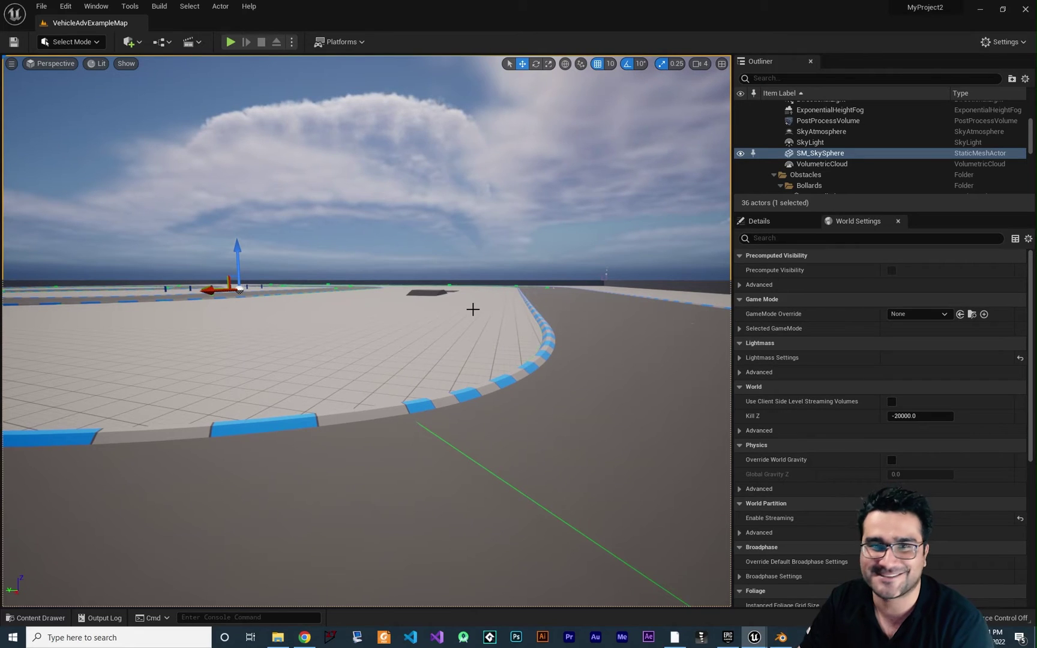
{"action": "left_click", "coordinate": [48, 621]}
{"action": "left_click", "coordinate": [32, 460]}
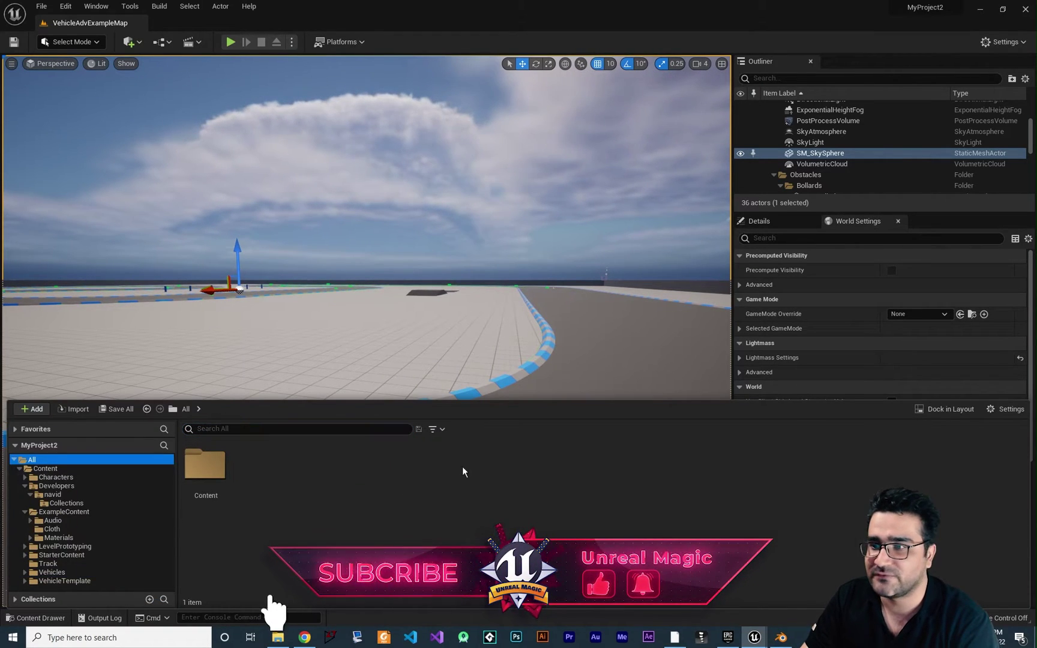
{"action": "left_click", "coordinate": [441, 430]}
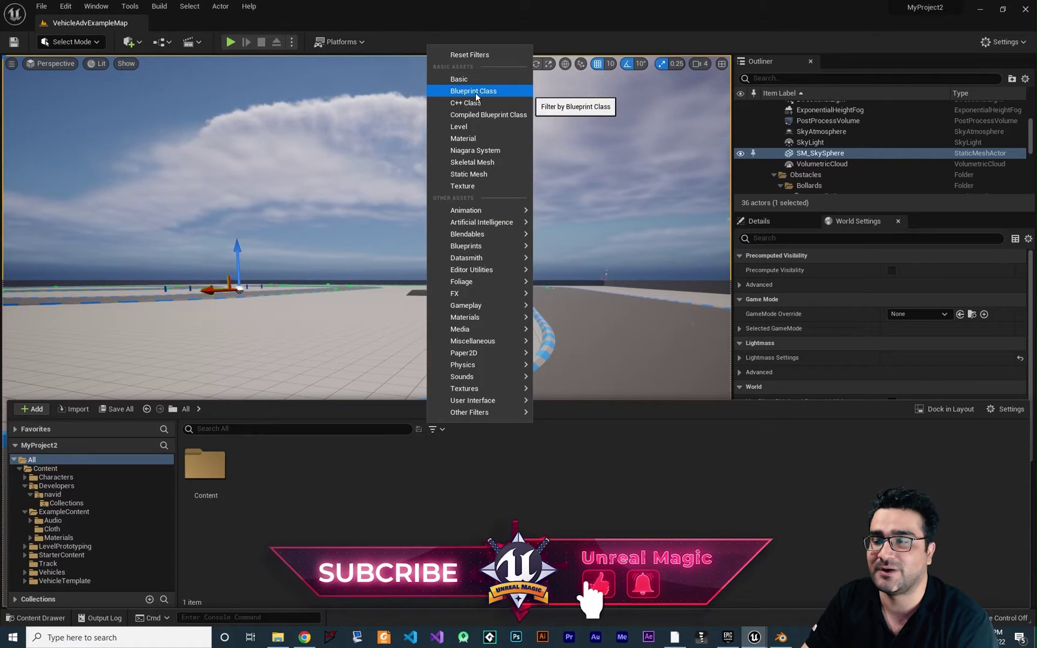
{"action": "left_click", "coordinate": [474, 92]}
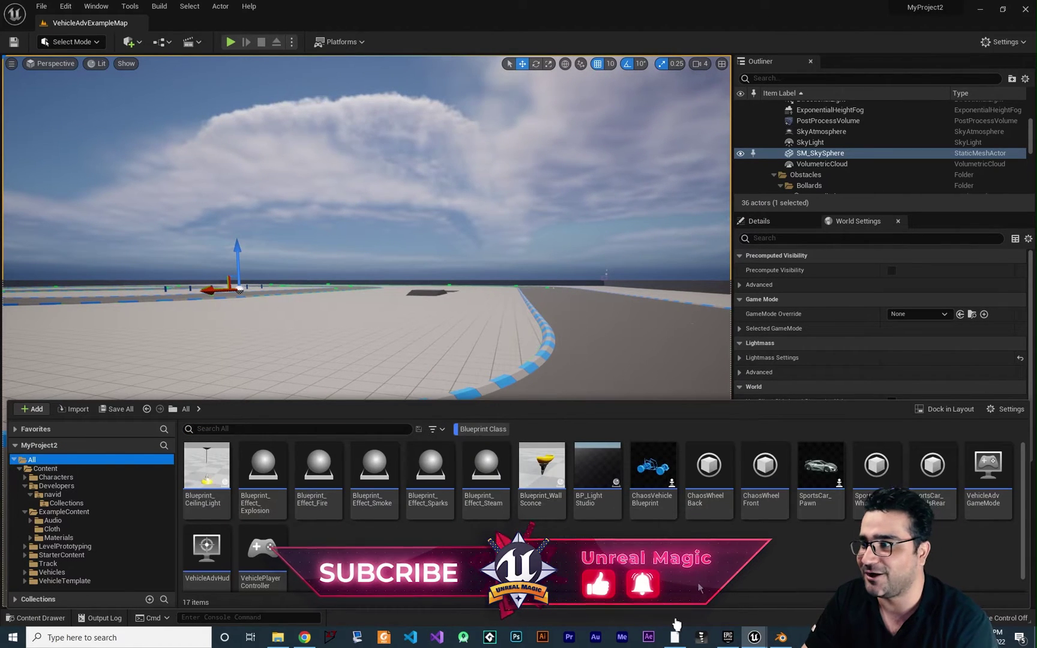
Play the level briefly to check which vehicle it uses, and stop the session
{"action": "left_click", "coordinate": [230, 42]}
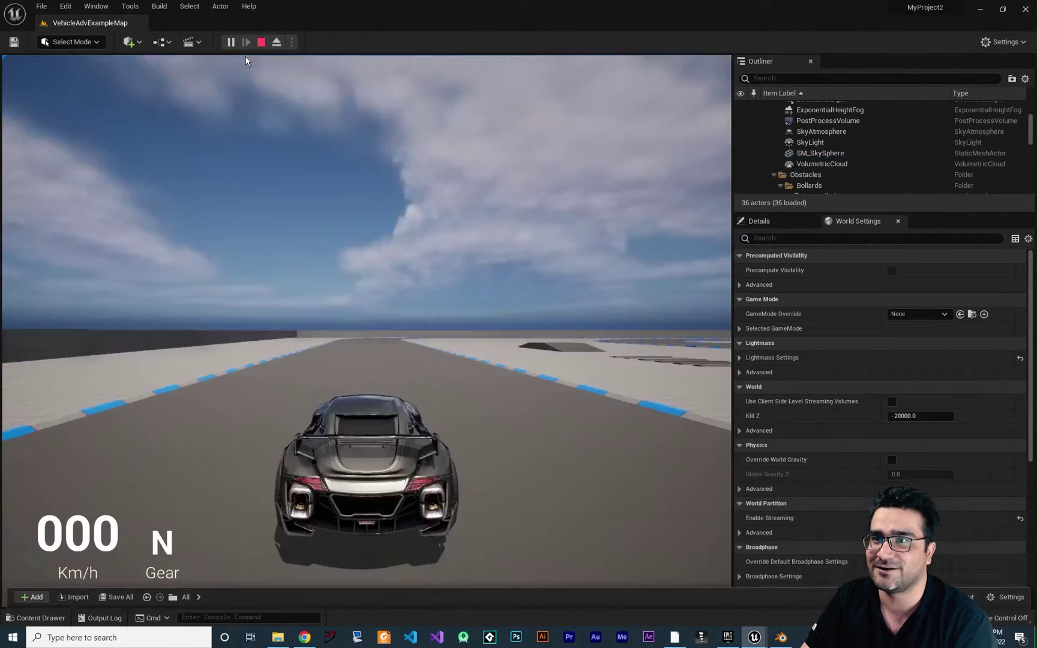
{"action": "left_click", "coordinate": [261, 42]}
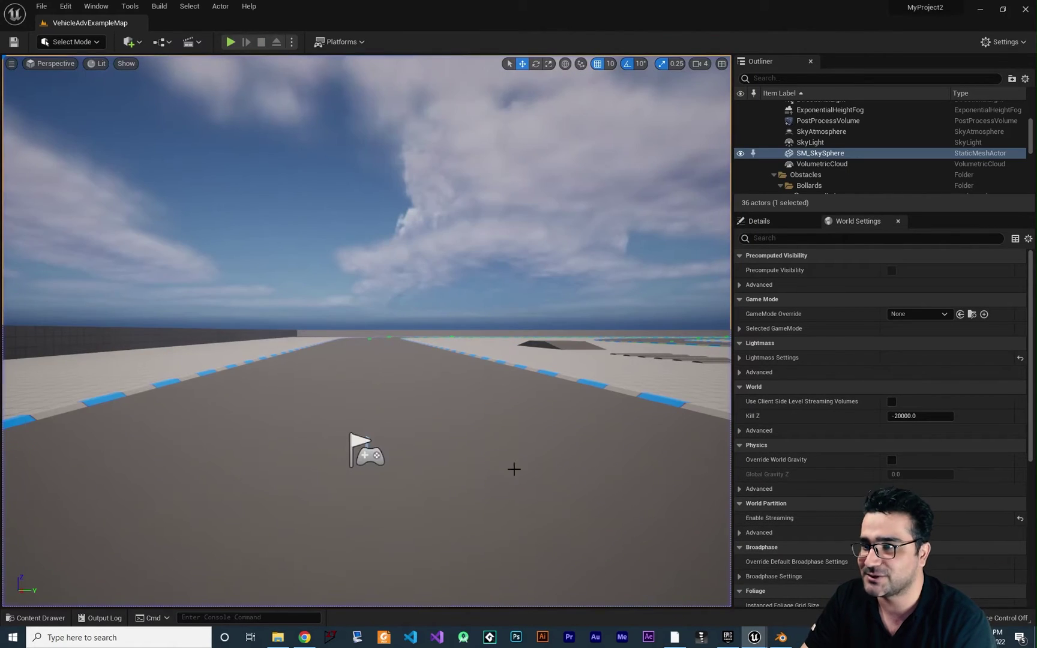
Open the SportsCar_Pawn blueprint from the project content and show the car in its viewport
{"action": "left_click", "coordinate": [34, 617]}
{"action": "left_click", "coordinate": [442, 429]}
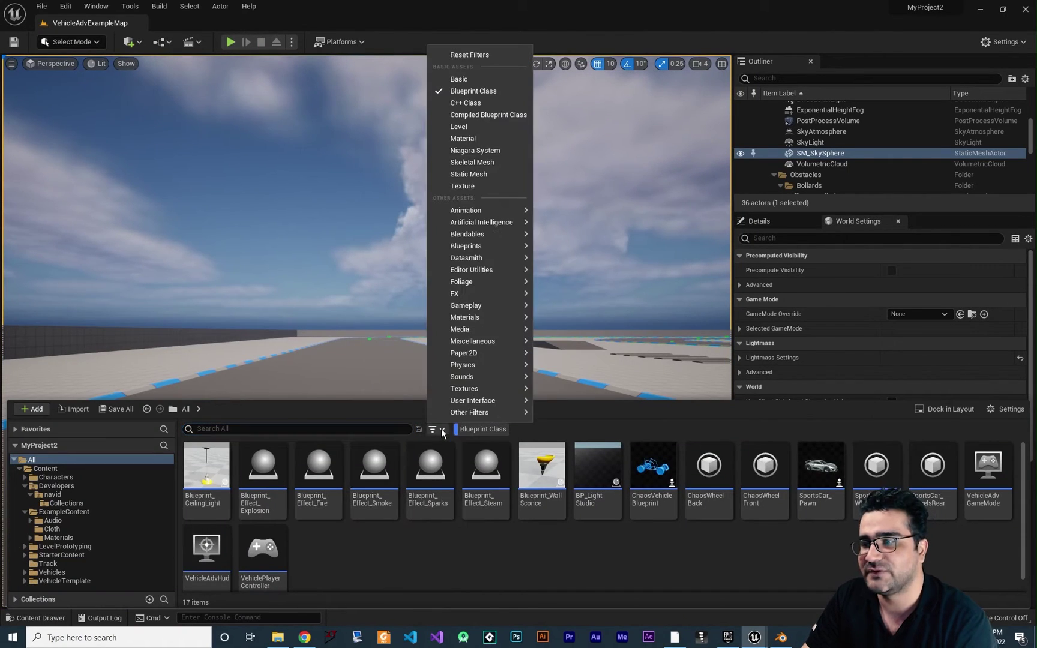
{"action": "mouse_move", "coordinate": [466, 246]}
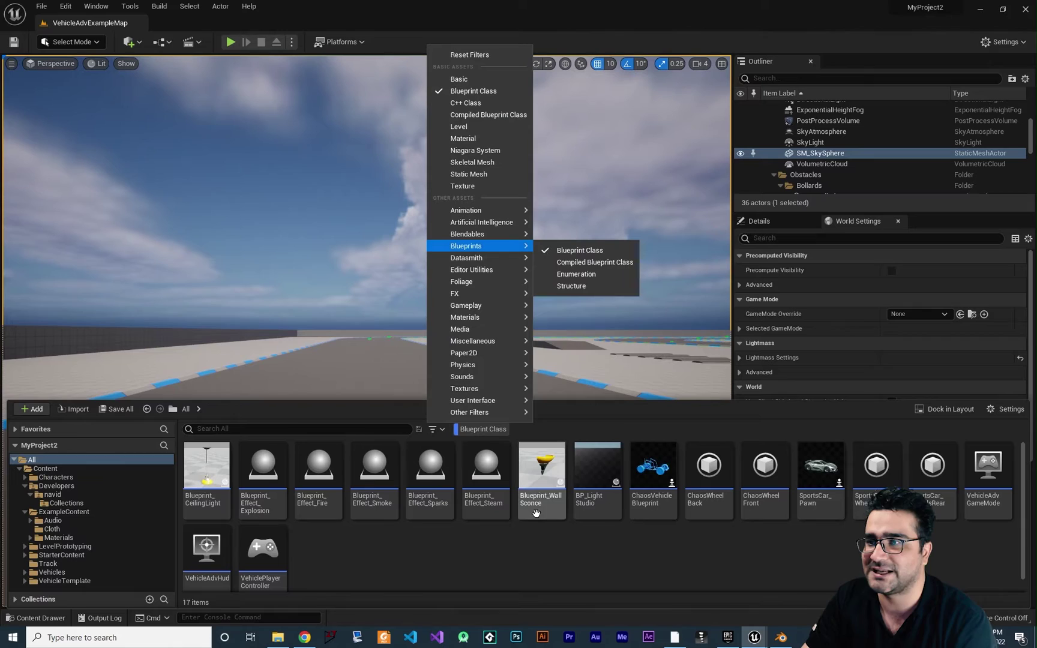
{"action": "left_click", "coordinate": [536, 562]}
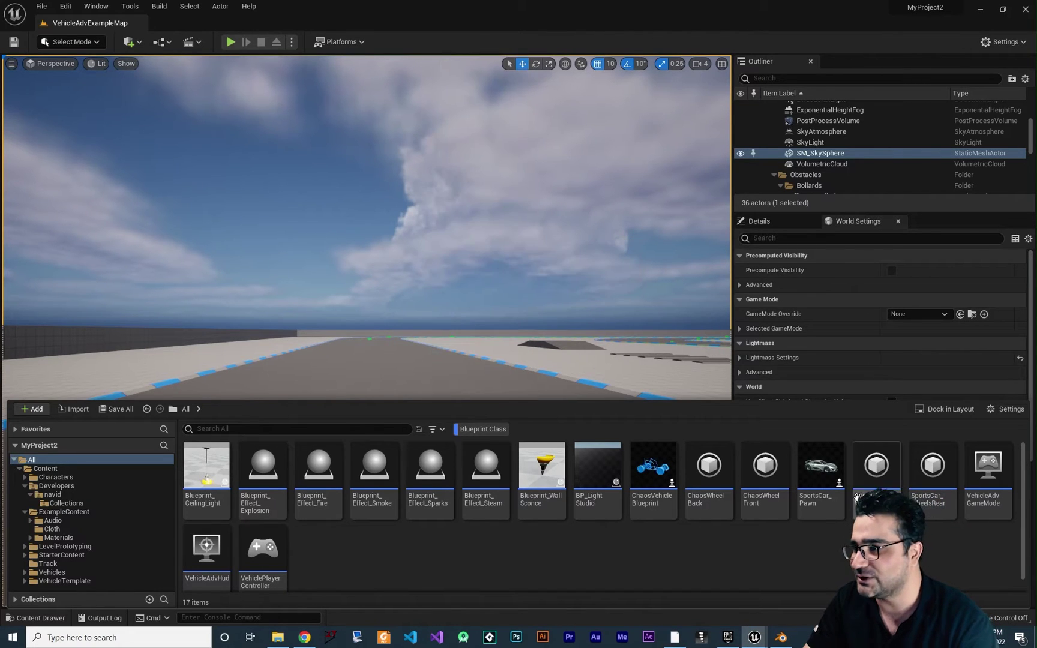
{"action": "double_click", "coordinate": [820, 466]}
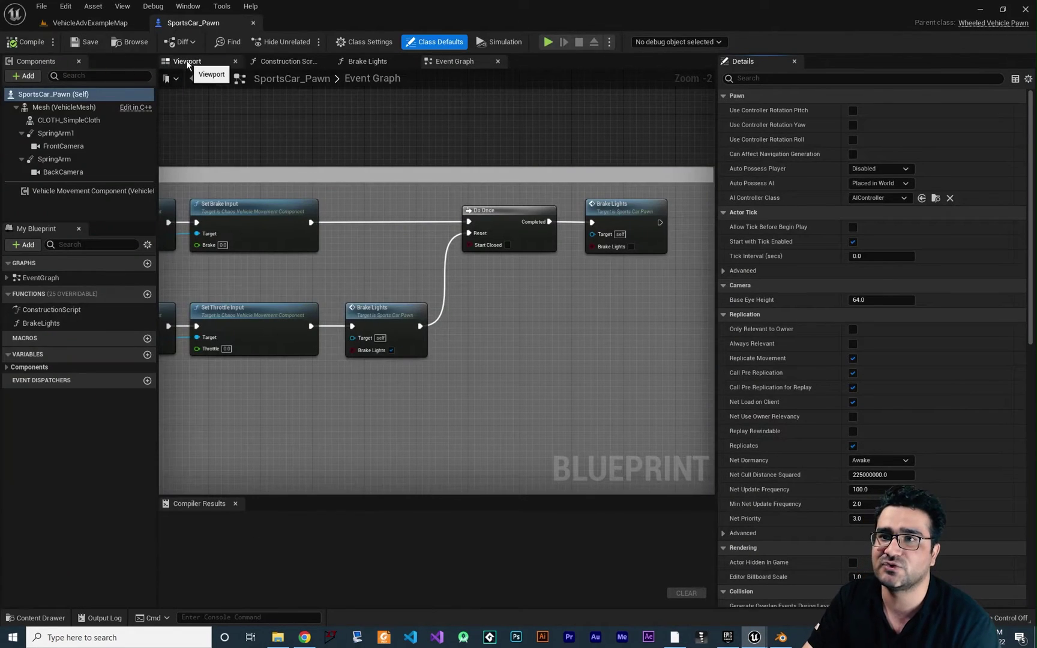
{"action": "left_click", "coordinate": [187, 63]}
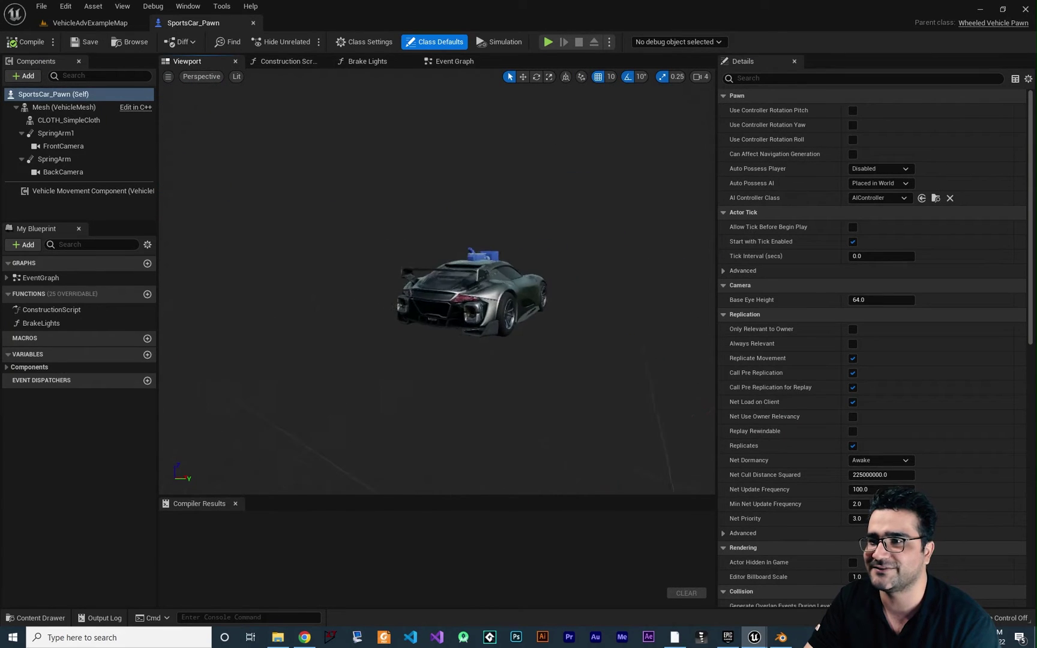
{"action": "middle_click_drag", "start_coordinate": [384, 389], "coordinate": [308, 384]}
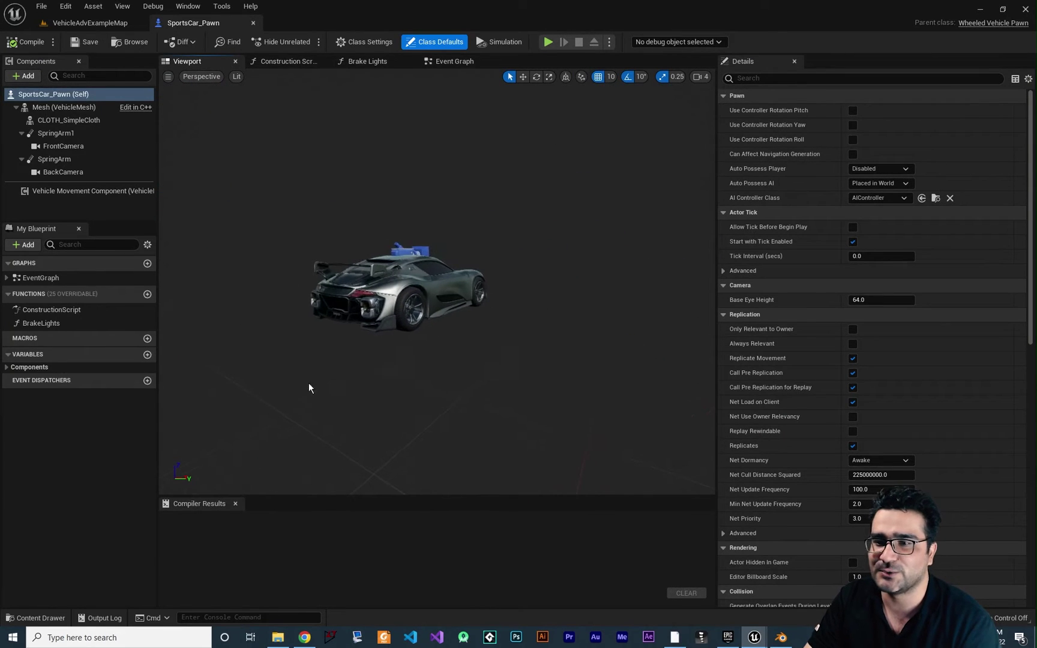
Add the simplecloth skeletal mesh from the Collections folder to the SportsCar_Pawn blueprint
{"action": "left_click", "coordinate": [42, 618]}
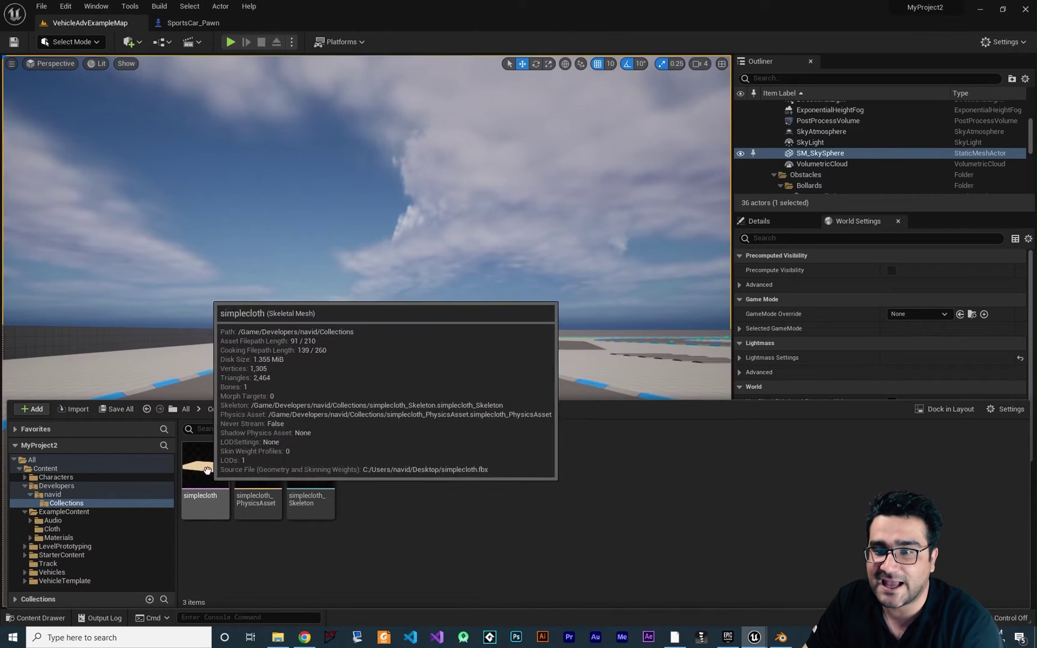
{"action": "left_click", "coordinate": [190, 24]}
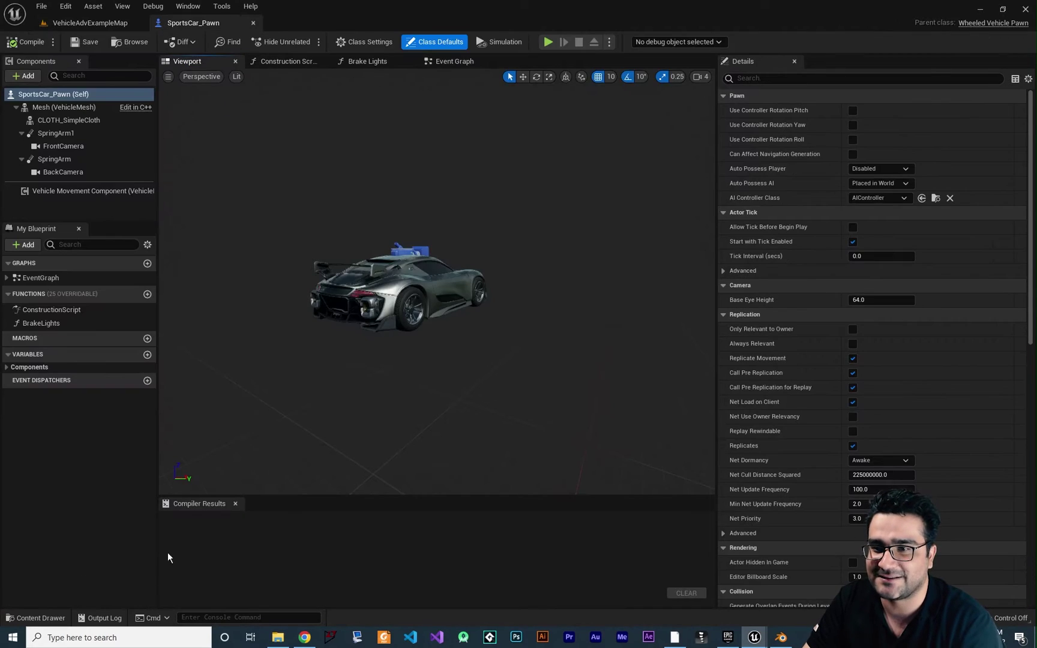
{"action": "left_click", "coordinate": [42, 618]}
{"action": "left_click_drag", "start_coordinate": [205, 468], "coordinate": [263, 311]}
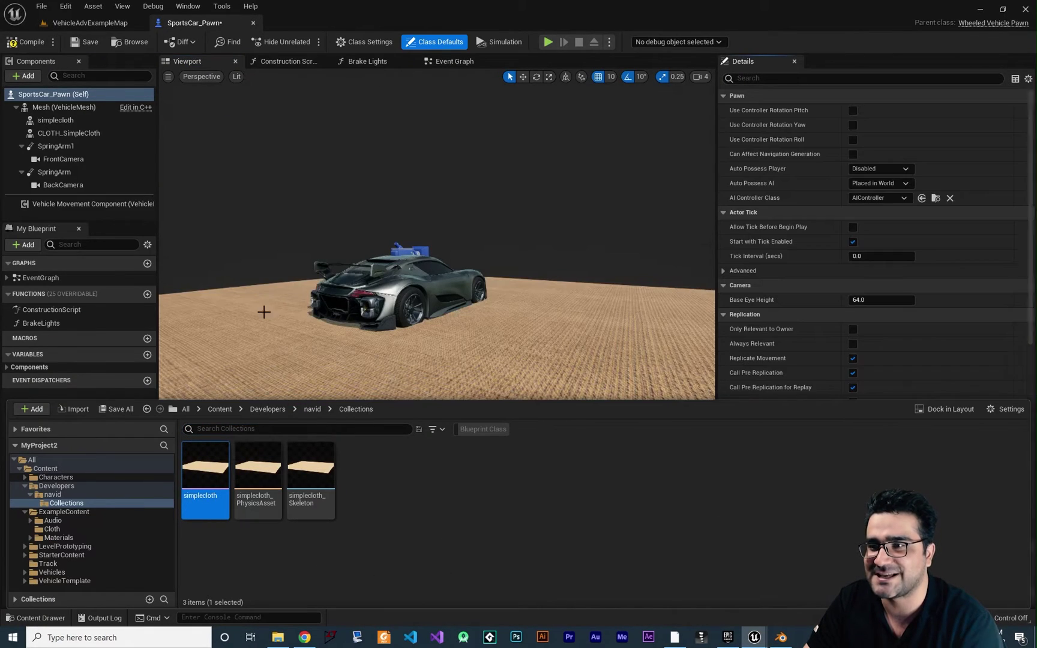
Select the simplecloth component and scale it to 0.25 along Y
{"action": "left_click_drag", "start_coordinate": [513, 343], "coordinate": [504, 456]}
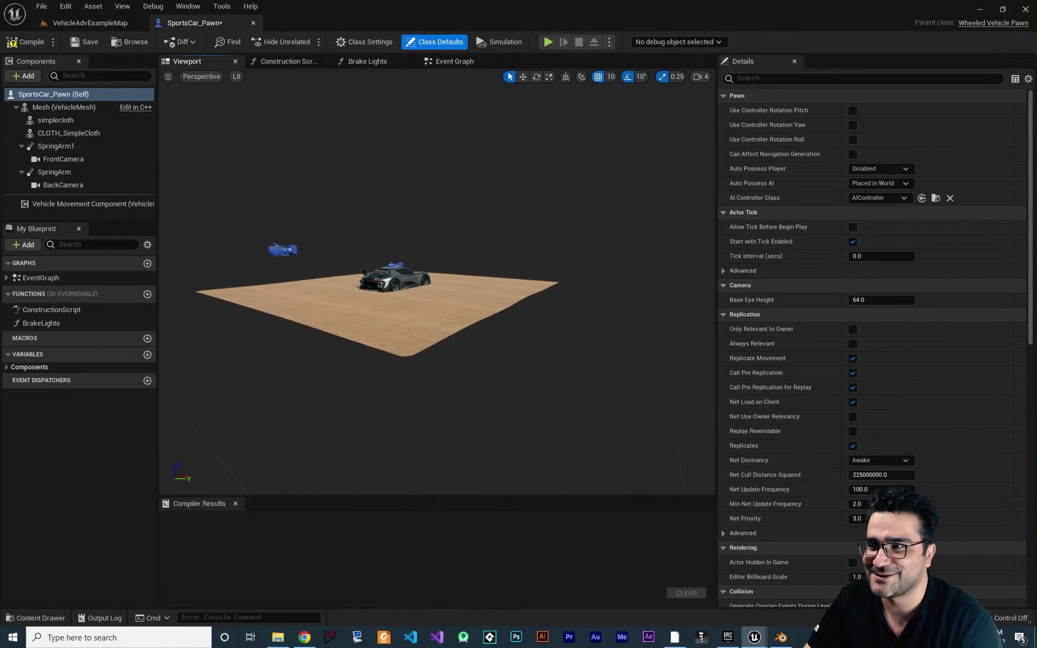
{"action": "left_click", "coordinate": [438, 344]}
{"action": "left_click", "coordinate": [549, 78]}
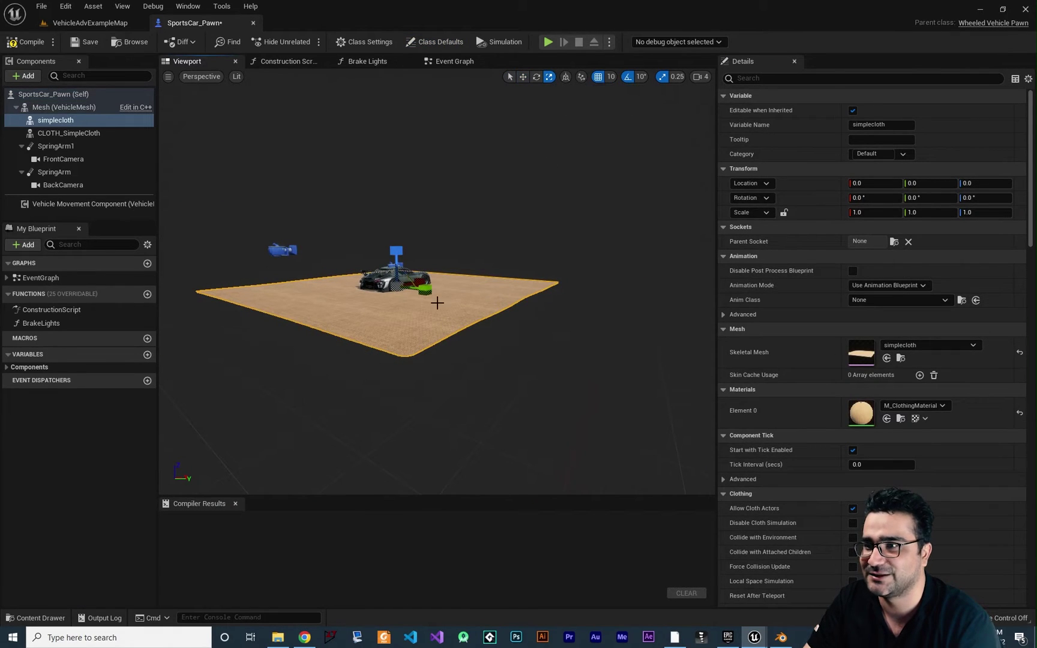
{"action": "left_click_drag", "start_coordinate": [429, 293], "coordinate": [404, 289]}
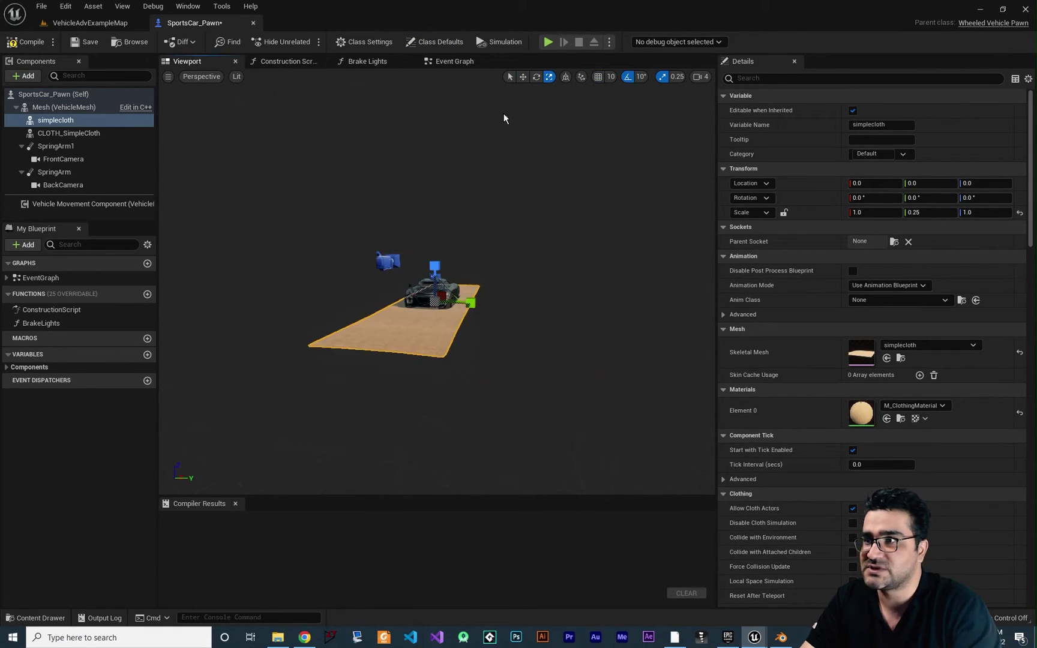
Move the cloth behind the car to about X -953, Z 103, and scale it to 0.25 along X
{"action": "left_click", "coordinate": [523, 77]}
{"action": "left_click_drag", "start_coordinate": [529, 276], "coordinate": [264, 243]}
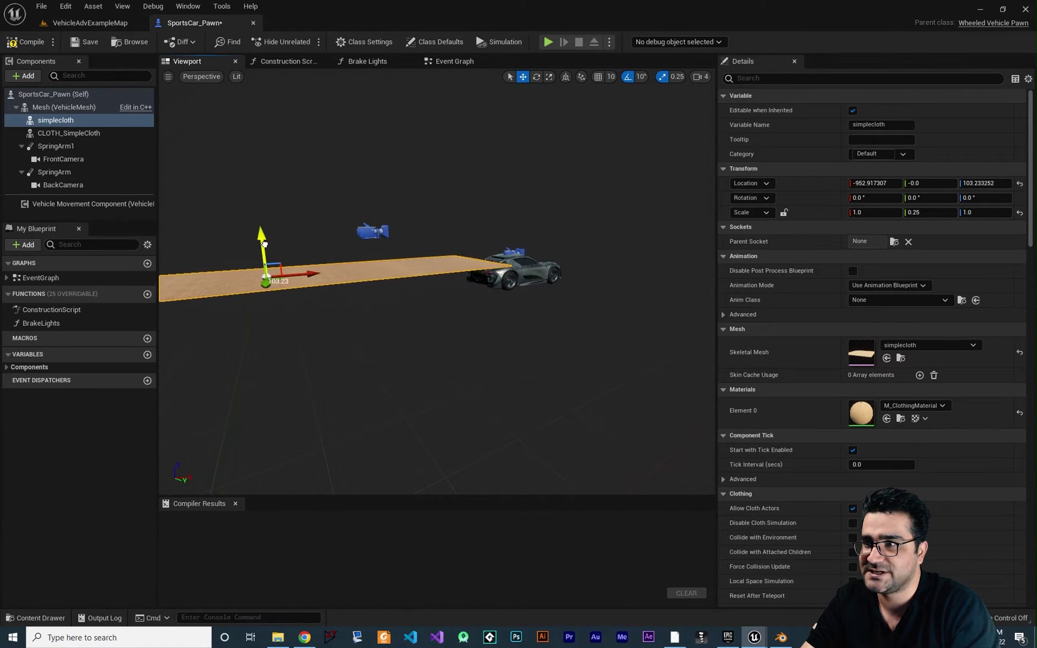
{"action": "mouse_move", "coordinate": [453, 320]}
{"action": "right_mouse_down"}
{"action": "mouse_move", "coordinate": [420, 318]}
{"action": "mouse_move", "coordinate": [456, 327]}
{"action": "mouse_move", "coordinate": [420, 326]}
{"action": "mouse_move", "coordinate": [441, 324]}
{"action": "right_mouse_up"}
{"action": "key", "text": "r"}
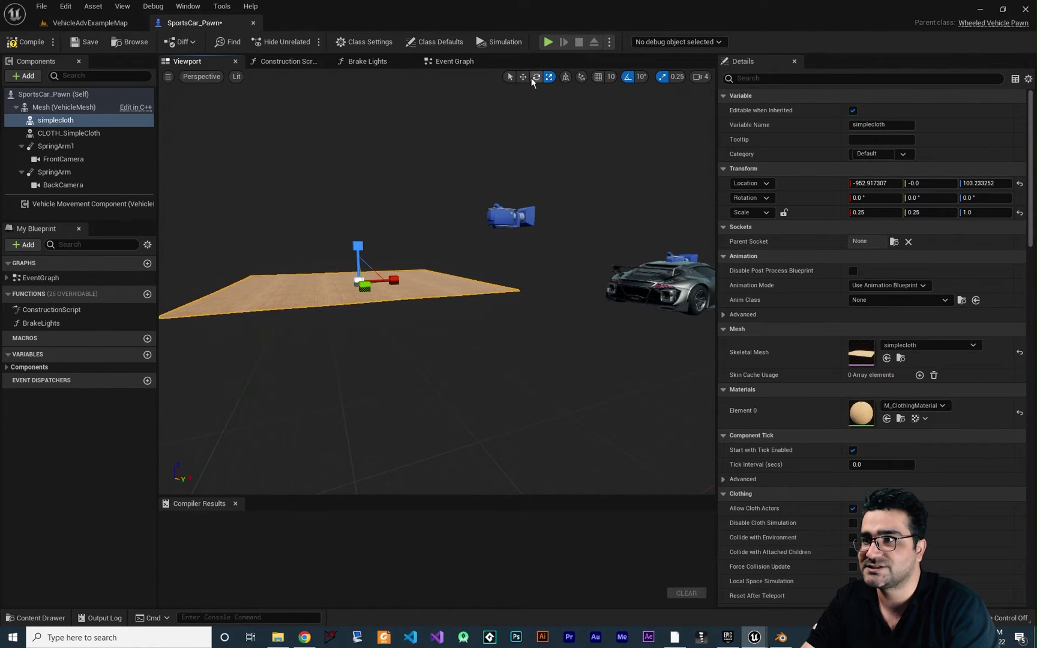
Move the cloth forward against the car's rear at about X -373 and test it briefly in play mode
{"action": "left_click_drag", "start_coordinate": [390, 280], "coordinate": [540, 277]}
{"action": "mouse_move", "coordinate": [395, 380]}
{"action": "right_mouse_down"}
{"action": "mouse_move", "coordinate": [450, 366]}
{"action": "mouse_move", "coordinate": [528, 375]}
{"action": "mouse_move", "coordinate": [395, 380]}
{"action": "right_mouse_up"}
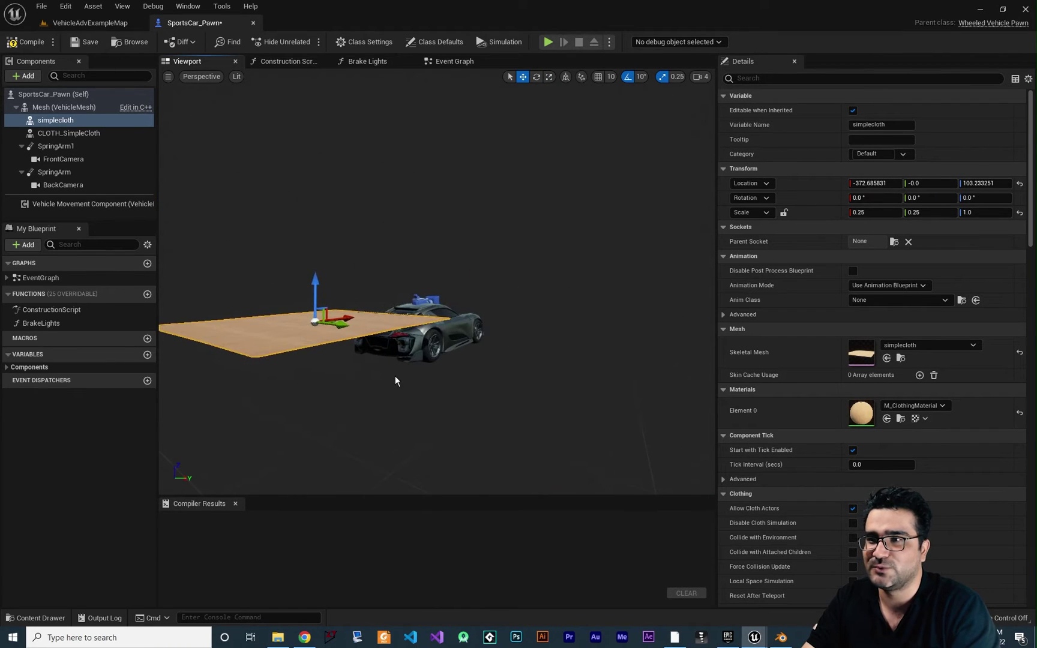
{"action": "left_click", "coordinate": [548, 42]}
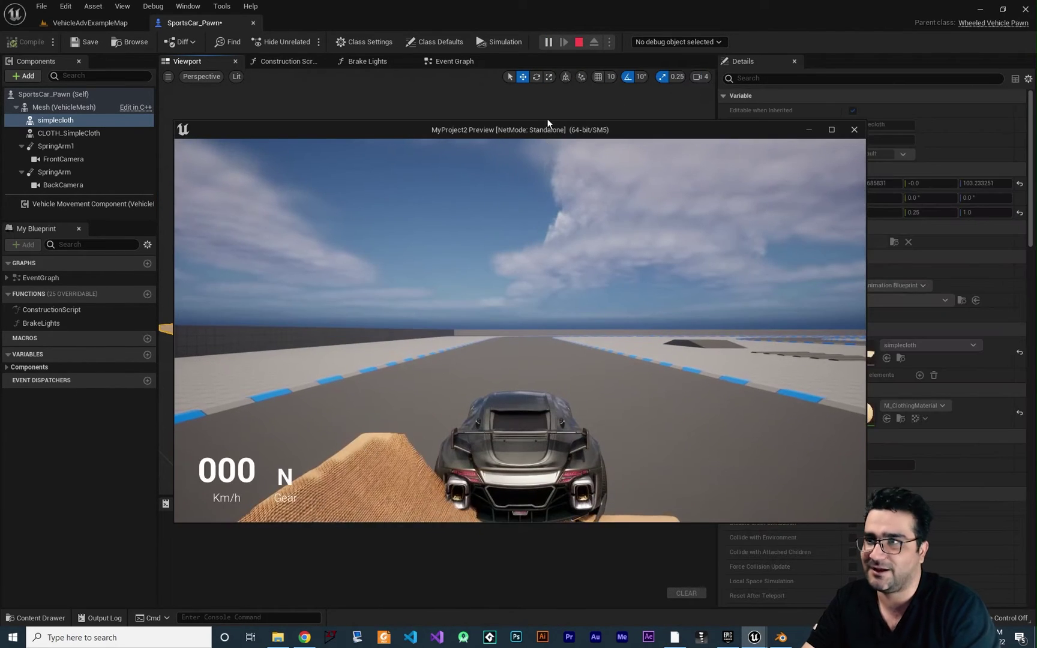
{"action": "left_click", "coordinate": [579, 43]}
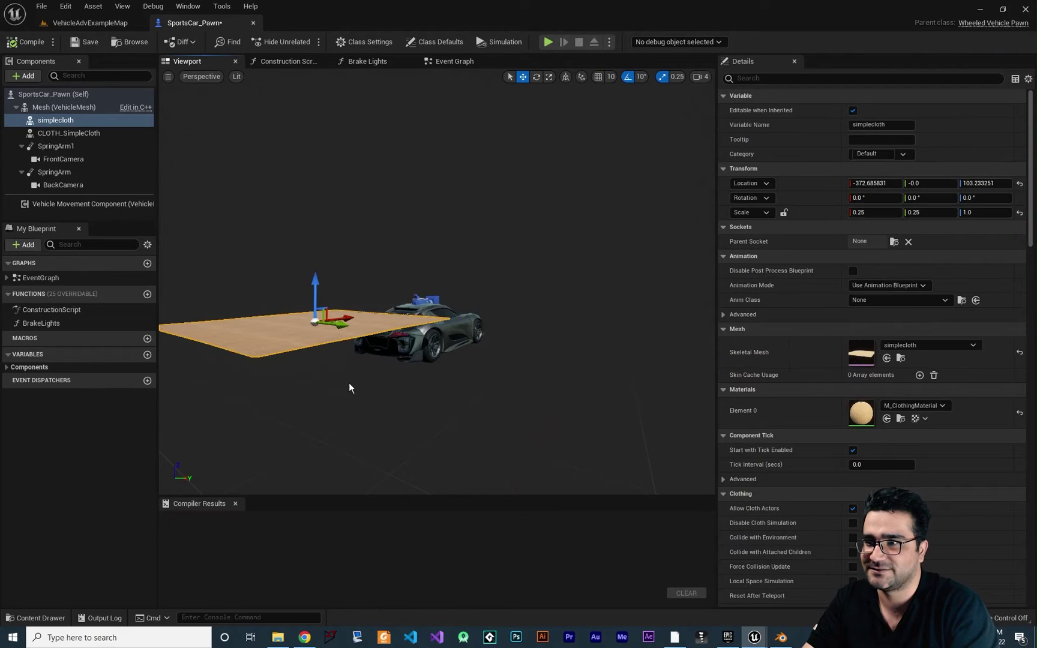
Rotate the simplecloth component about 90 degrees around Z
{"action": "left_click", "coordinate": [537, 77]}
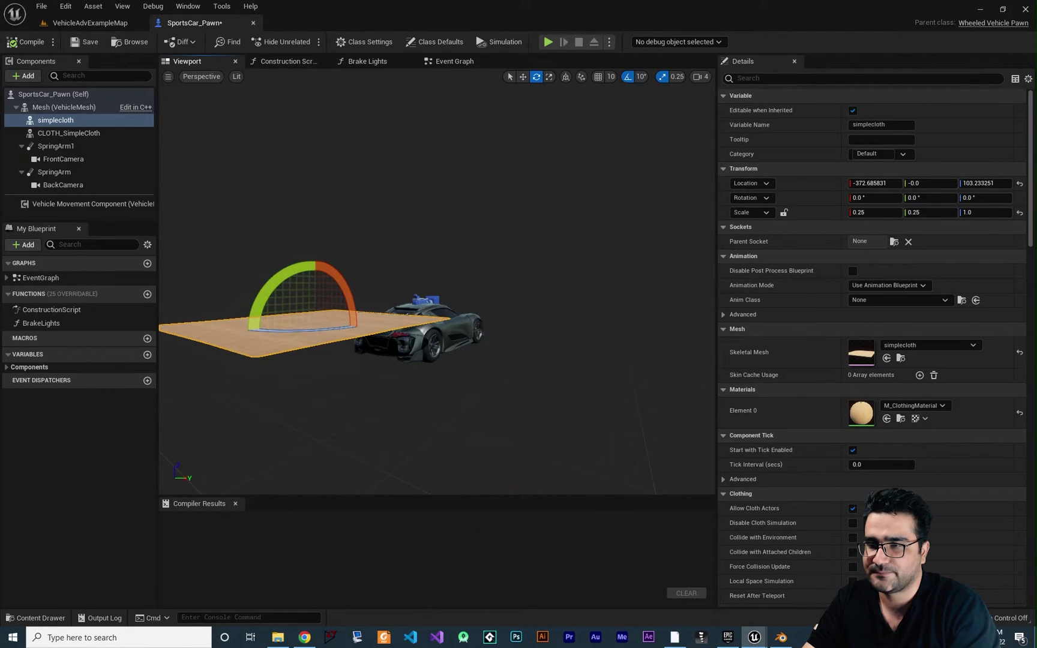
{"action": "right_click_drag", "start_coordinate": [420, 282], "coordinate": [338, 314]}
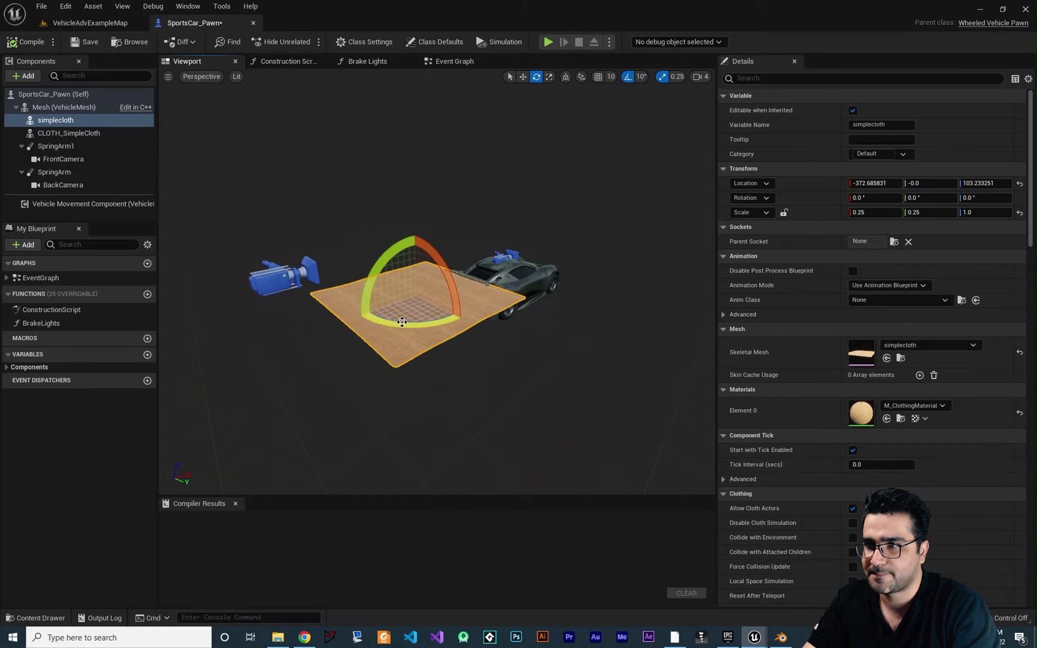
{"action": "left_click_drag", "start_coordinate": [402, 322], "coordinate": [501, 312]}
Test-drive the car to examine how the rotated cloth behaves behind it, and end the play session
{"action": "left_click", "coordinate": [548, 42]}
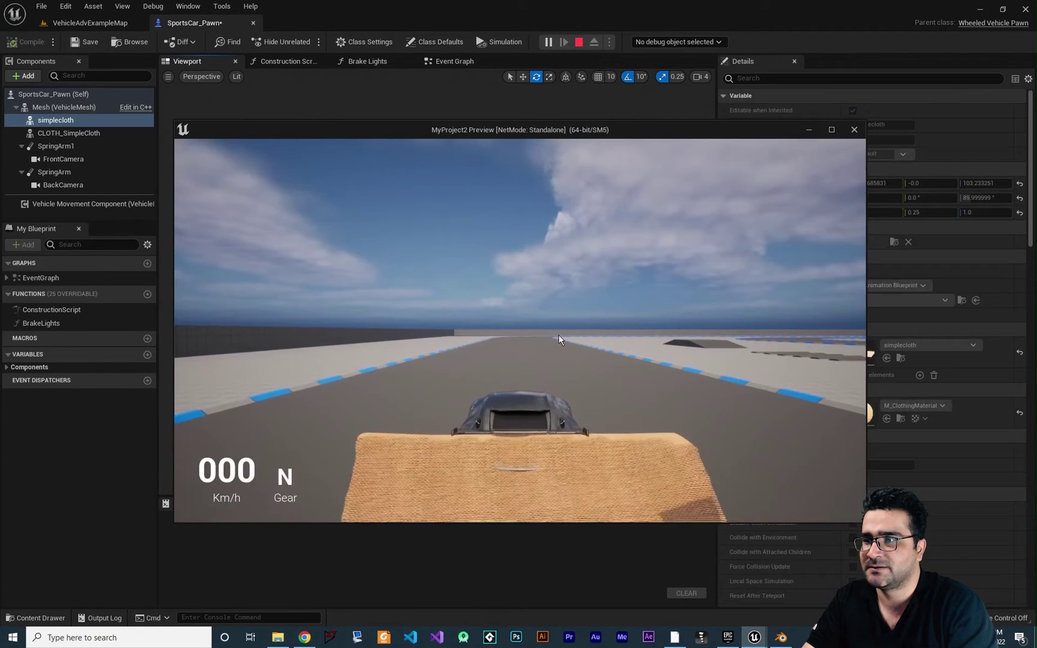
{"action": "left_click", "coordinate": [606, 410]}
{"action": "key", "text": "w"}
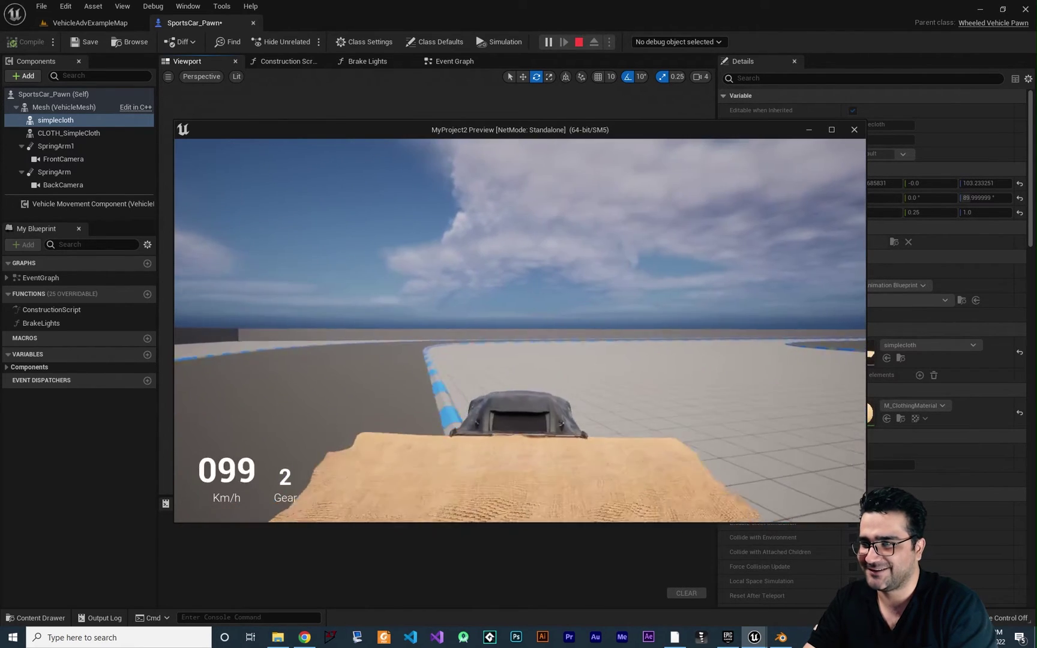
{"action": "key", "text": "Escape"}
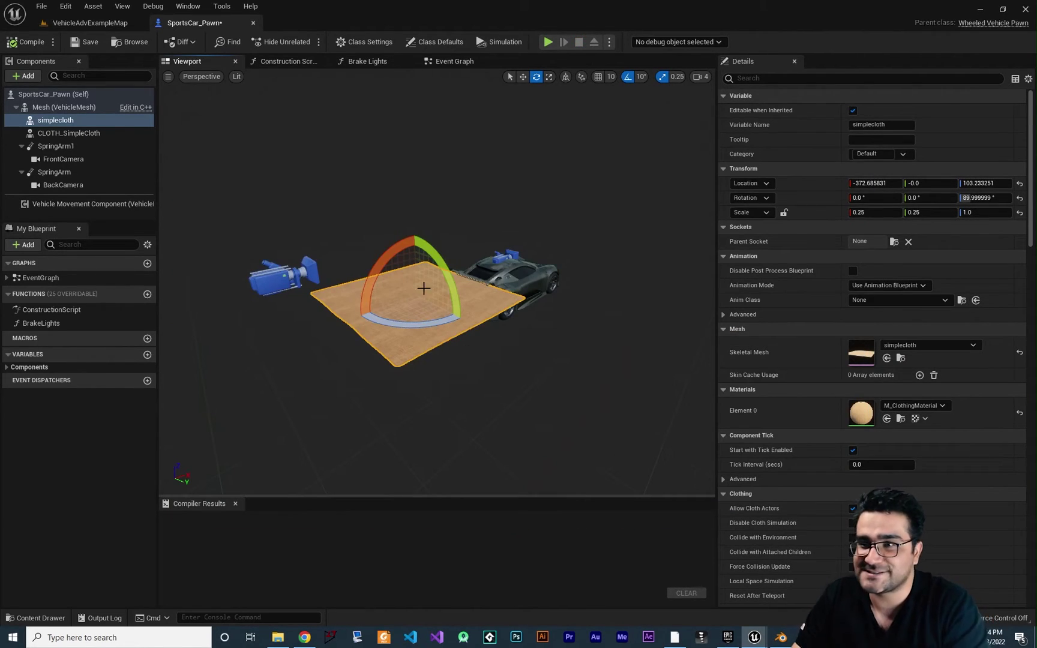
Move the BackCamera back and up to about X -653, Z 176, and tilt it to -10 degrees around Y
{"action": "left_click", "coordinate": [277, 278]}
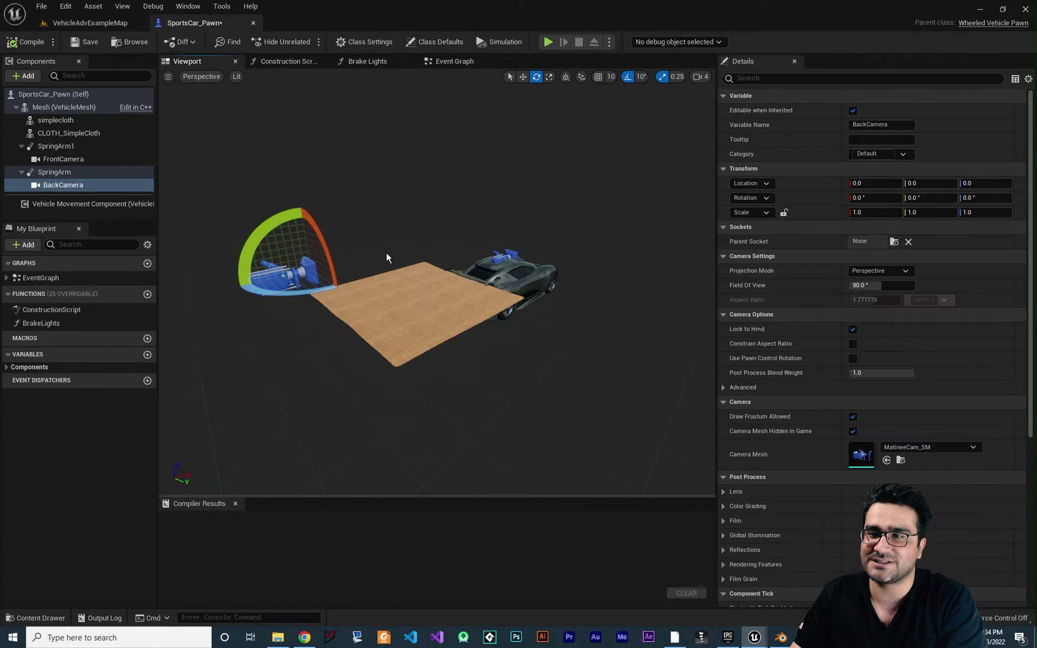
{"action": "left_click", "coordinate": [523, 76]}
{"action": "left_click_drag", "start_coordinate": [354, 267], "coordinate": [227, 296]}
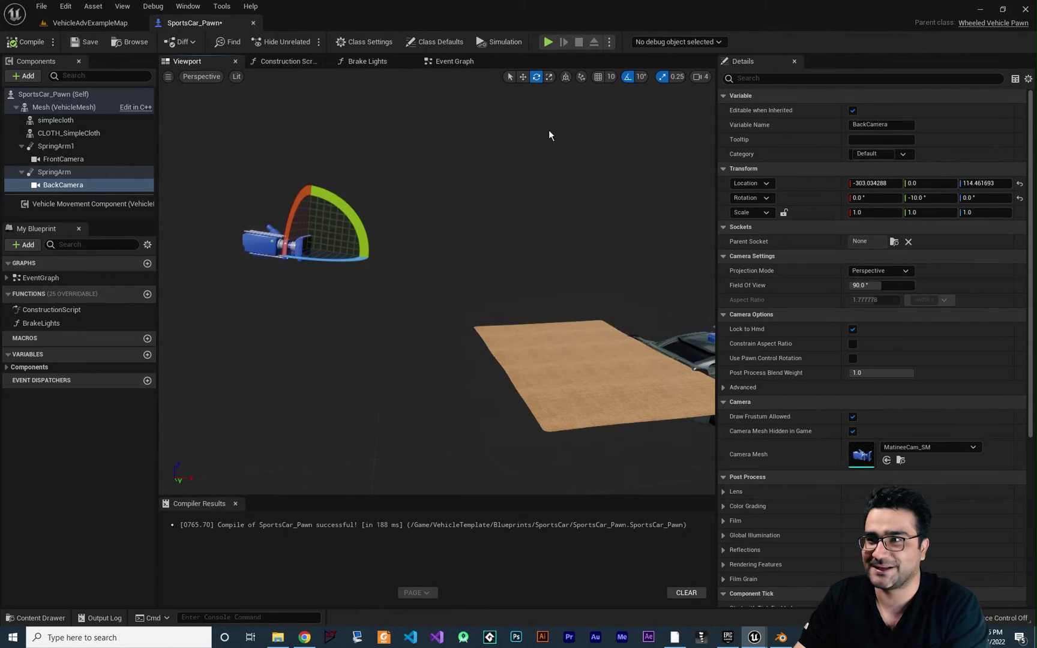
{"action": "key", "text": "w"}
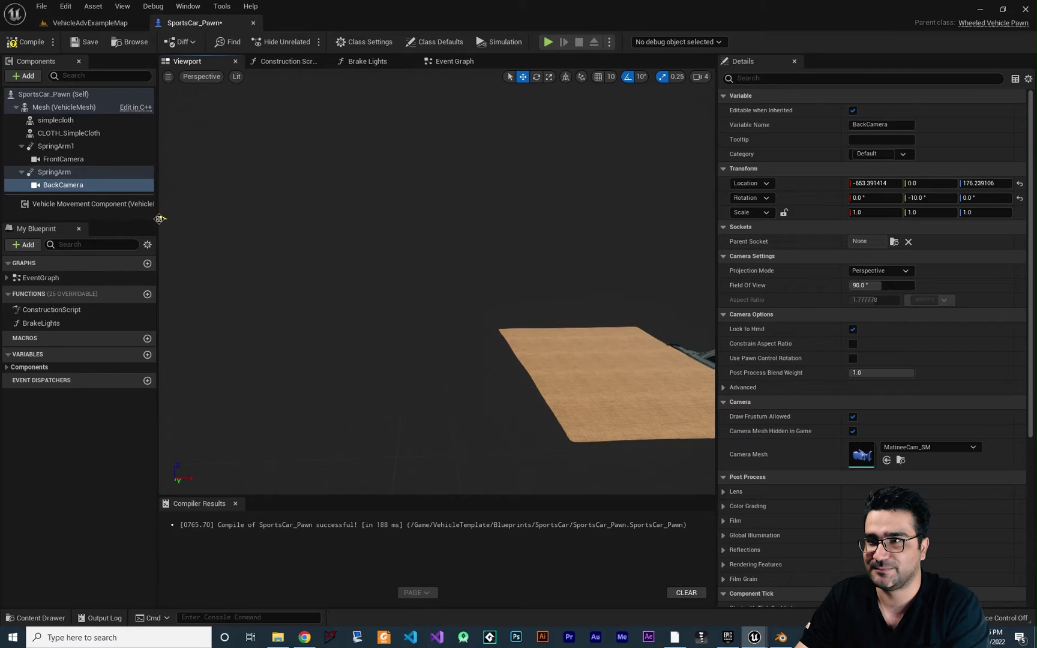
Test-drive the car in a preview window to examine how the cloth moves from the repositioned BackCamera
{"action": "left_click", "coordinate": [547, 41]}
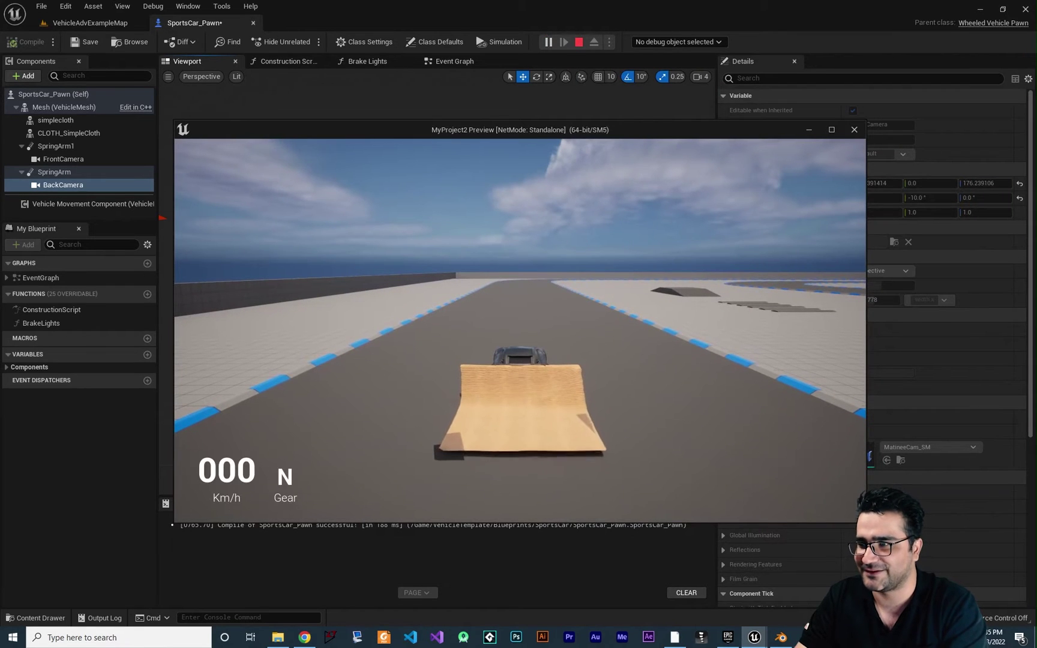
{"action": "key", "text": "w"}
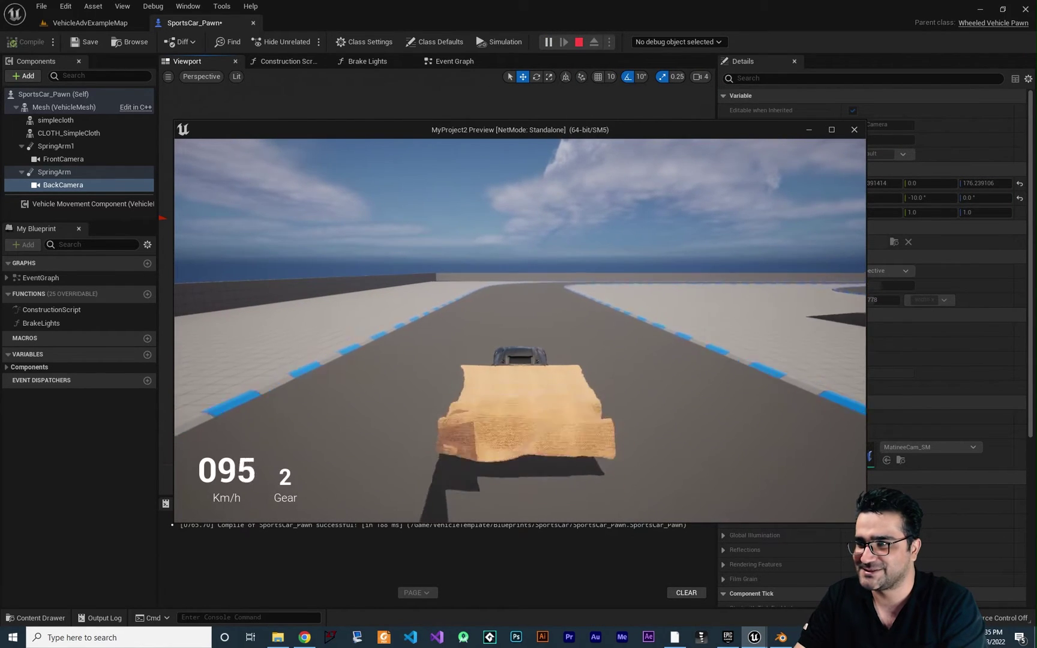
{"action": "key", "text": "d"}
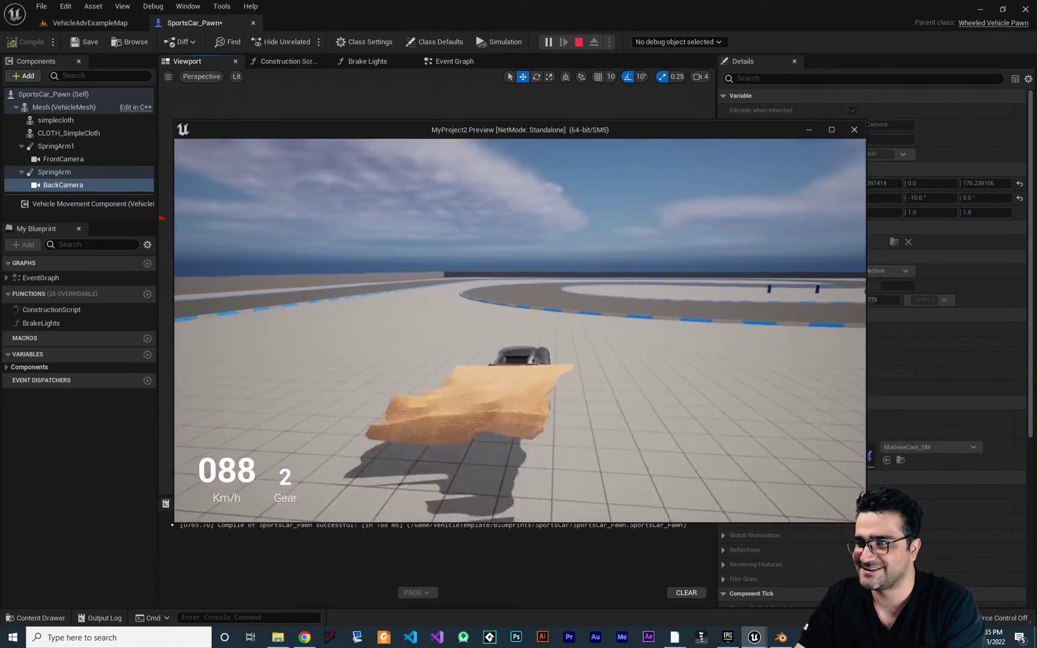
{"action": "key", "text": "a"}
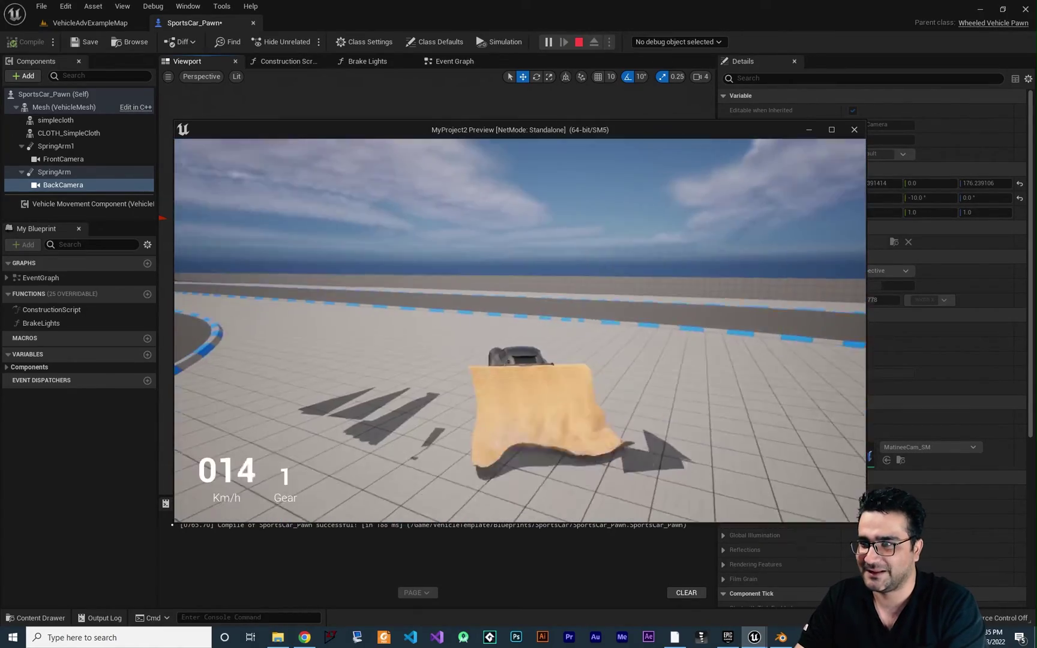
{"action": "key", "text": "w"}
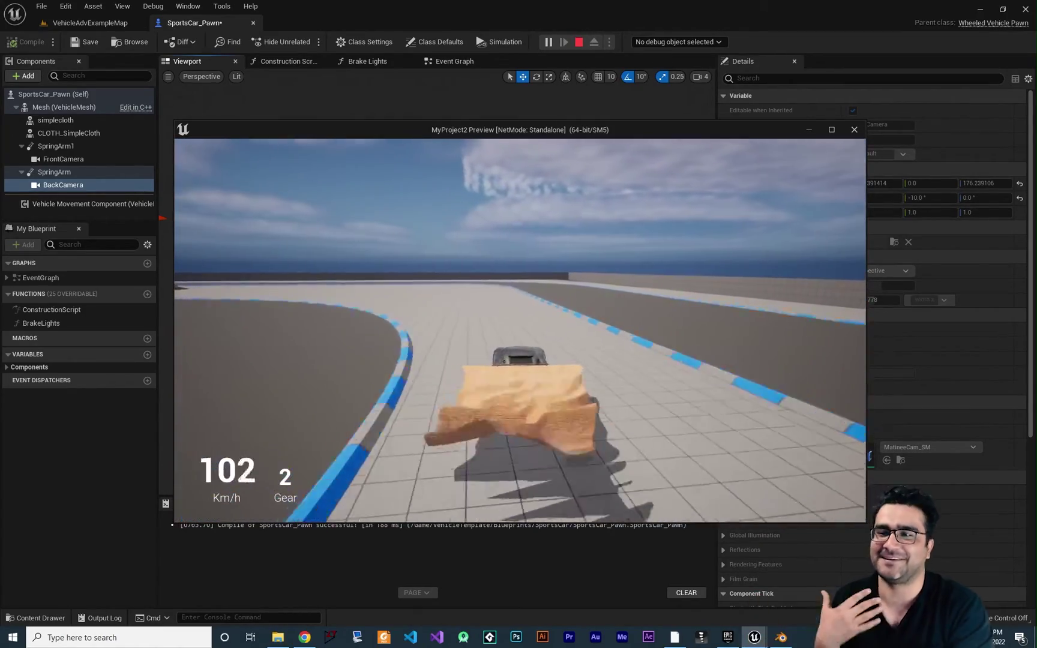
{"action": "key", "text": "w"}
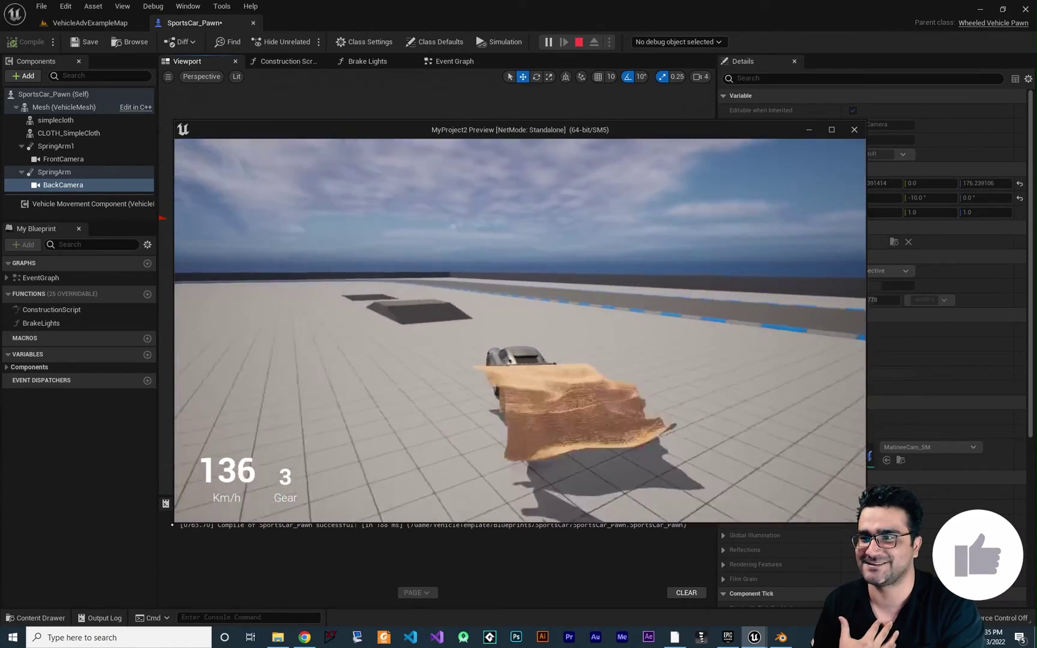
{"action": "key", "text": "d"}
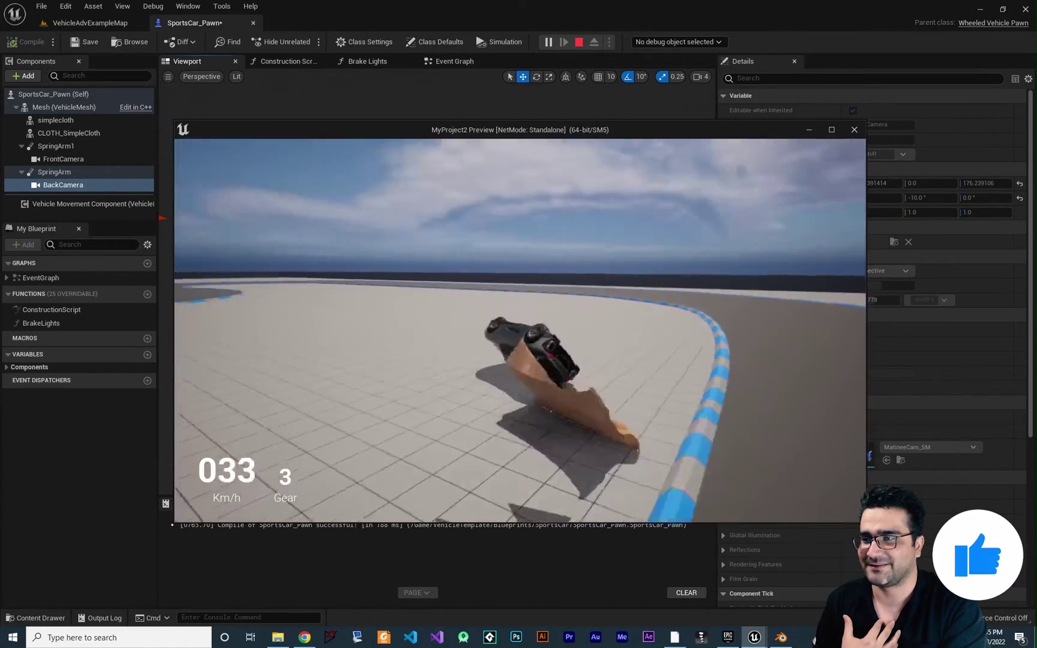
{"action": "key", "text": "w"}
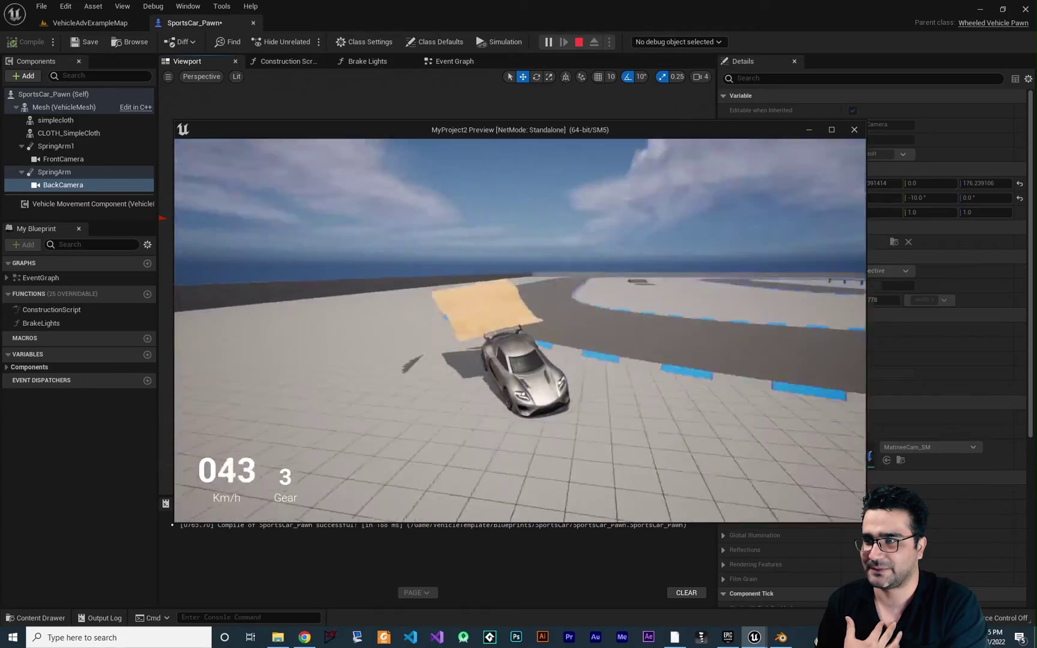
{"action": "key", "text": "w"}
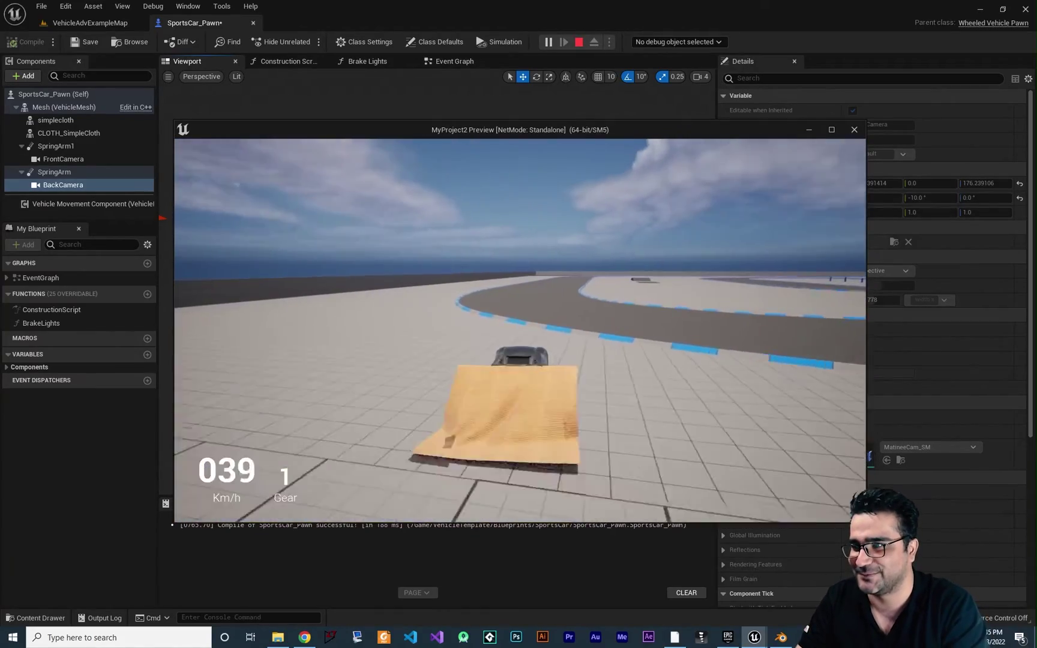
{"action": "key", "text": "w"}
{"action": "key", "text": "a"}
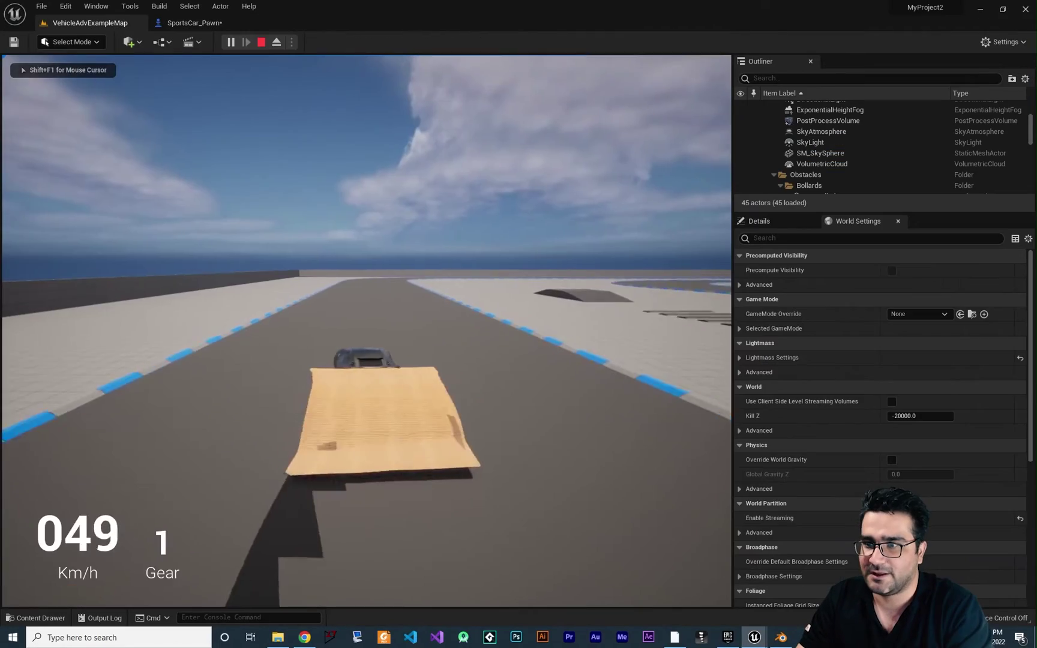
Drive the car around the VehicleAdvExampleMap track to watch the cloth trail behind it, and end the play session
{"action": "key", "text": "w"}
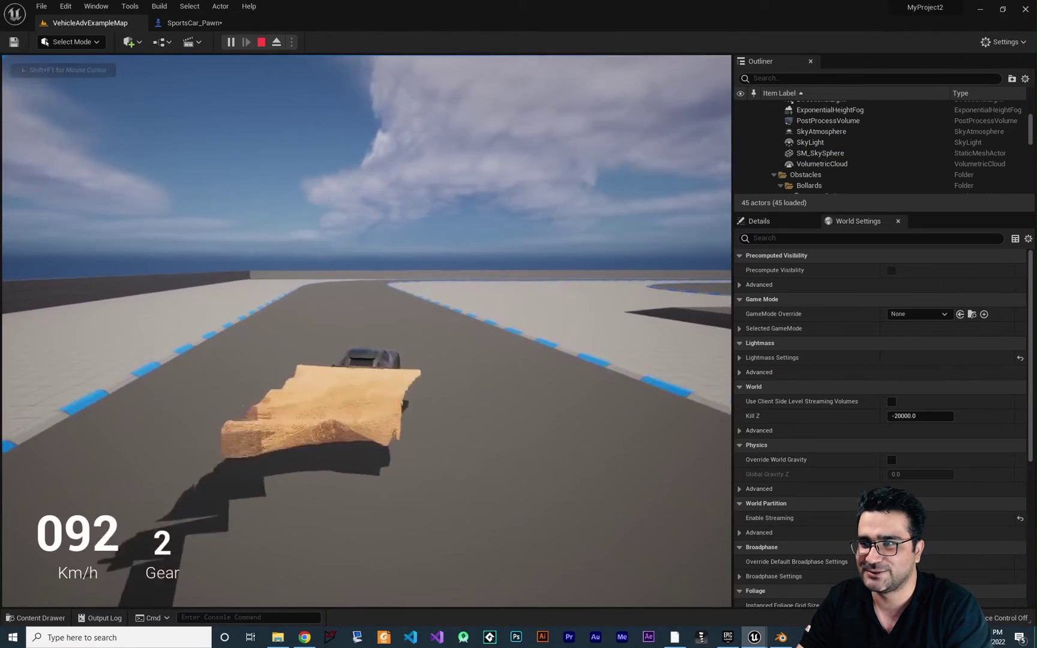
{"action": "key", "text": "w"}
{"action": "key", "text": "d"}
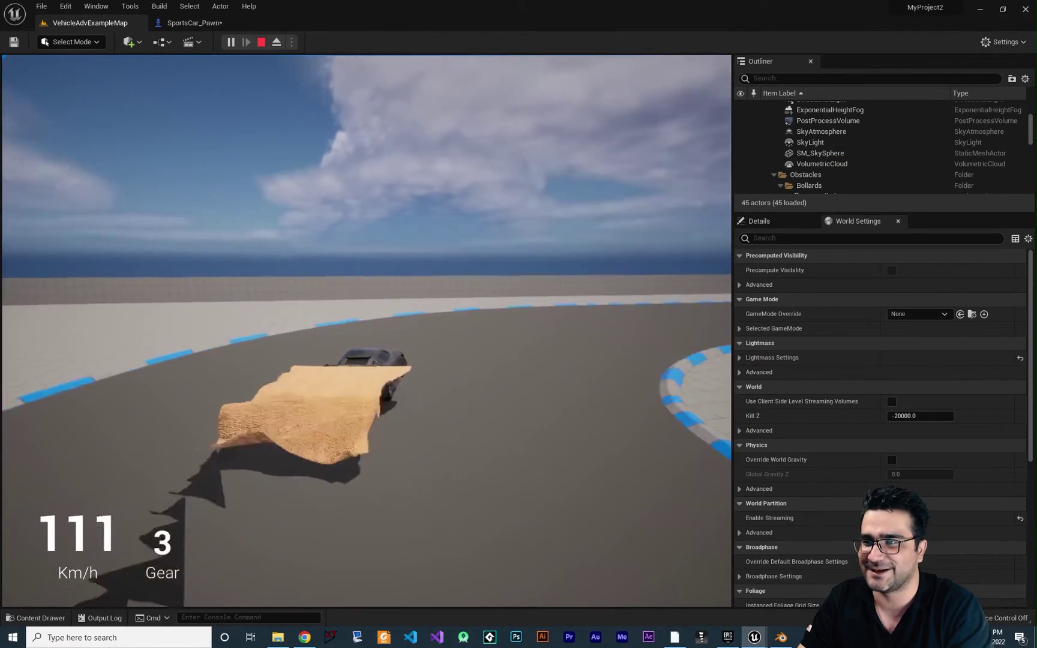
{"action": "key", "text": "s"}
{"action": "key", "text": "w"}
{"action": "key", "text": "Escape"}
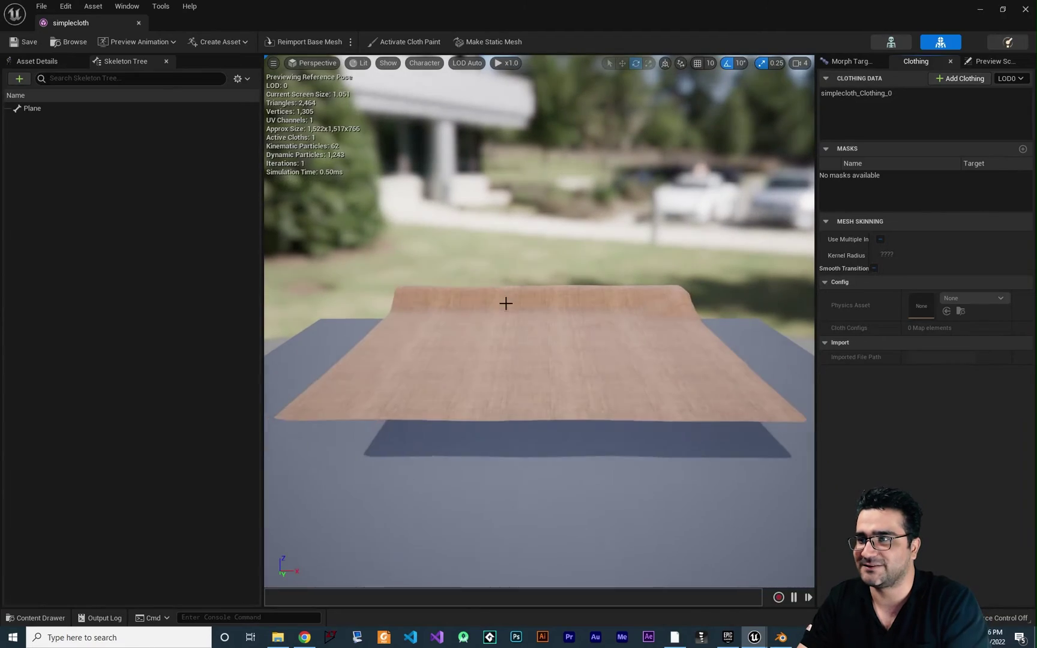
Repaint simplecloth's Max Distance mask so that only a small patch in the middle of the attachment edge stays pinned
{"action": "left_click", "coordinate": [406, 42]}
{"action": "mouse_move", "coordinate": [439, 289]}
{"action": "right_mouse_down"}
{"action": "mouse_move", "coordinate": [408, 288]}
{"action": "mouse_move", "coordinate": [437, 333]}
{"action": "right_mouse_up"}
{"action": "left_click", "coordinate": [840, 94]}
{"action": "key", "text": "w"}
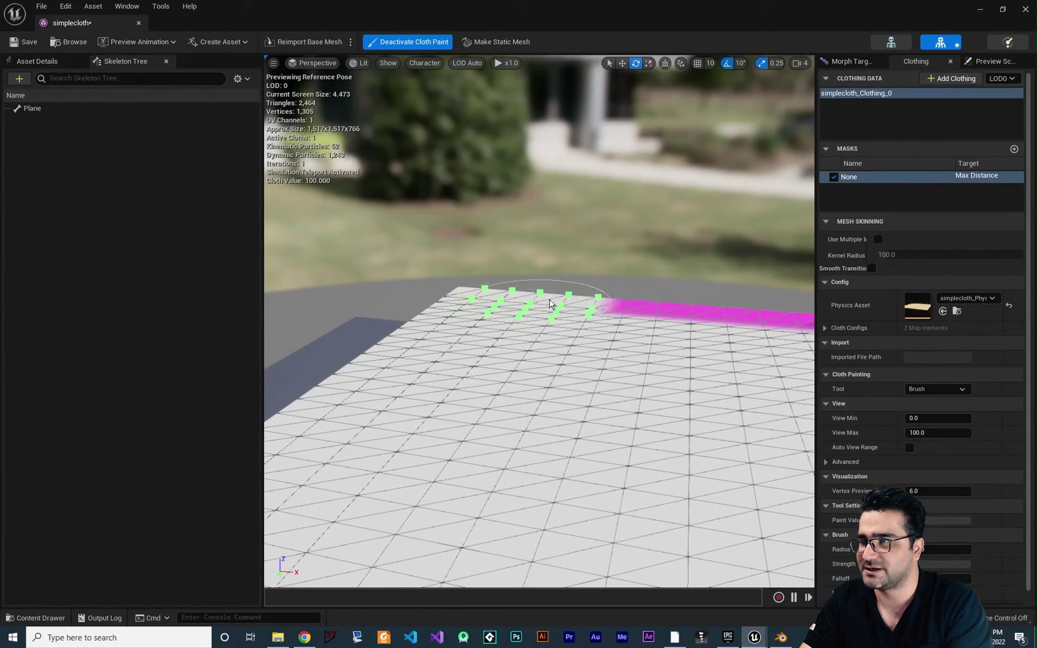
{"action": "key", "text": "d"}
{"action": "right_click_drag", "start_coordinate": [623, 308], "coordinate": [613, 365]}
{"action": "key", "text": "s"}
{"action": "key", "text": "a"}
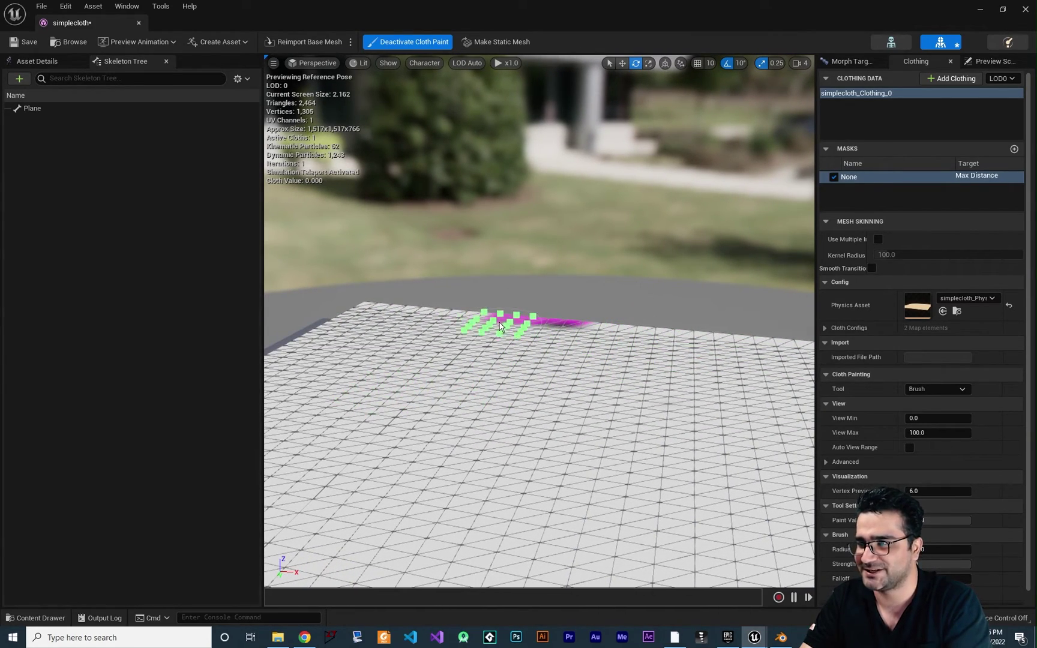
{"action": "right_click_drag", "start_coordinate": [625, 380], "coordinate": [624, 381]}
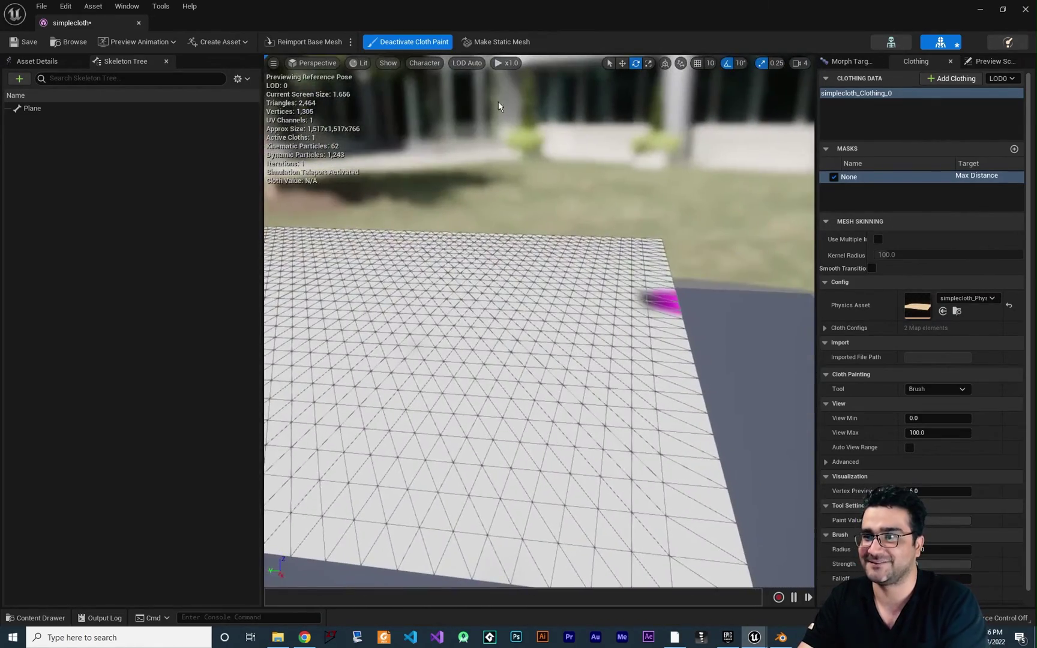
Finish cloth painting and save the simplecloth mesh, closing its editor
{"action": "left_click", "coordinate": [408, 42]}
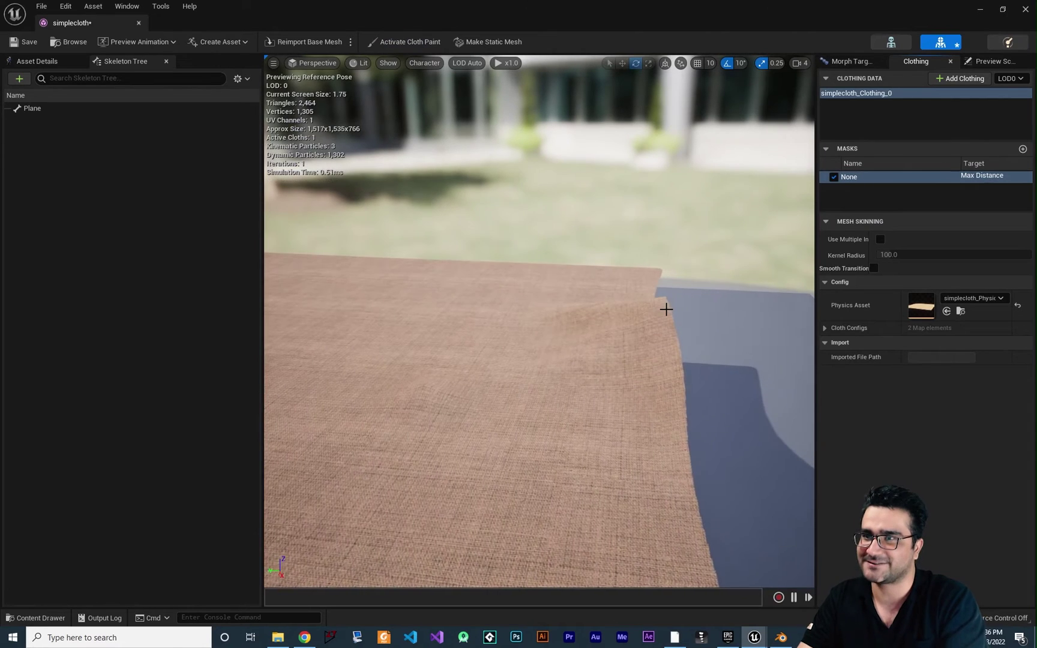
{"action": "left_click", "coordinate": [29, 42]}
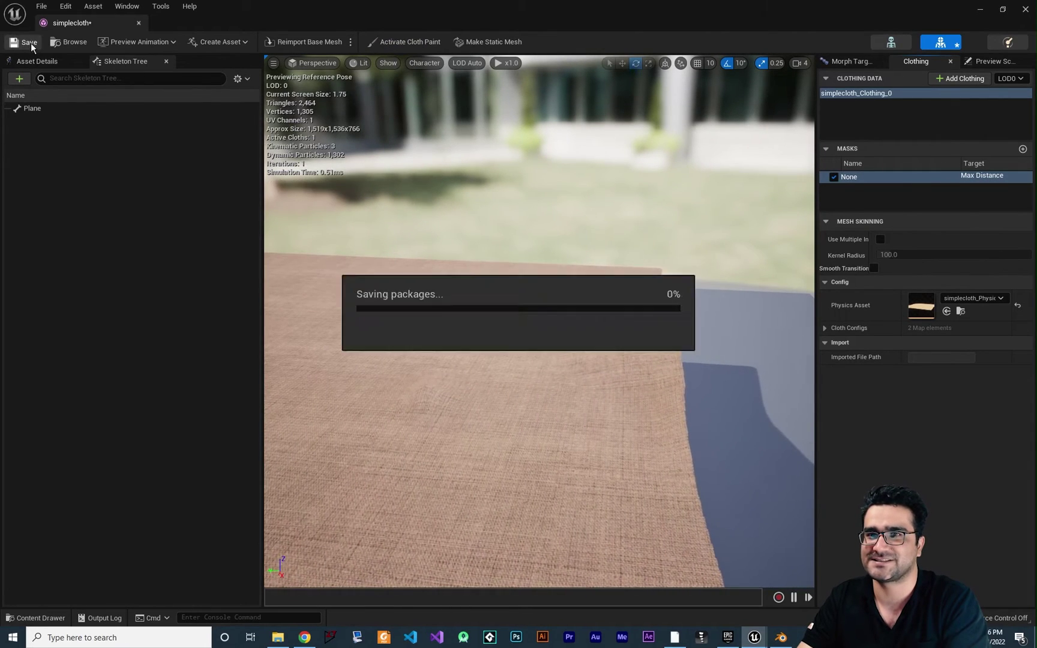
{"action": "left_click", "coordinate": [139, 23]}
Play the level and drive the car along the track to examine the cloth with its reduced pinned area, and end the session
{"action": "left_click", "coordinate": [231, 42]}
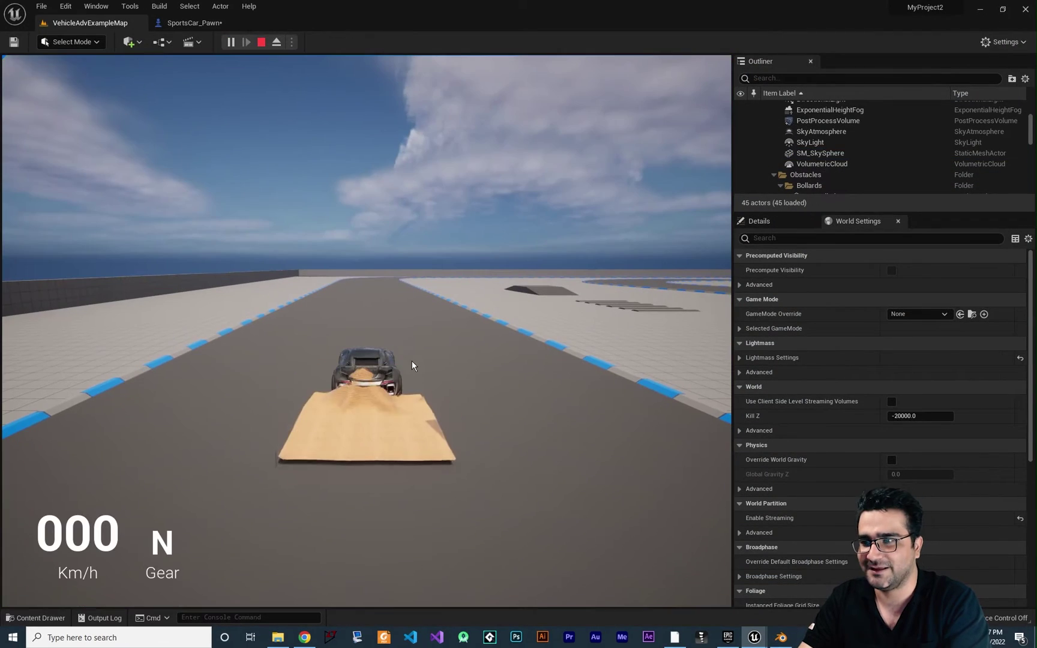
{"action": "key", "text": "w"}
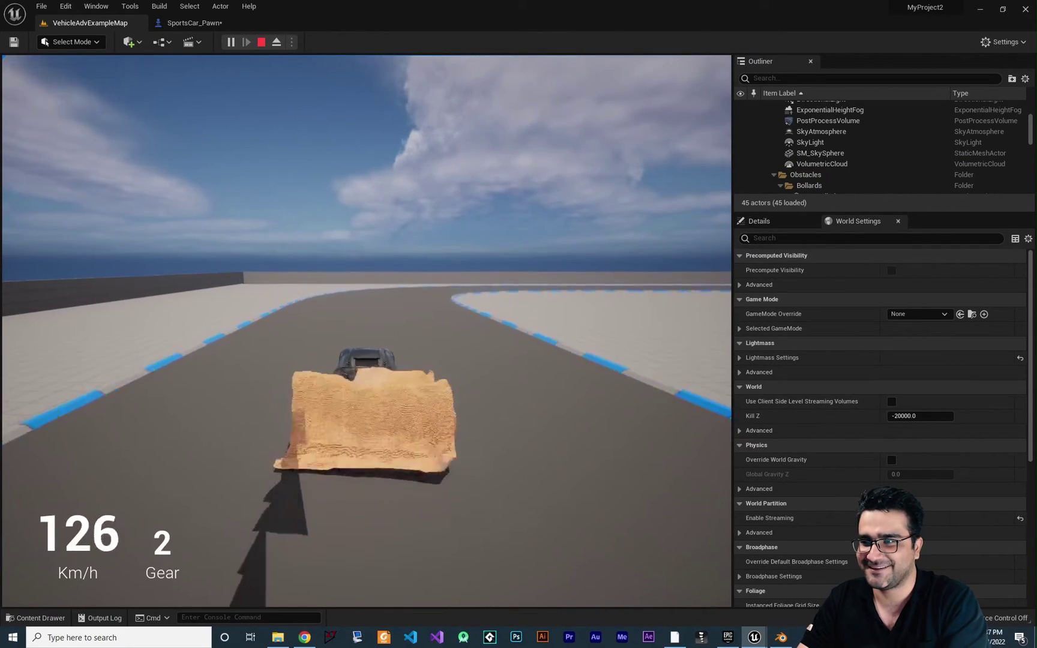
{"action": "key", "text": "d"}
{"action": "key", "text": "d"}
{"action": "key", "text": "w"}
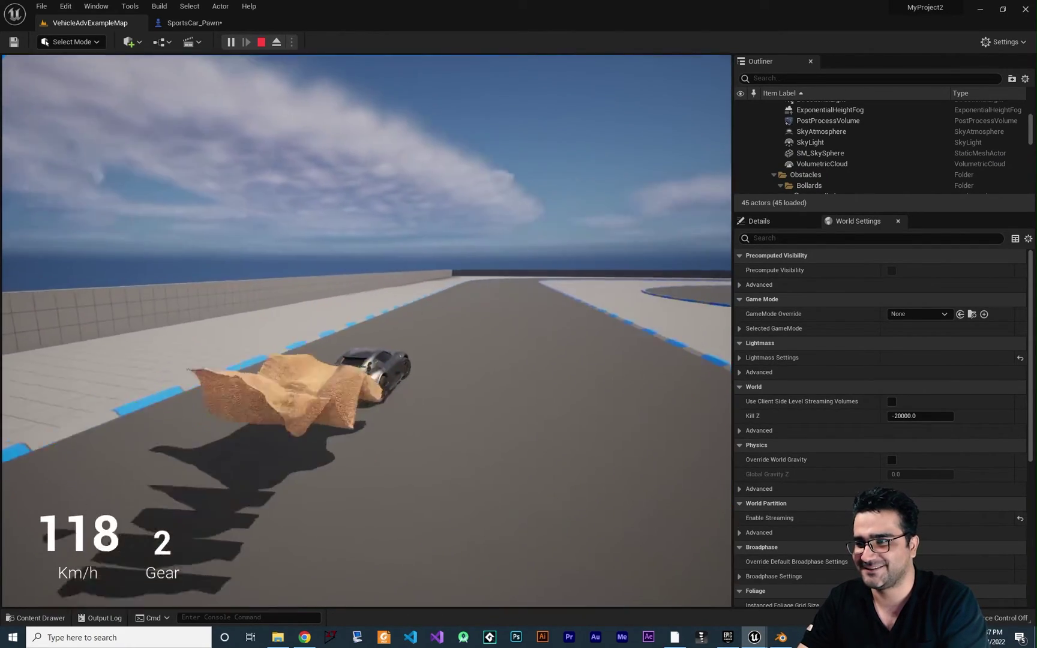
{"action": "key", "text": "d"}
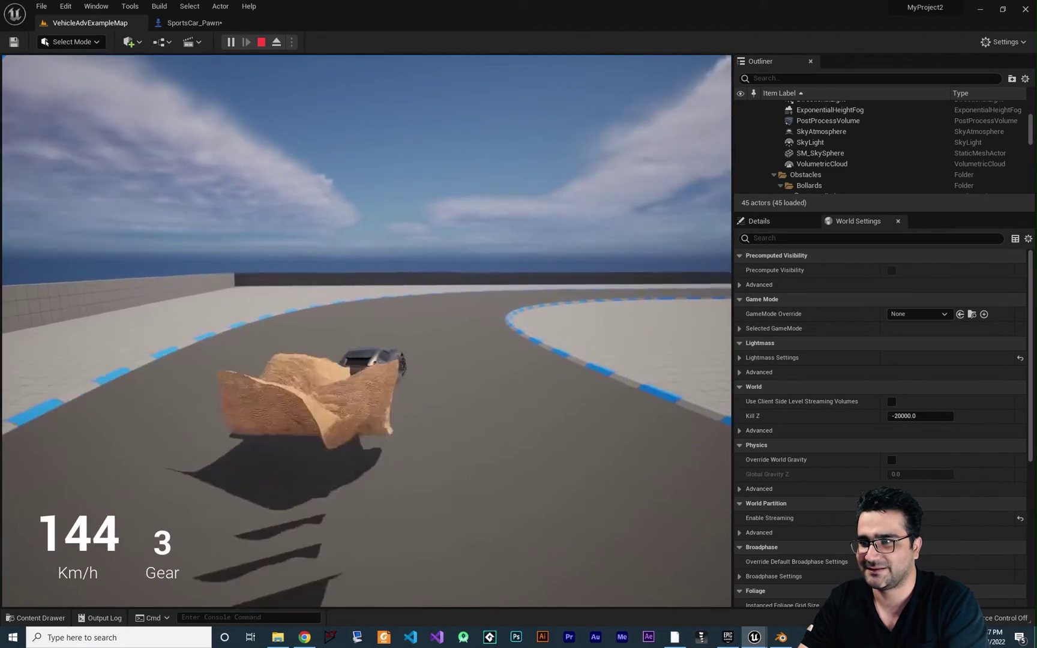
{"action": "key", "text": "w"}
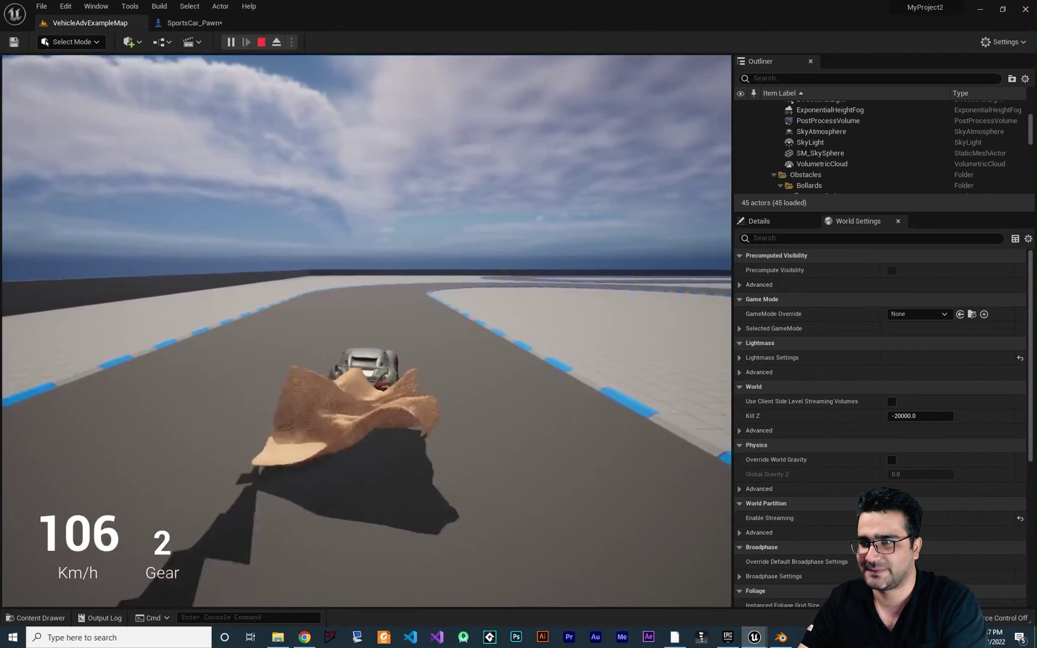
{"action": "key", "text": "s"}
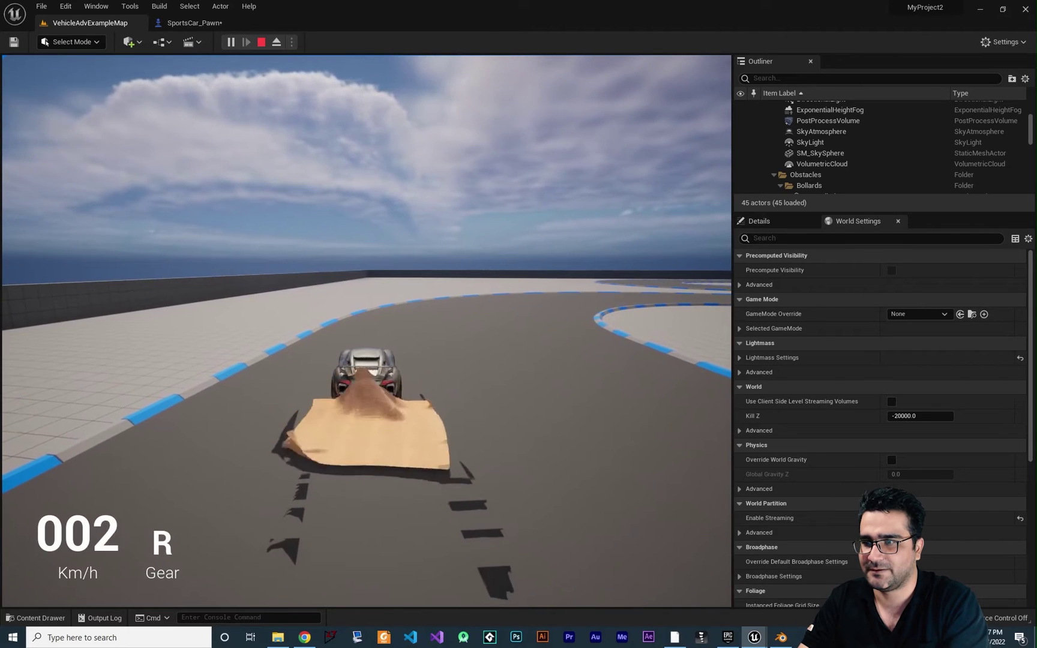
{"action": "key", "text": "Escape"}
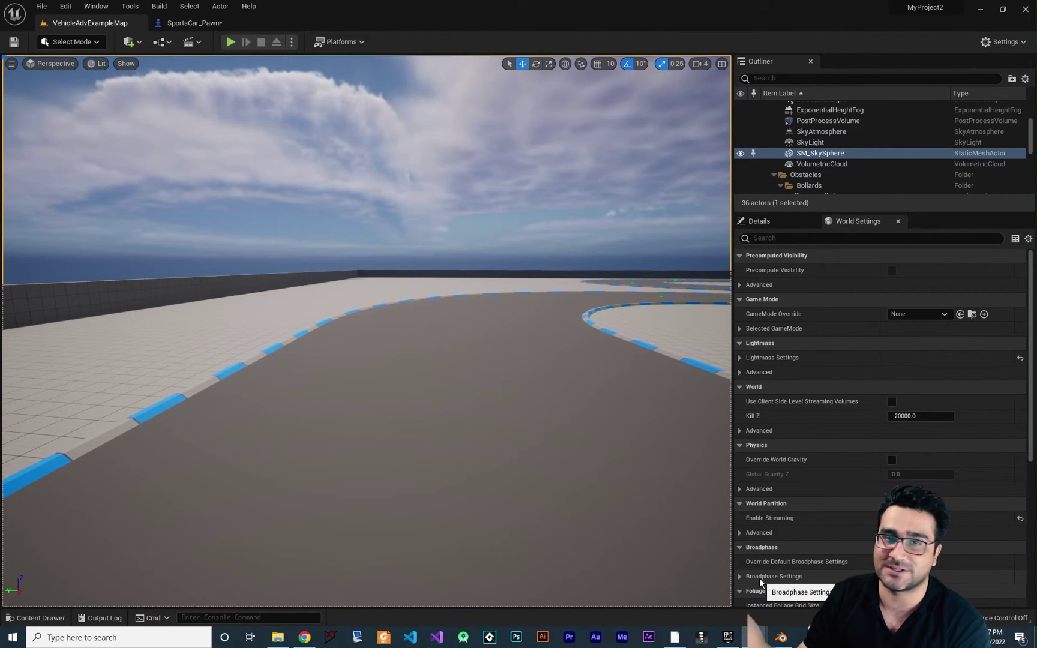
Switch to the ContentExamples project editor and dismiss the New Project dialog
{"action": "left_click", "coordinate": [754, 636]}
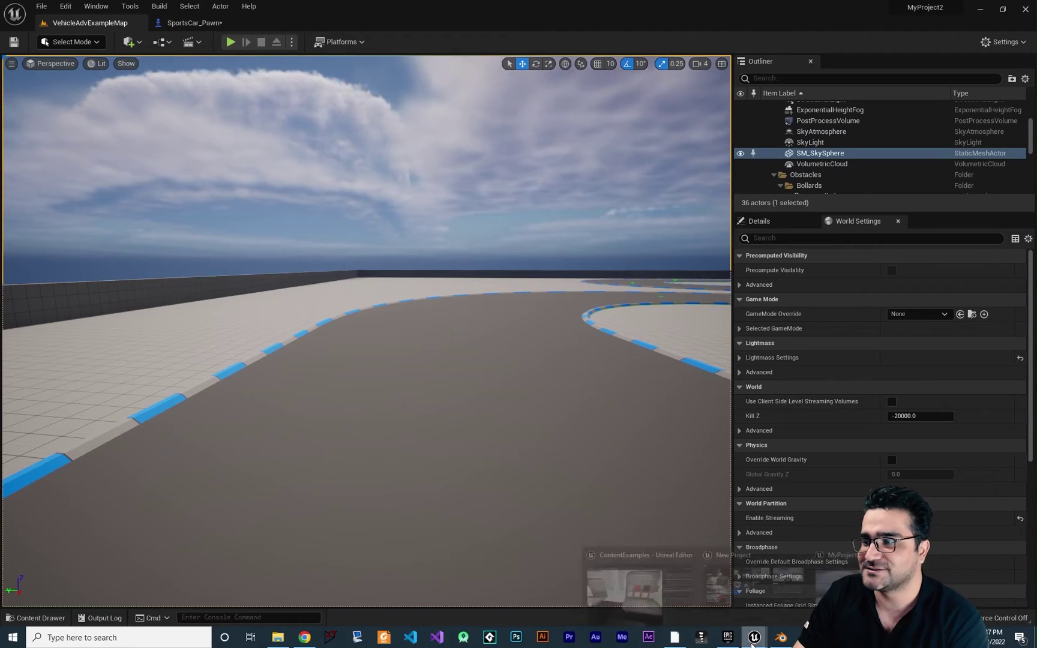
{"action": "left_click", "coordinate": [640, 583]}
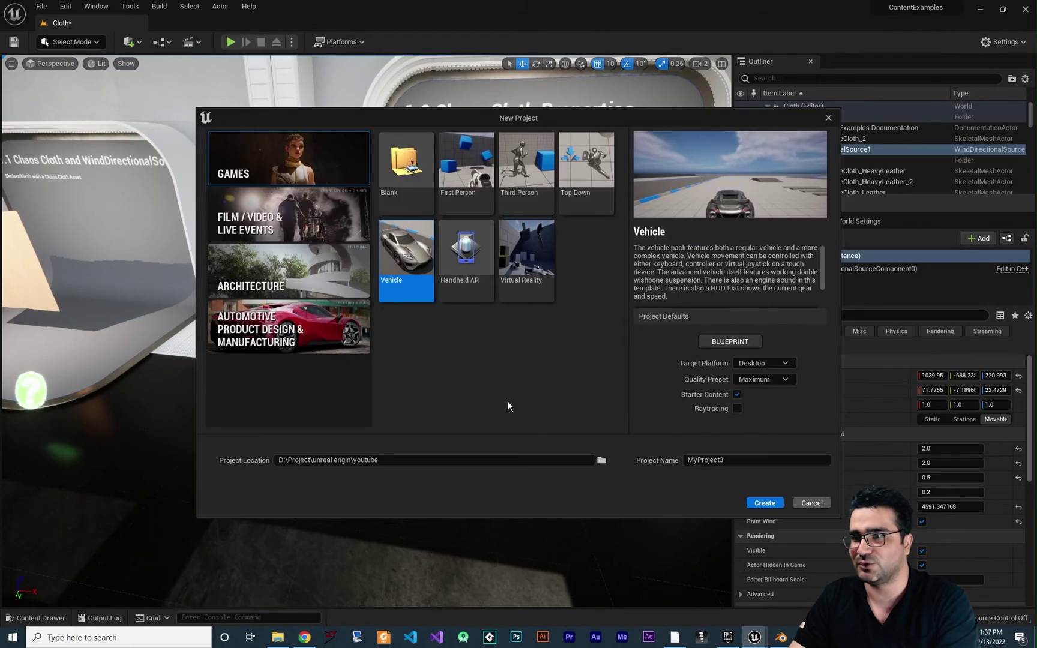
{"action": "key", "text": "Escape"}
Set the viewport camera speed to 5 and go to the 1.6 Playable Character with Cloth exhibit
{"action": "right_click_drag", "start_coordinate": [508, 407], "coordinate": [712, 368]}
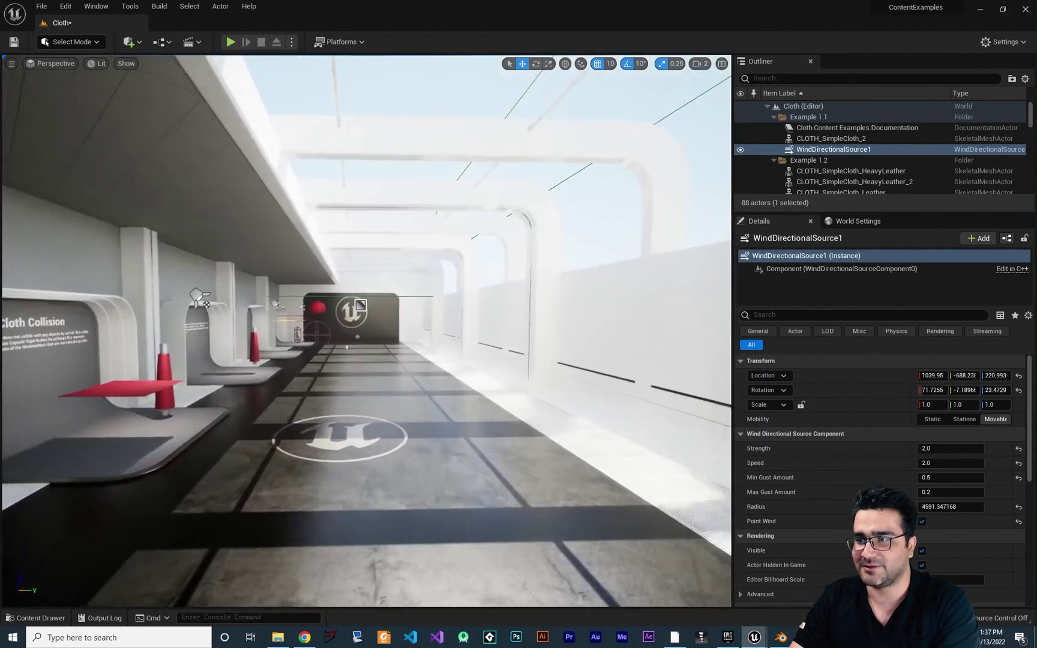
{"action": "right_click_drag", "start_coordinate": [402, 411], "coordinate": [400, 413]}
{"action": "left_click", "coordinate": [699, 63]}
{"action": "left_click", "coordinate": [745, 89]}
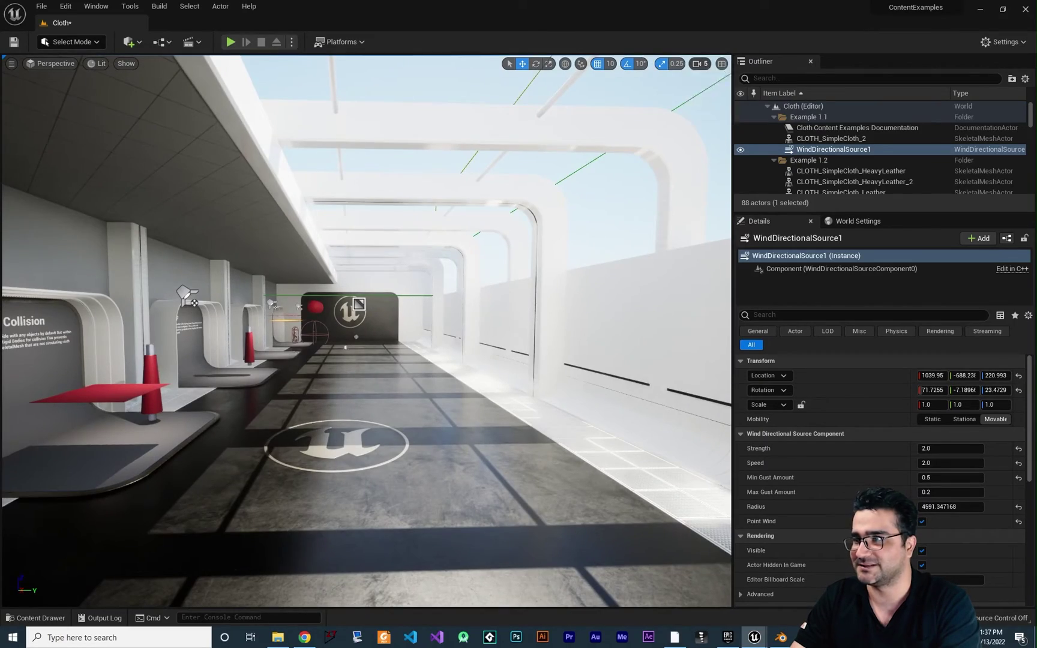
{"action": "key", "text": "w"}
{"action": "right_click_drag", "start_coordinate": [678, 258], "coordinate": [575, 258]}
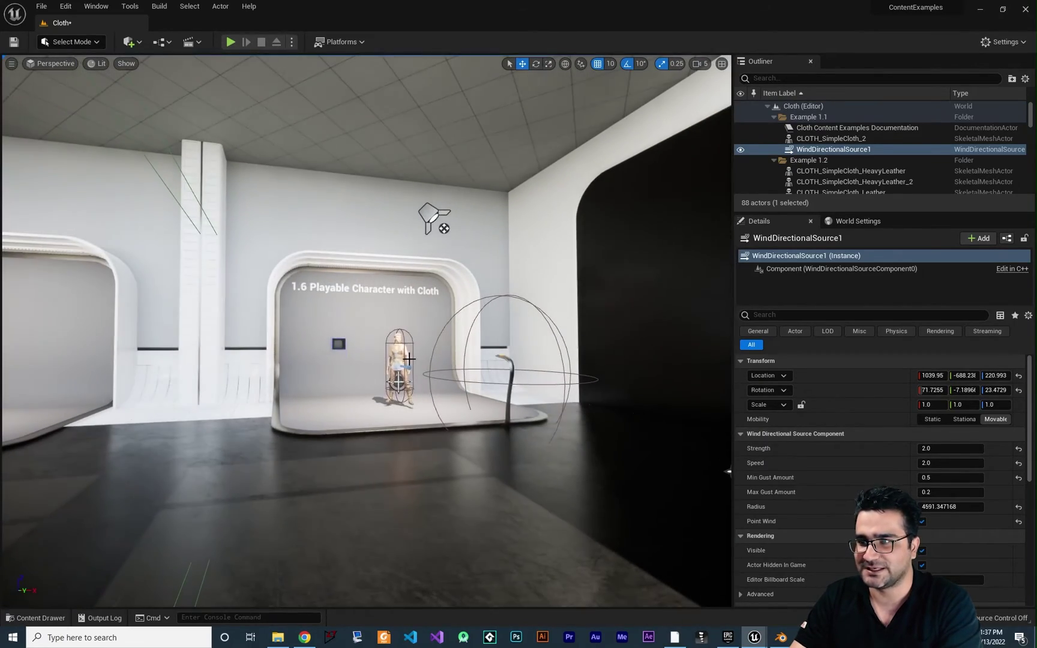
Locate the exhibit character's BP_Echo_3rdPersonPawn asset in the project content and open its blueprint in the 3D view
{"action": "left_click", "coordinate": [397, 363]}
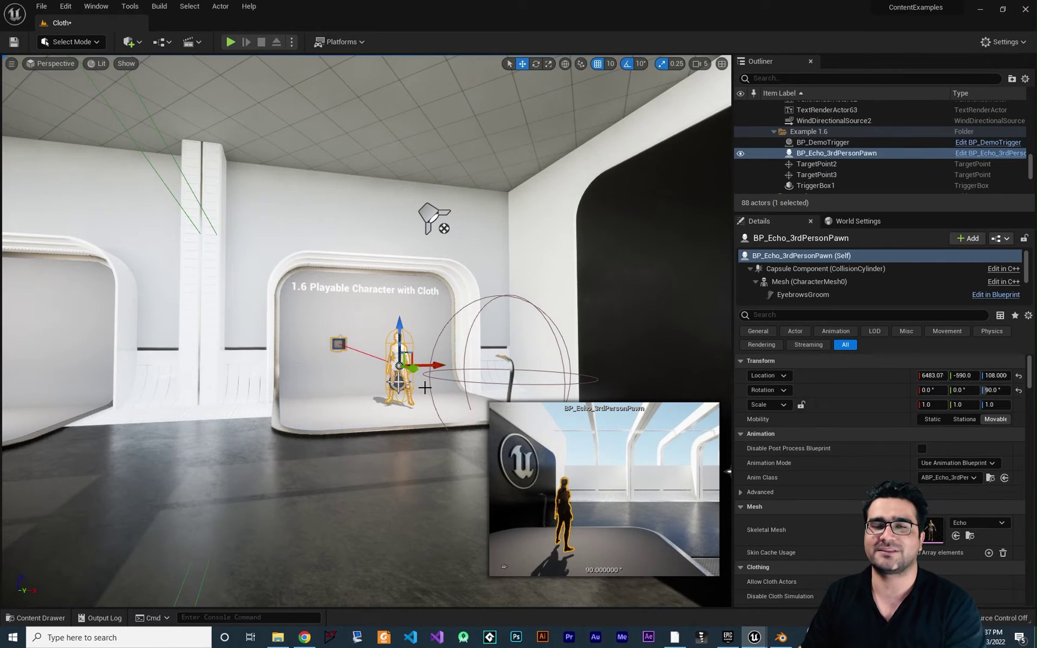
{"action": "right_click", "coordinate": [861, 156]}
{"action": "left_click", "coordinate": [884, 177]}
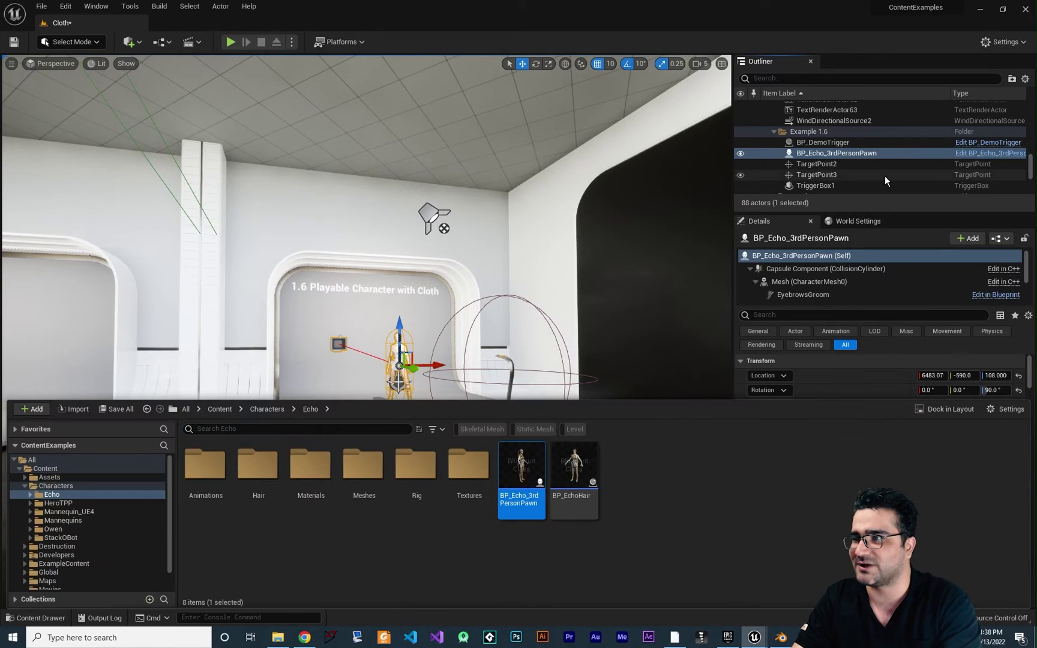
{"action": "double_click", "coordinate": [514, 468]}
{"action": "left_click", "coordinate": [189, 63]}
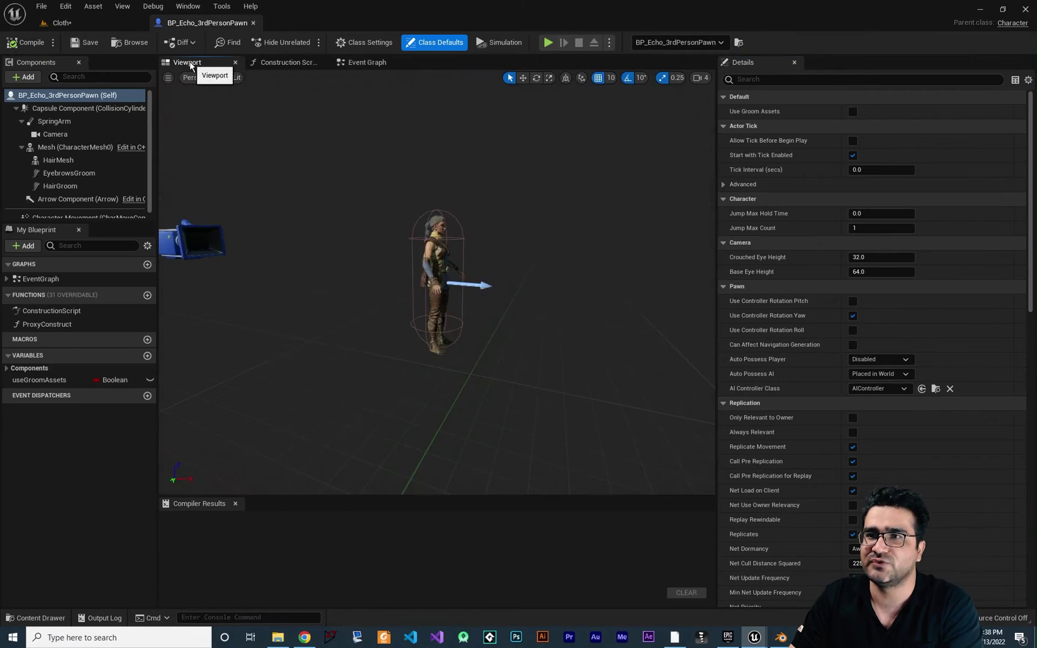
Select the Echo character's mesh component and review its skeletal mesh and material settings
{"action": "left_click", "coordinate": [374, 295]}
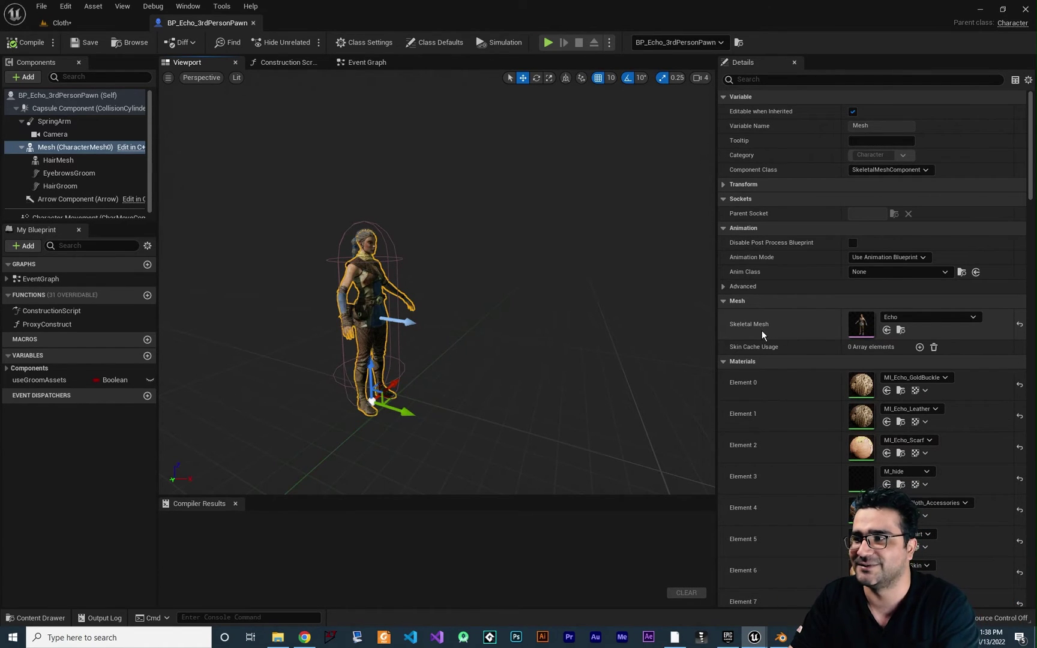
{"action": "scroll", "coordinate": [783, 450], "scroll_direction": "down", "scroll_amount": 6}
{"action": "scroll", "coordinate": [795, 444], "scroll_direction": "up", "scroll_amount": 6}
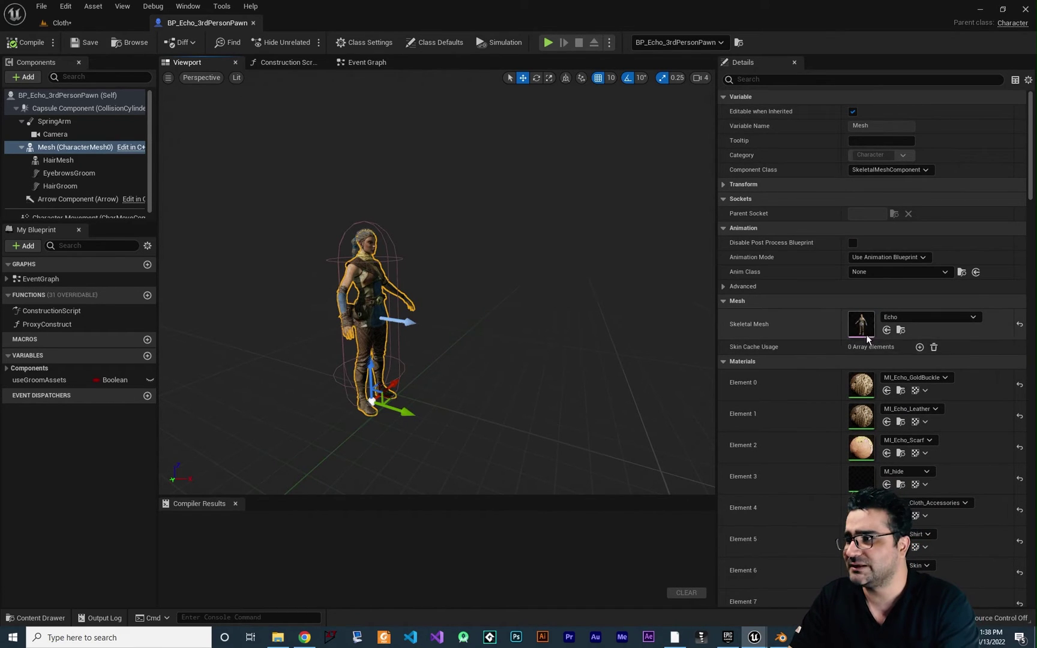
Locate the Mesh component's Echo skeletal mesh asset, open it for editing and view the character's scarf from behind
{"action": "left_click", "coordinate": [900, 330]}
{"action": "double_click", "coordinate": [211, 471]}
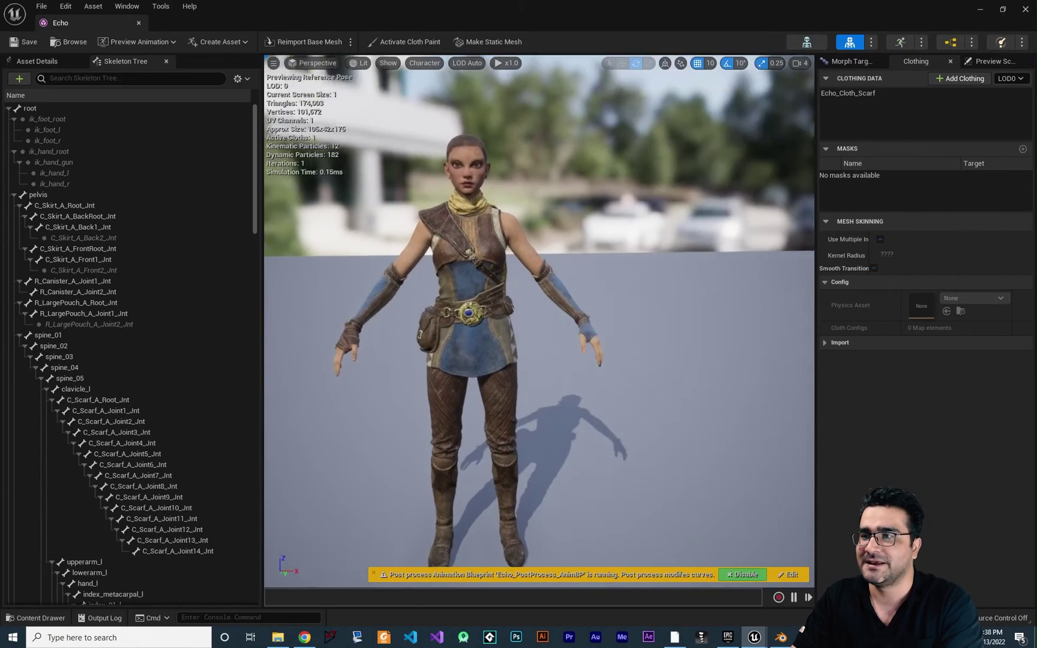
{"action": "left_click_drag", "start_coordinate": [379, 325], "coordinate": [678, 325], "text": "alt"}
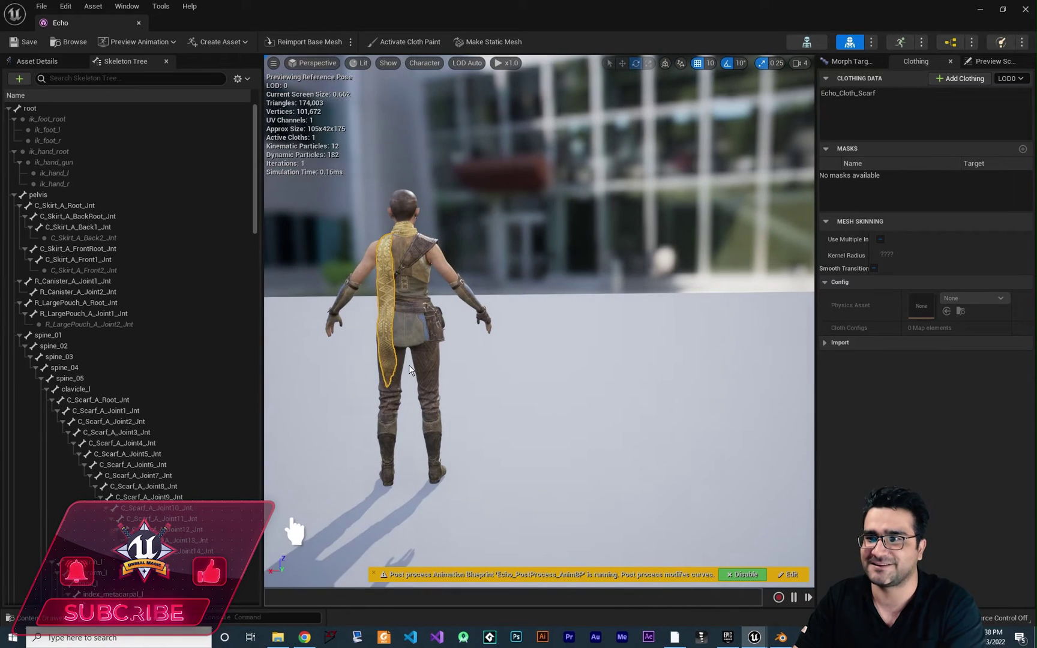
Activate cloth painting on the Echo mesh with the Echo_Cloth_Scarf clothing data selected
{"action": "left_click", "coordinate": [396, 45]}
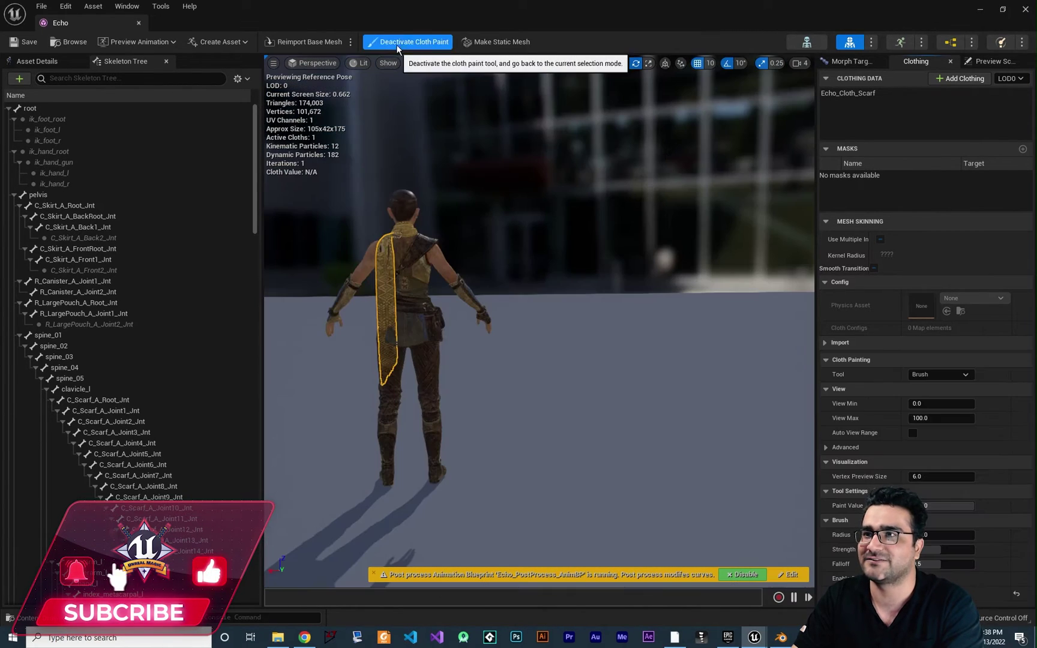
{"action": "left_click", "coordinate": [847, 96]}
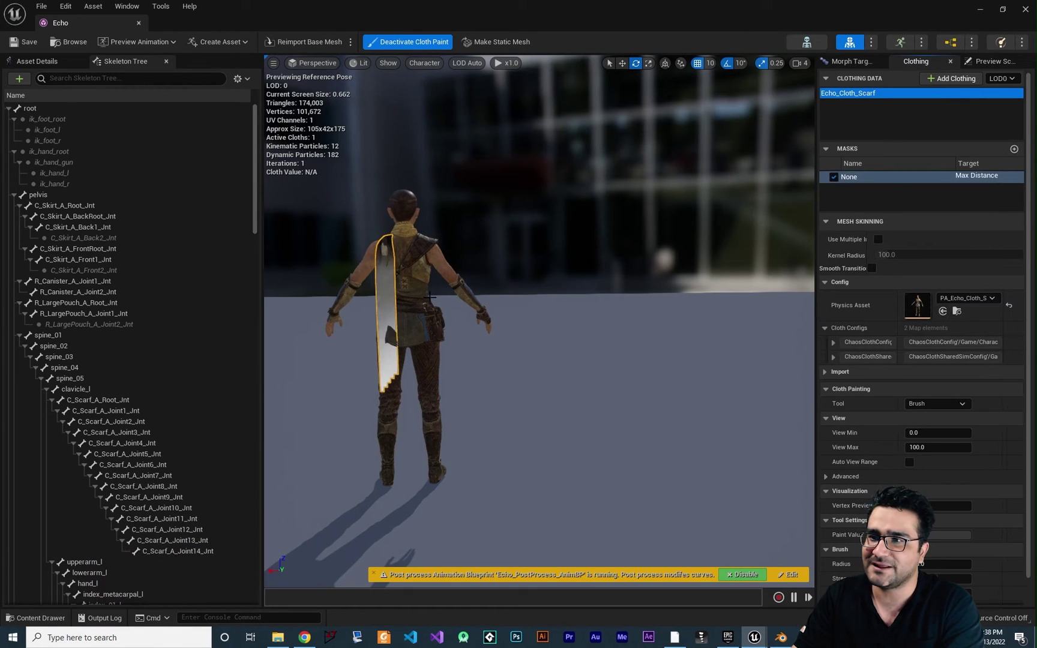
{"action": "right_click_drag", "start_coordinate": [429, 298], "coordinate": [375, 338]}
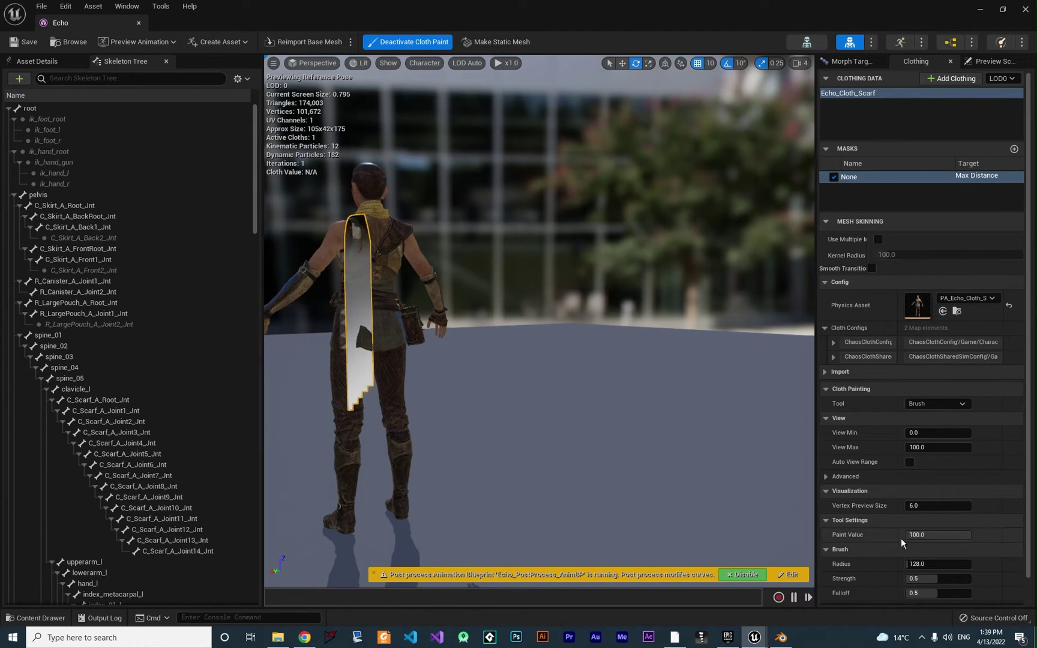
Paint the upper part of the scarf with a brush radius of 10 and a paint value of 0.8, then deactivate cloth painting
{"action": "scroll", "coordinate": [900, 543], "scroll_direction": "down", "scroll_amount": 1}
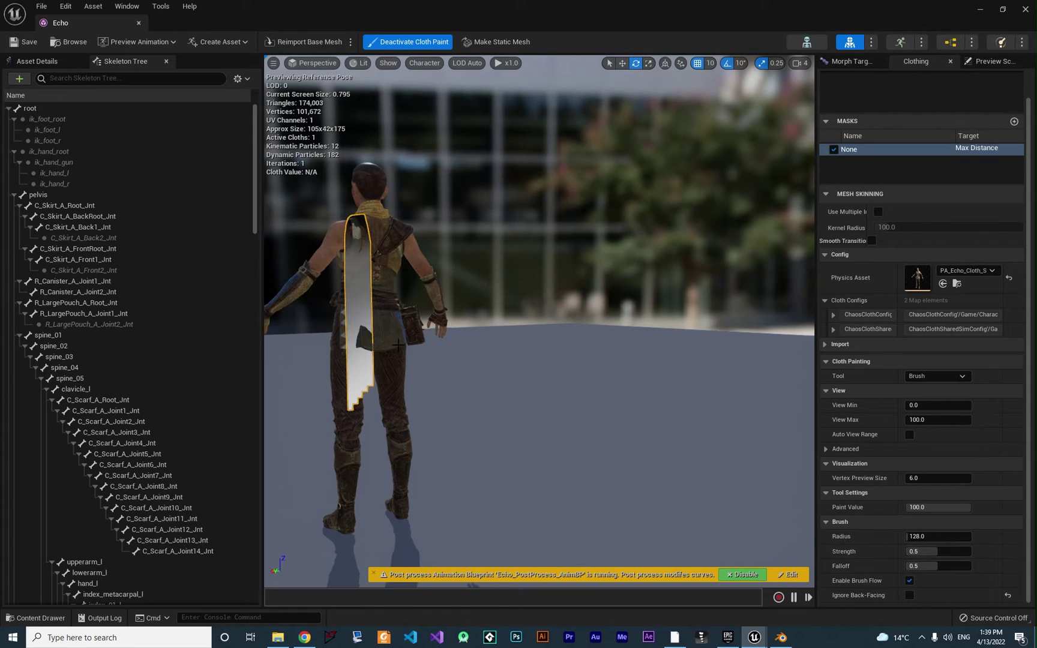
{"action": "left_click", "coordinate": [918, 536]}
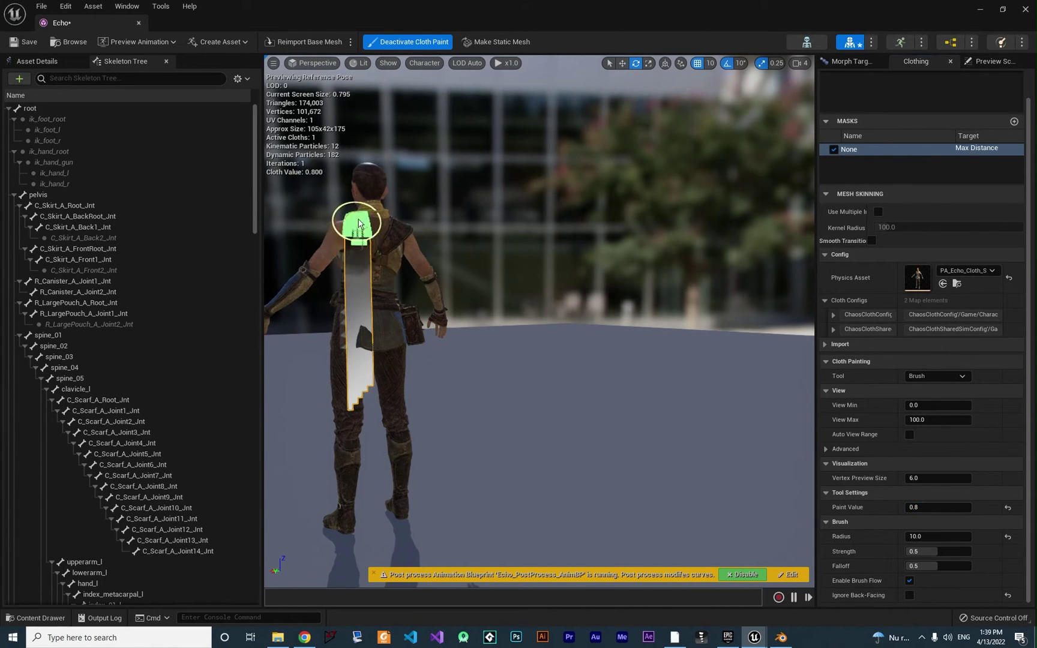
{"action": "left_click_drag", "start_coordinate": [359, 224], "coordinate": [362, 296]}
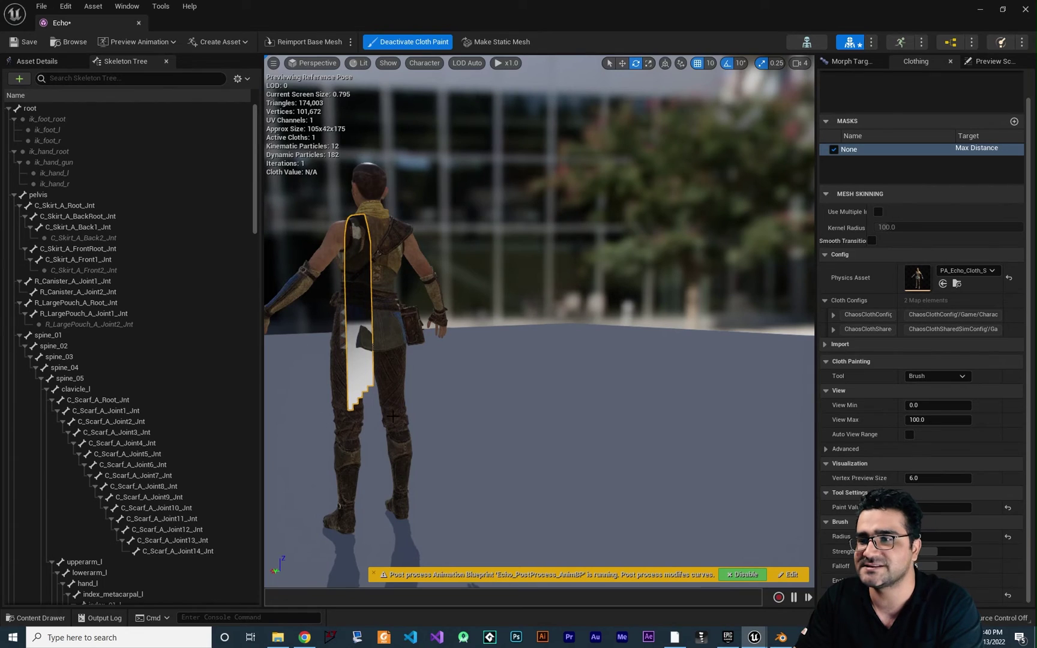
{"action": "left_click", "coordinate": [400, 41]}
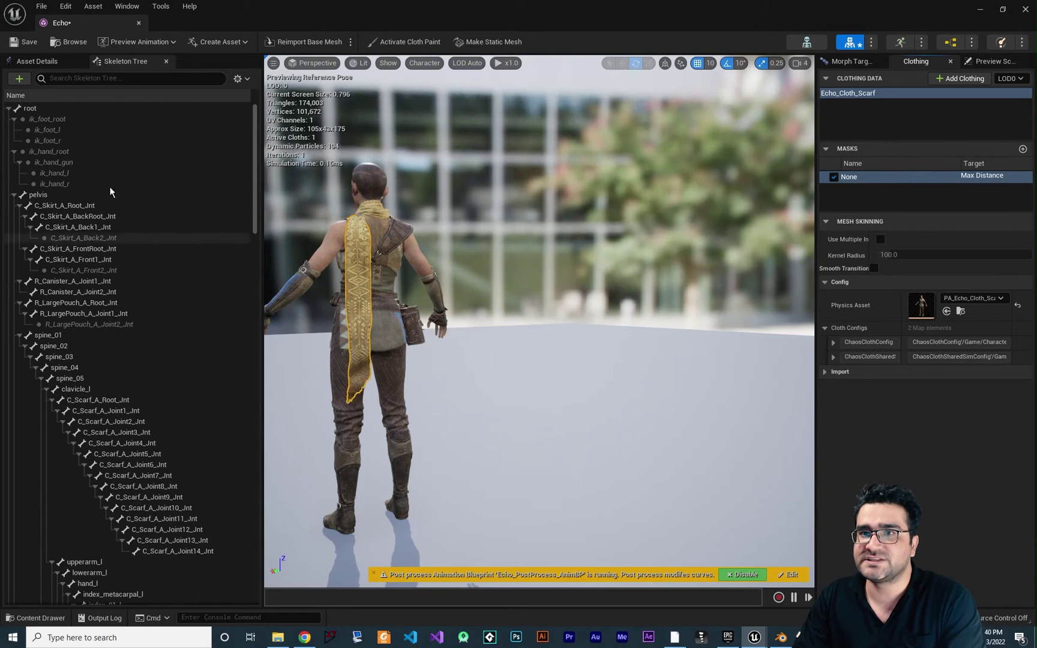
Save and close the Echo skeletal mesh, and return to the Cloth level
{"action": "left_click", "coordinate": [27, 39]}
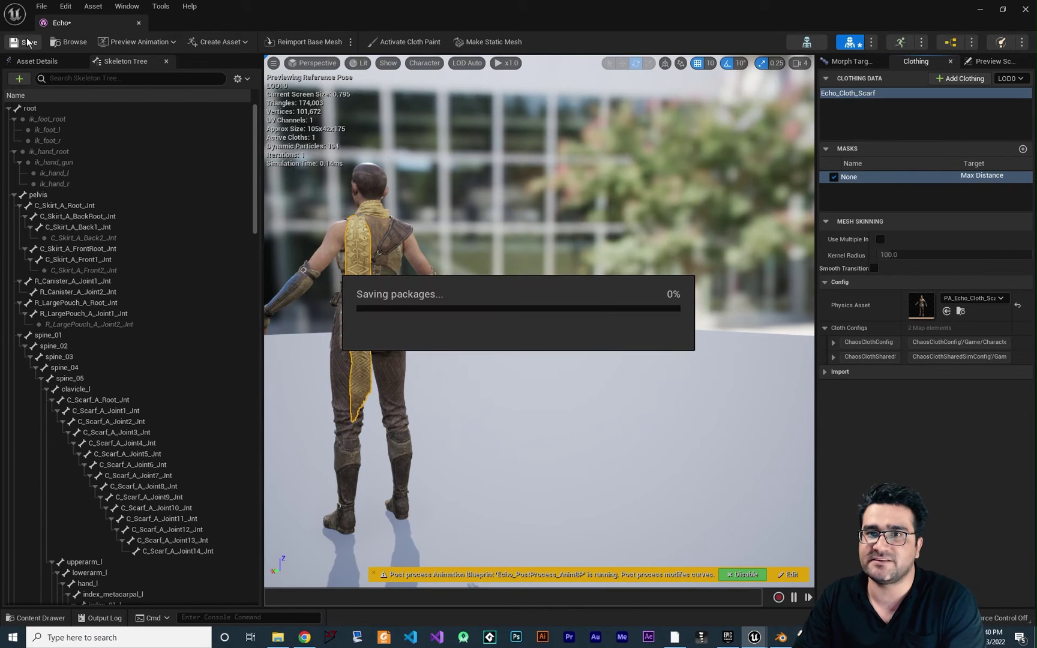
{"action": "left_click", "coordinate": [139, 23]}
{"action": "left_click", "coordinate": [102, 22]}
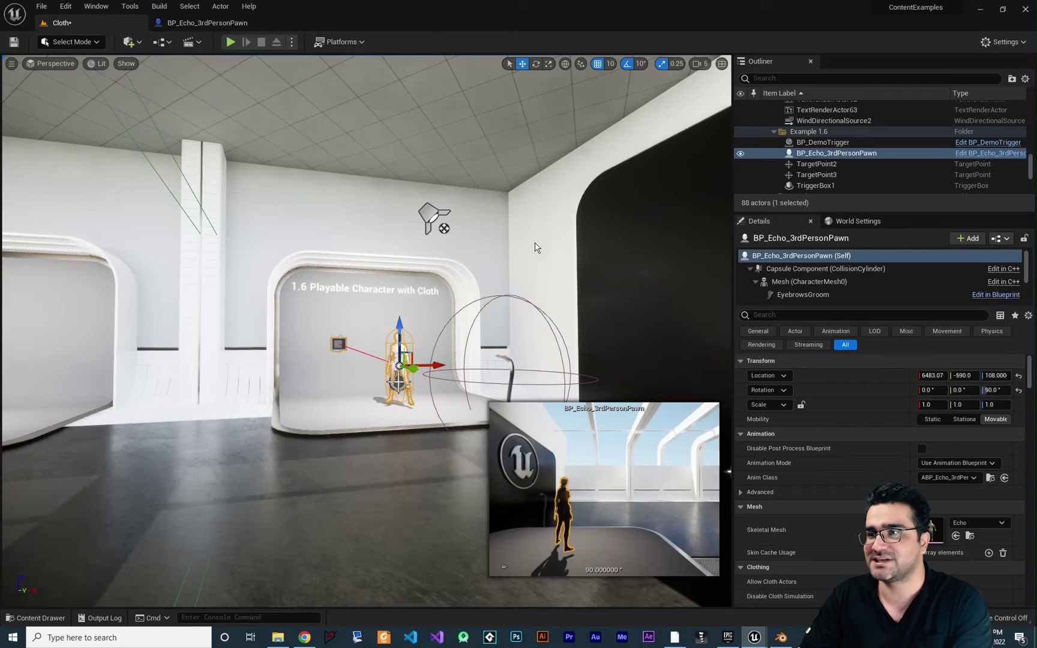
Play the Cloth level and run the Echo character along the hall to test the scarf's cloth motion
{"action": "left_click", "coordinate": [230, 42]}
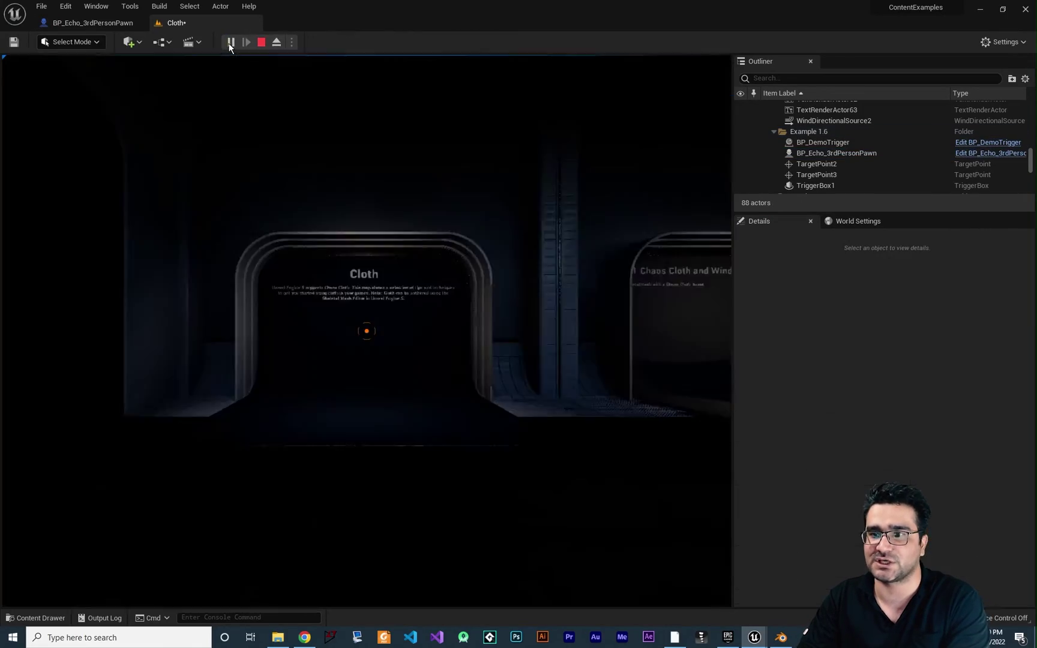
{"action": "key", "text": "w"}
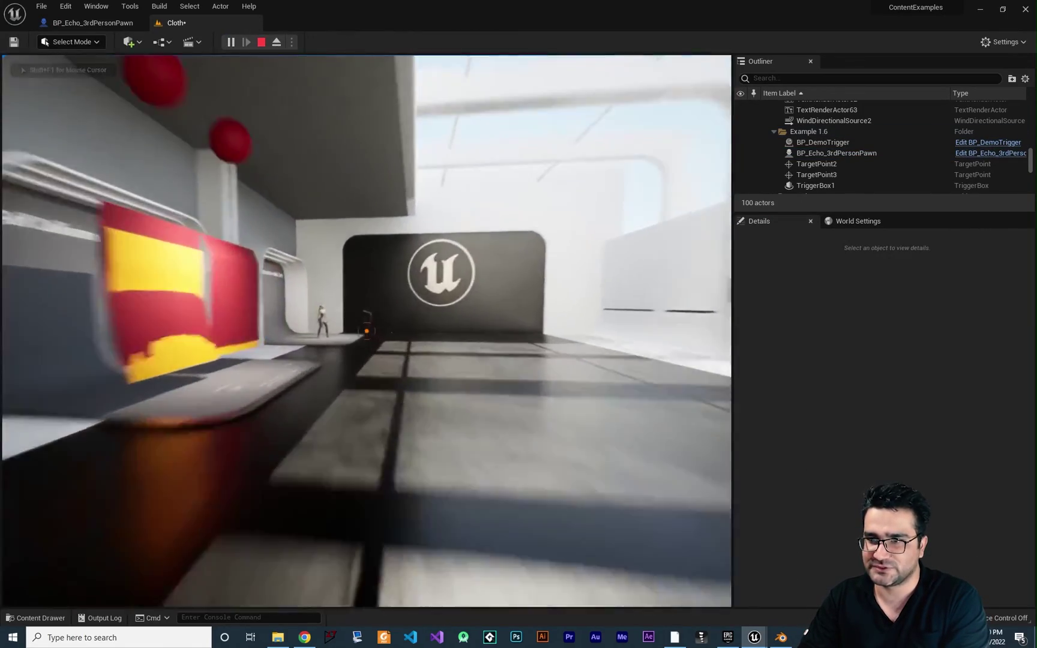
{"action": "key", "text": "w"}
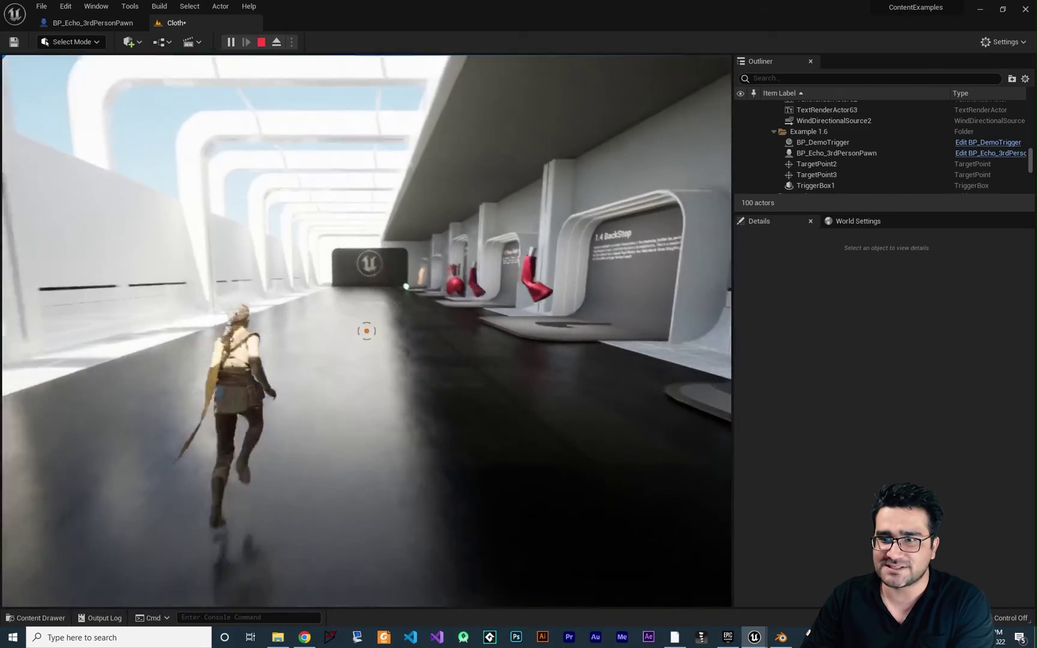
{"action": "key", "text": "w"}
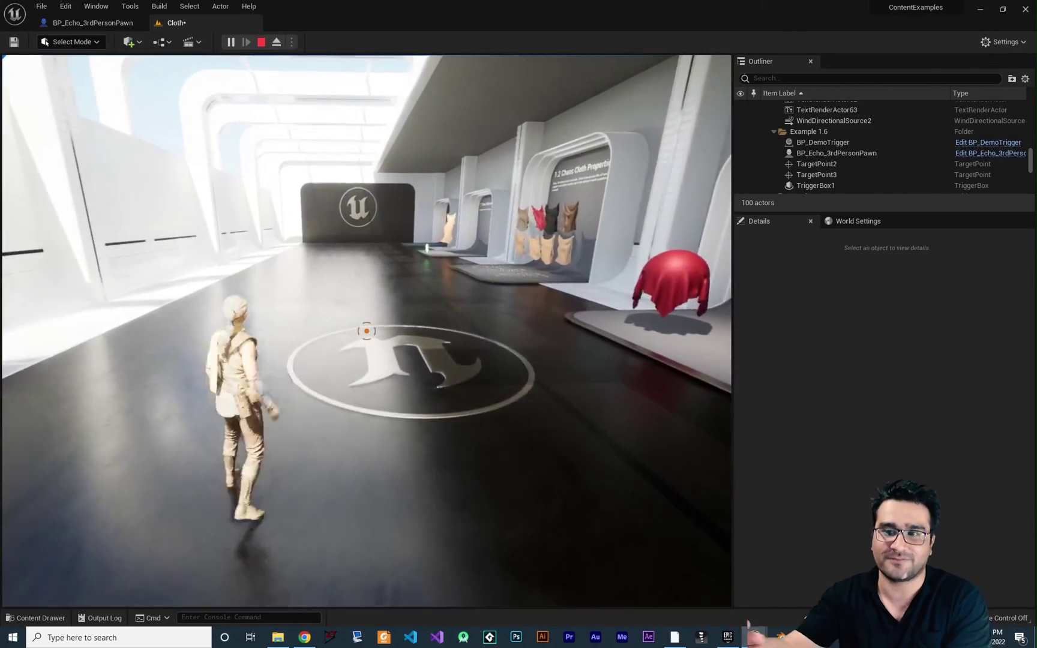
{"action": "key", "text": "w"}
{"action": "key", "text": "w"}
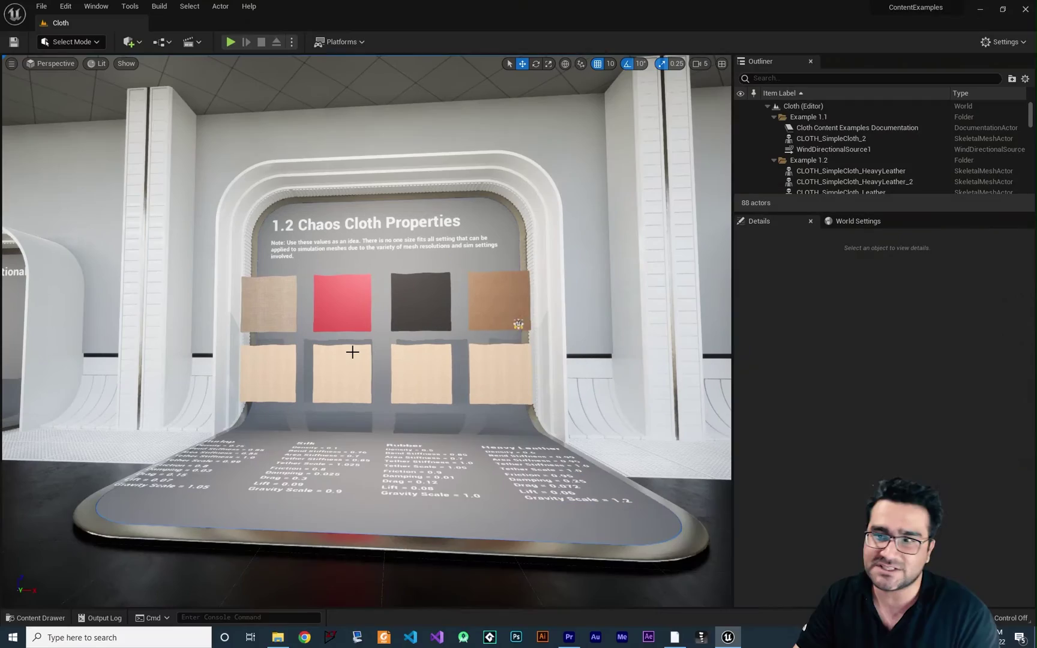
Set the viewport camera speed to 2 and examine the fabric samples and values at the 1.2 Chaos Cloth Properties exhibit
{"action": "right_click_drag", "start_coordinate": [317, 361], "coordinate": [366, 537]}
{"action": "key", "text": "e"}
{"action": "key", "text": "w"}
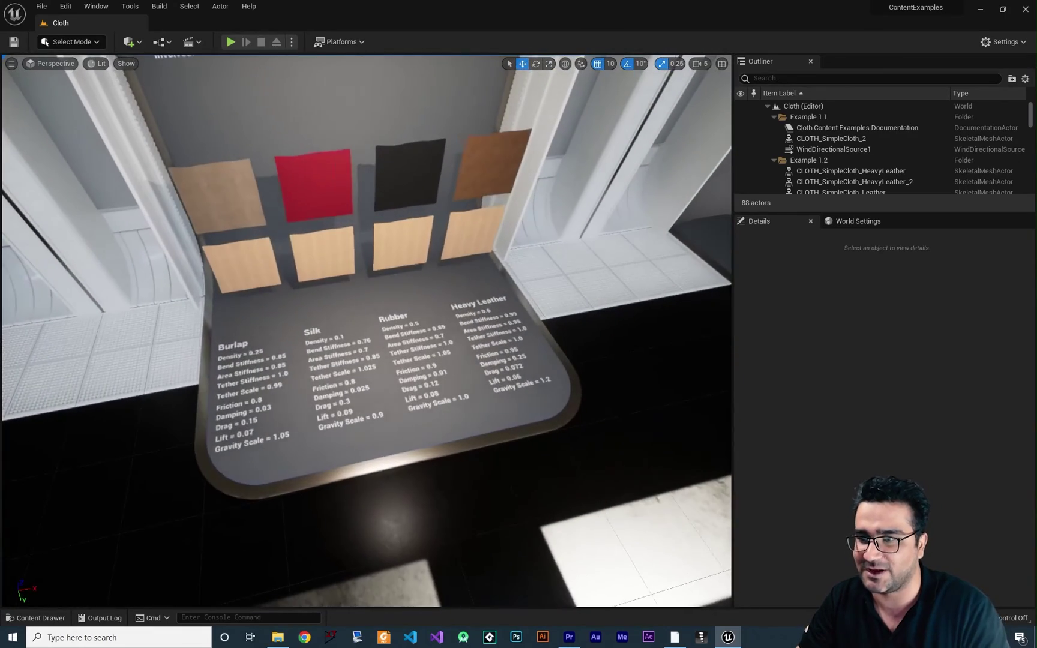
{"action": "left_click", "coordinate": [701, 64]}
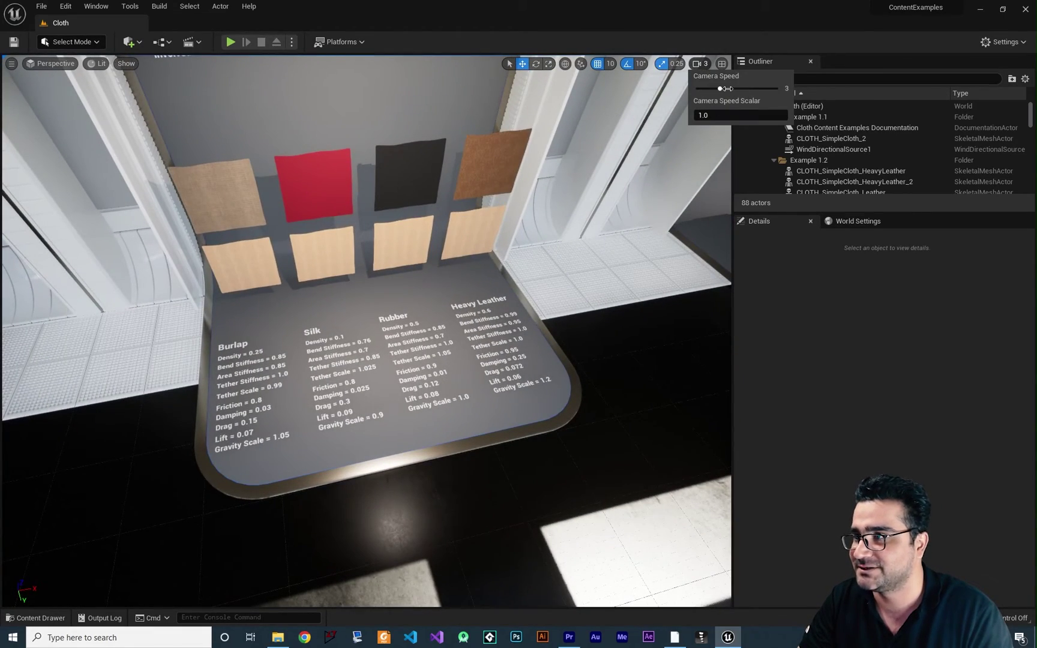
{"action": "right_click_drag", "start_coordinate": [458, 302], "coordinate": [389, 237]}
{"action": "key", "text": "w"}
{"action": "key", "text": "w"}
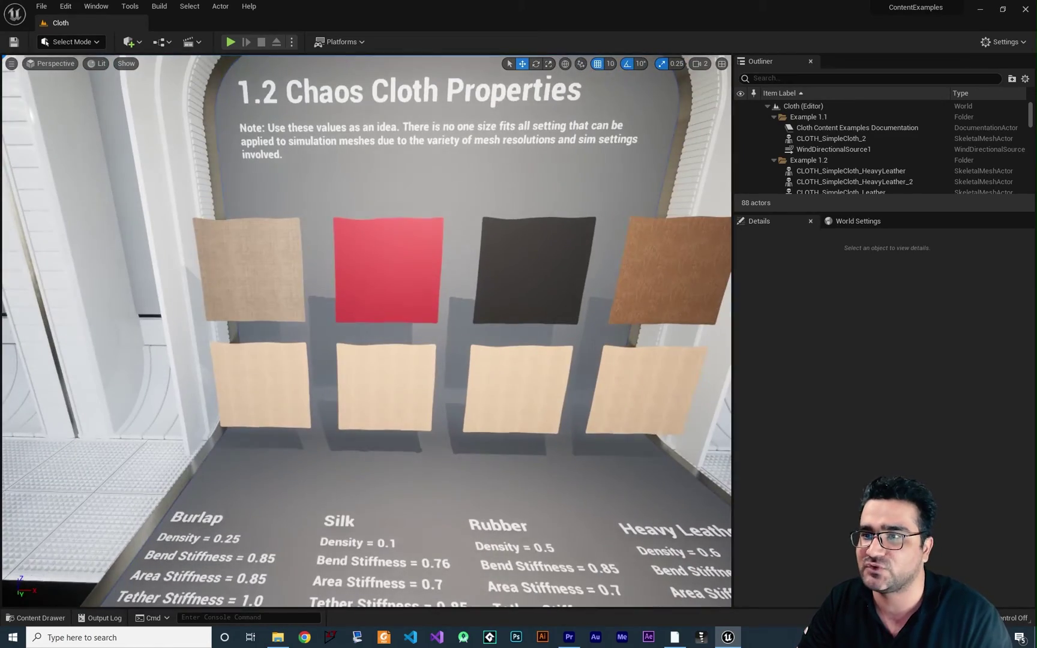
Play the level and compare the burlap, silk, rubber and heavy leather cloths with their listed properties, then stop playing
{"action": "left_click", "coordinate": [231, 42]}
{"action": "key", "text": "w"}
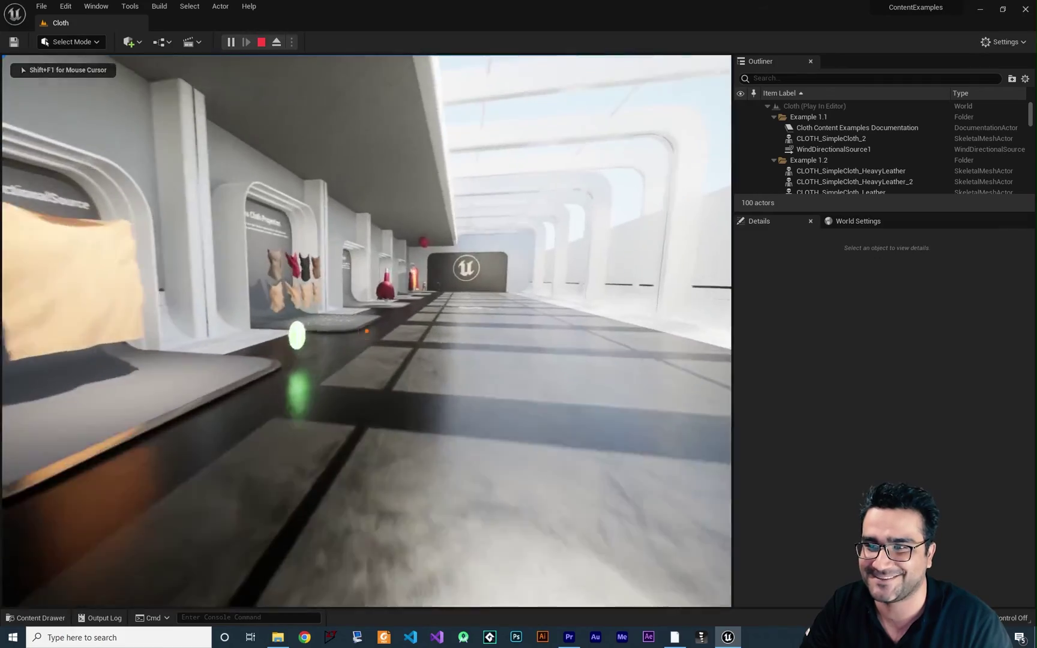
{"action": "key", "text": "w"}
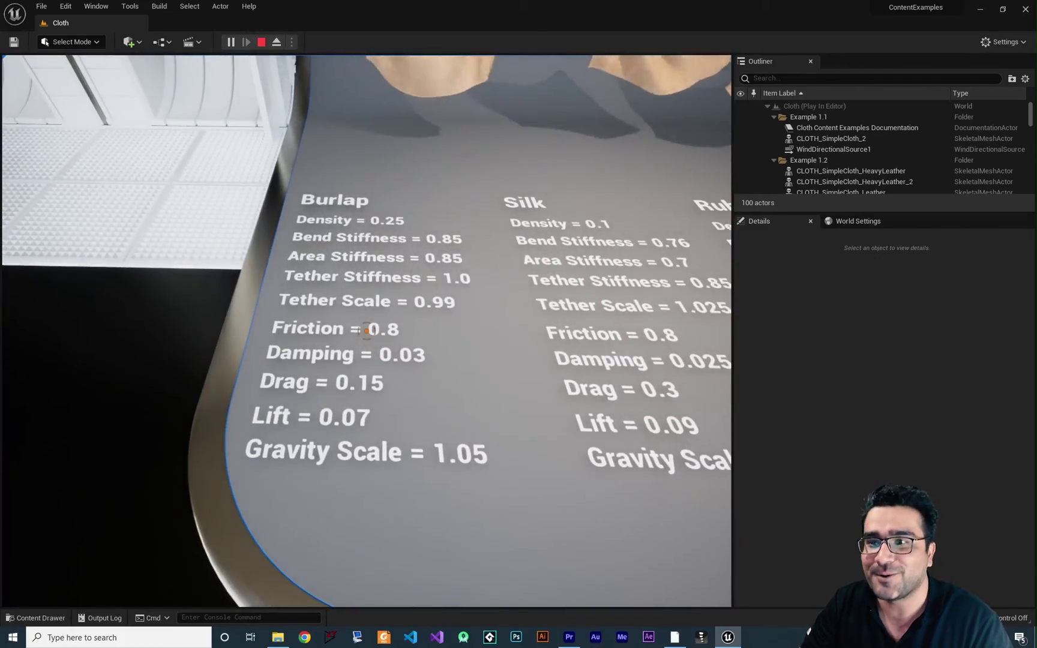
{"action": "key", "text": "d"}
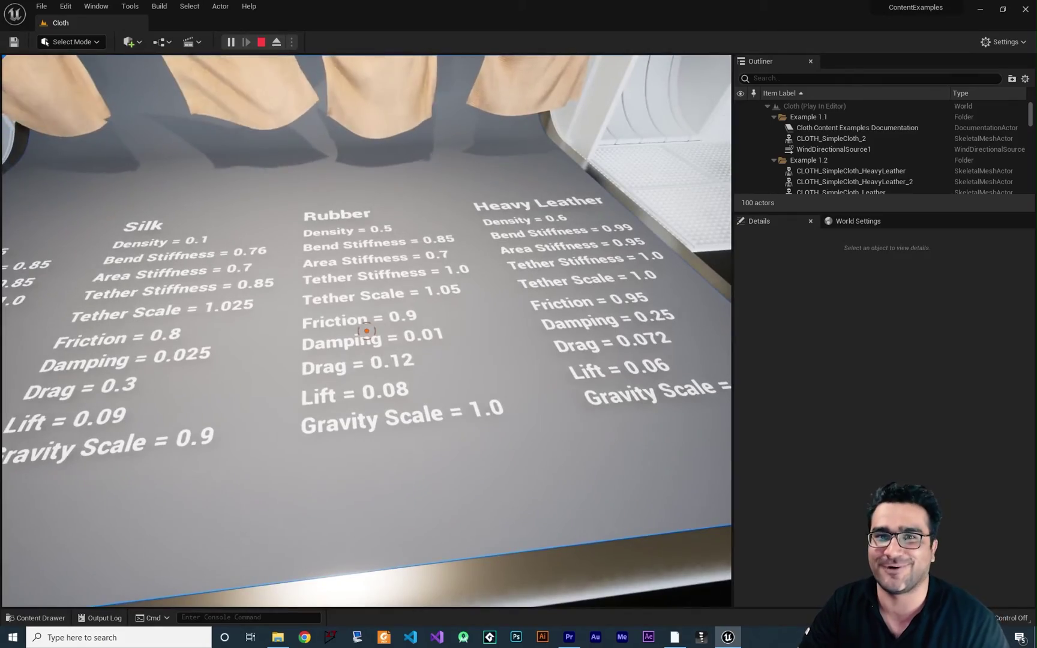
{"action": "key", "text": "d"}
{"action": "key", "text": "s"}
{"action": "key", "text": "a"}
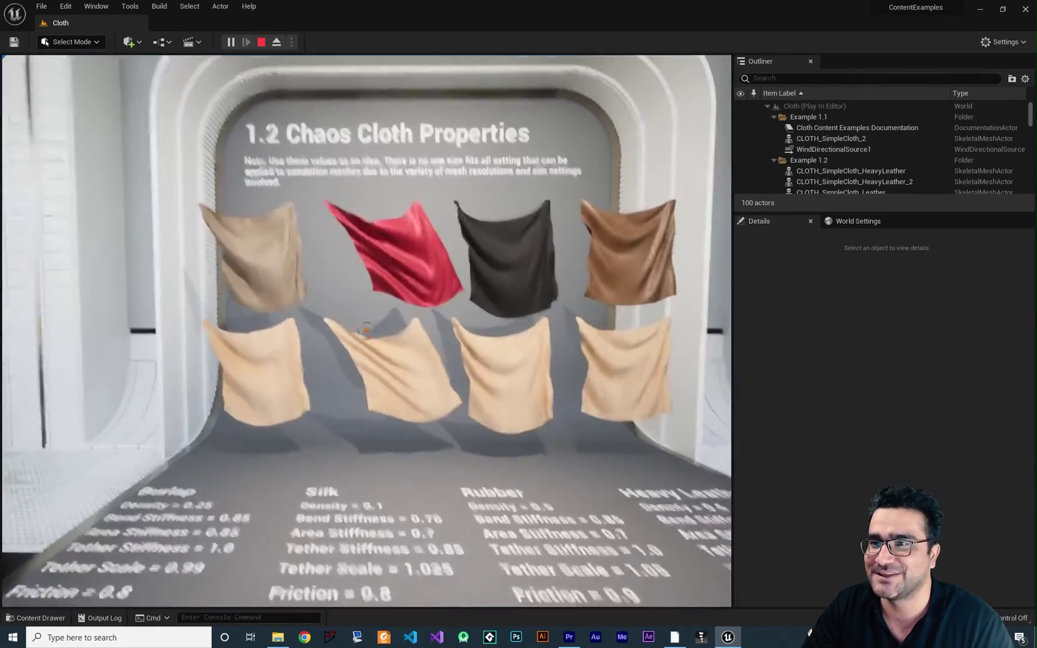
{"action": "key", "text": "w"}
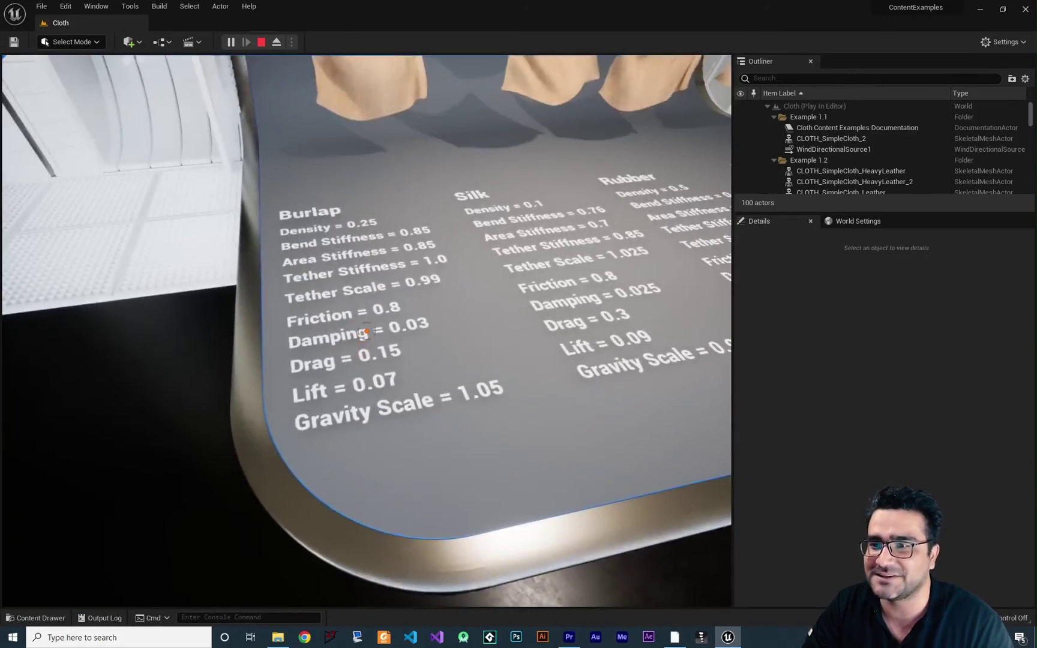
{"action": "key", "text": "d"}
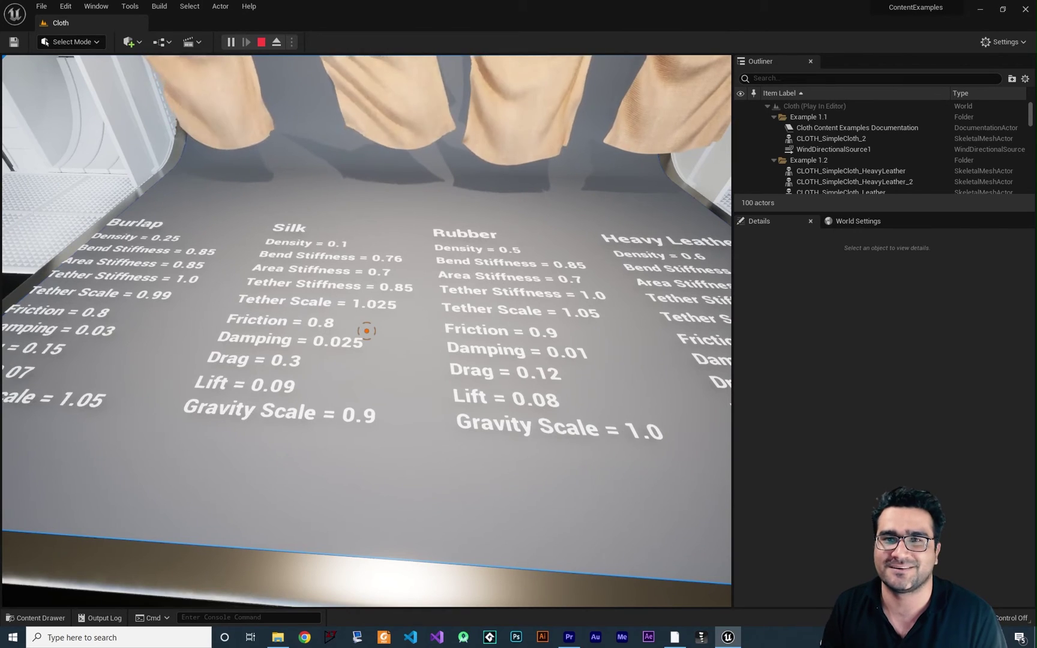
{"action": "key", "text": "Escape"}
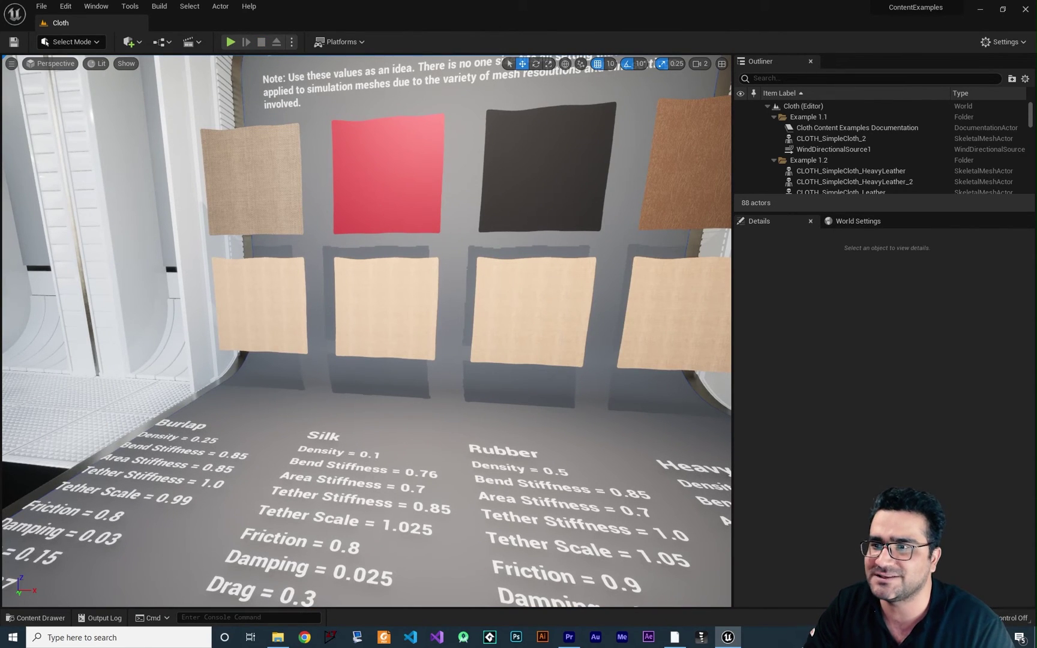
Select the red silk cloth in the exhibit, locate its CLOTH_SimpleCloth_Silk asset in the project content and open it
{"action": "left_click", "coordinate": [406, 203]}
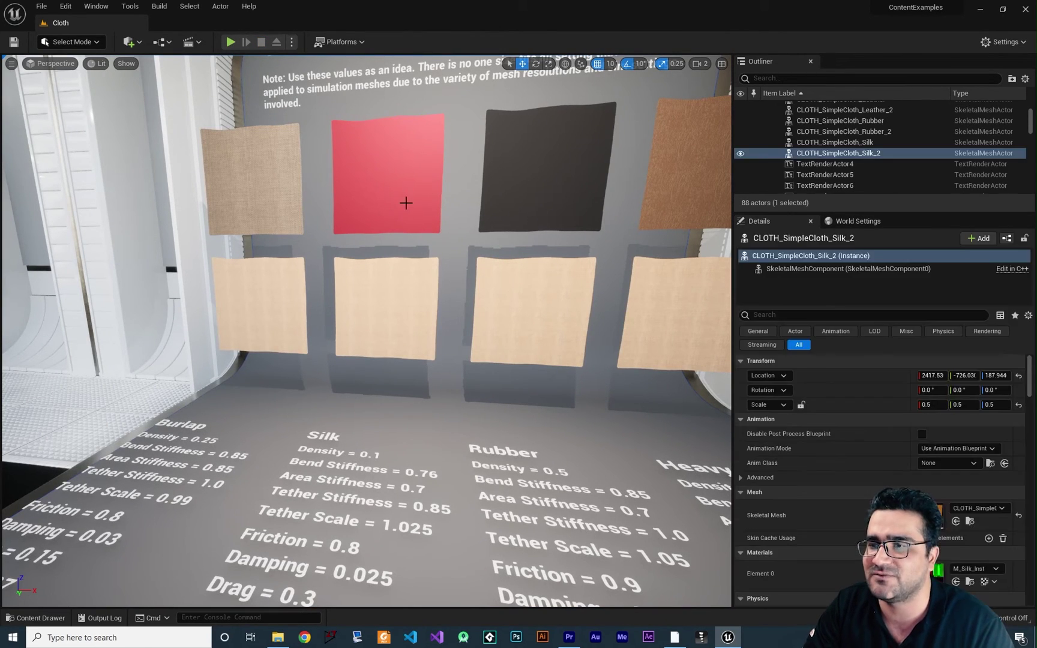
{"action": "right_click", "coordinate": [822, 155]}
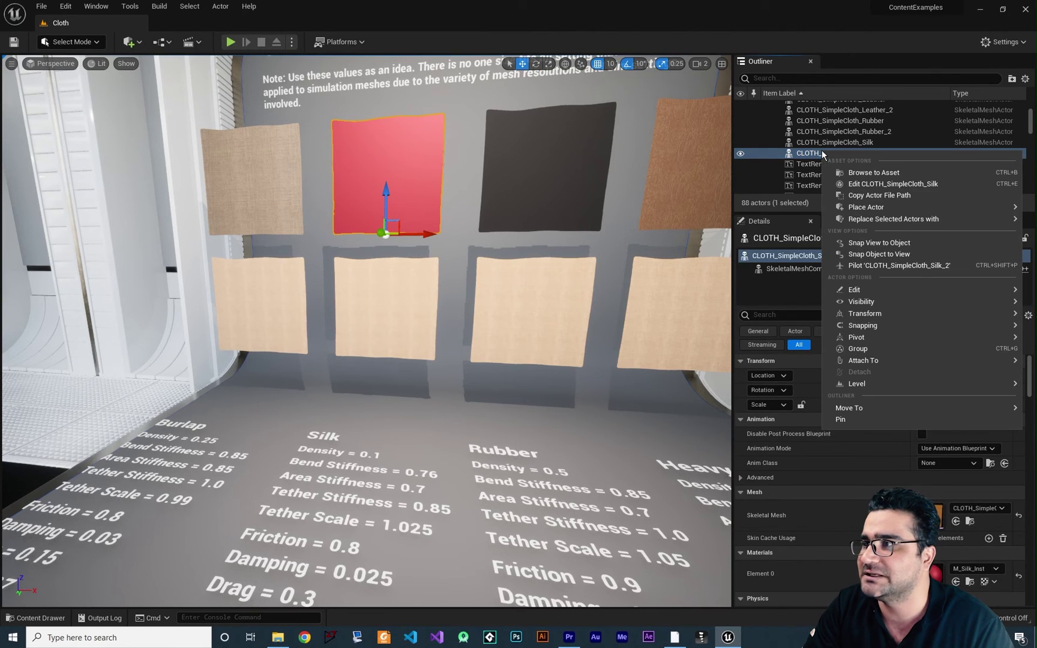
{"action": "left_click", "coordinate": [873, 173]}
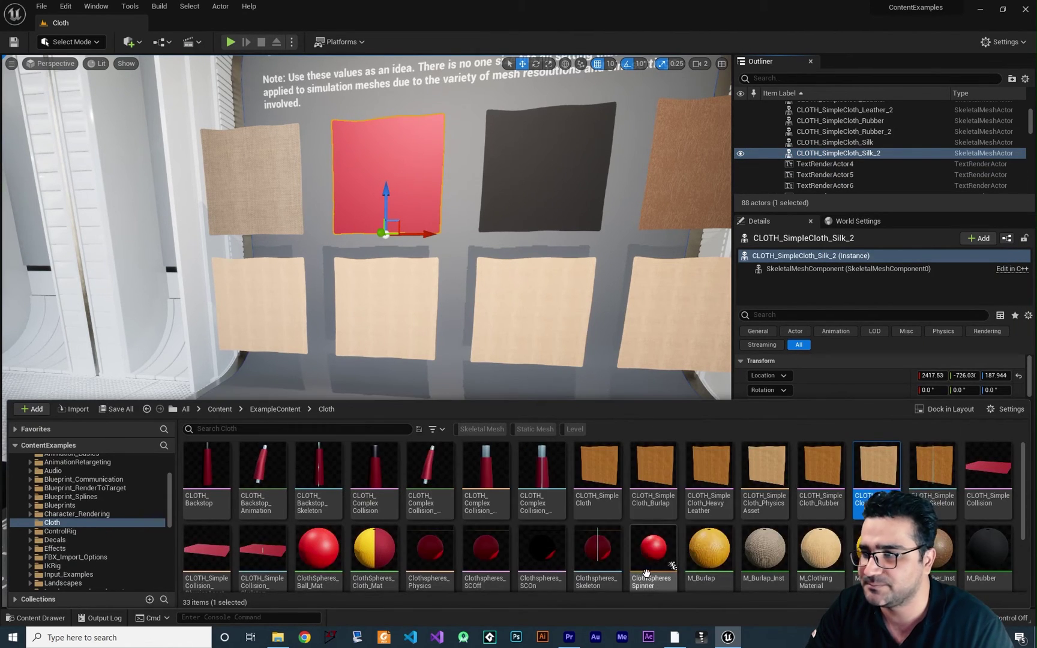
{"action": "mouse_move", "coordinate": [883, 470]}
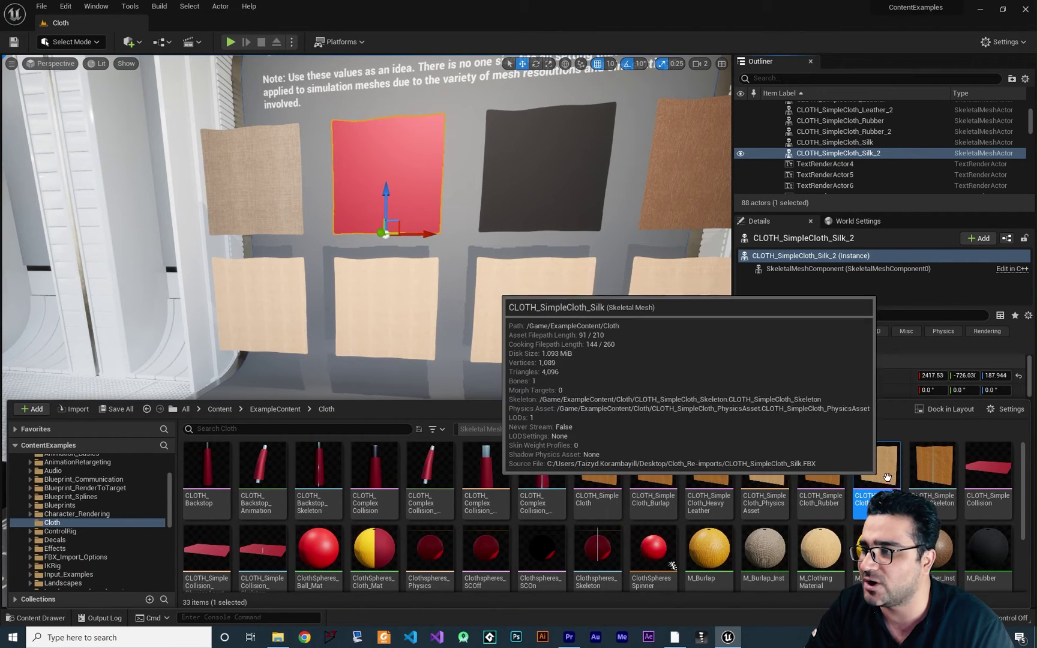
{"action": "double_click", "coordinate": [883, 471]}
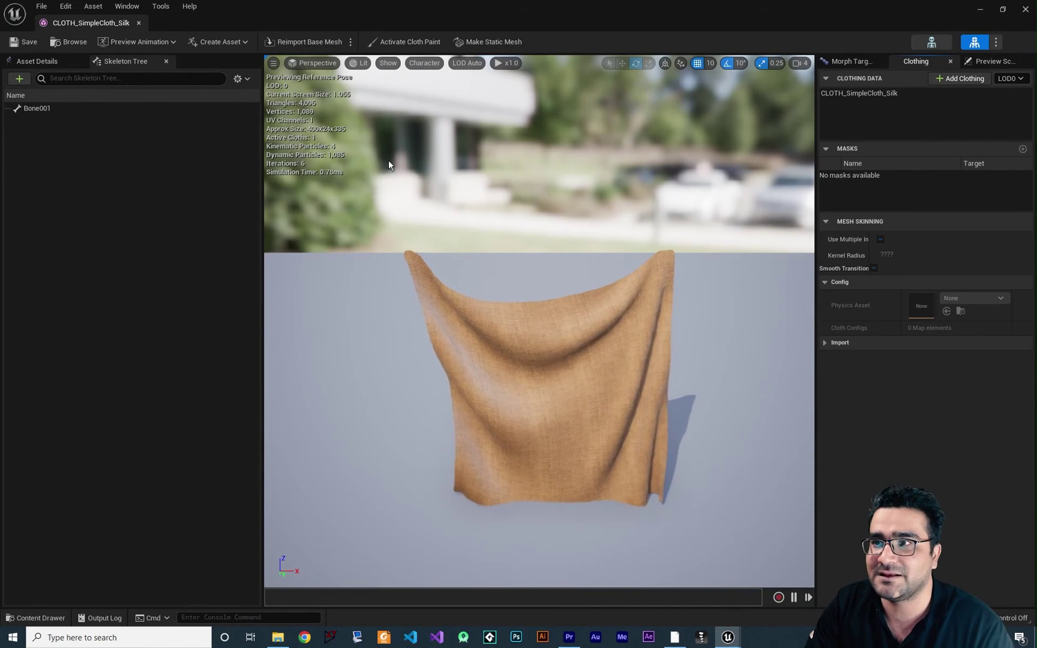
Activate cloth painting for the CLOTH_SimpleCloth_Silk clothing data and examine the Max Distance mask around the cloth's upper corners
{"action": "left_click", "coordinate": [403, 43]}
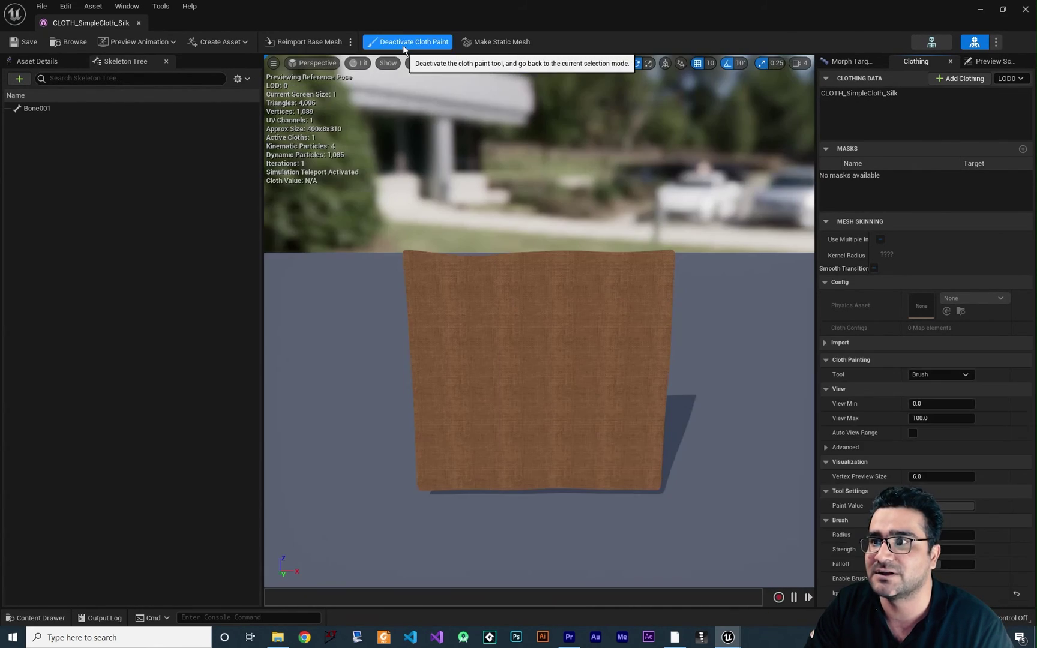
{"action": "left_click", "coordinate": [853, 94]}
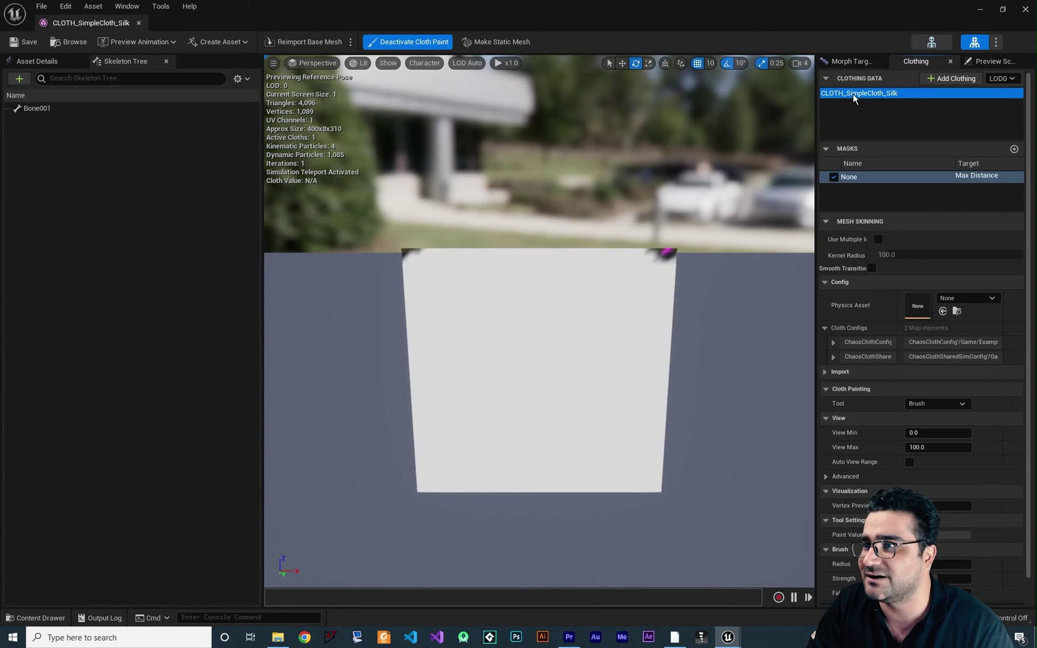
{"action": "scroll", "coordinate": [666, 265], "scroll_direction": "up", "scroll_amount": 3}
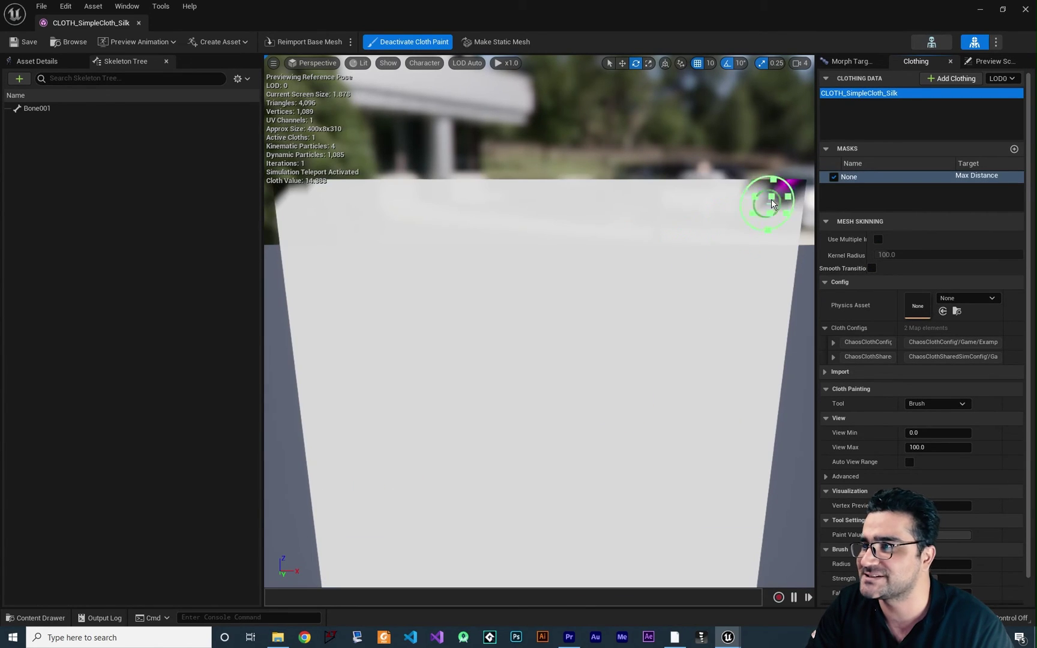
{"action": "scroll", "coordinate": [574, 426], "scroll_direction": "down", "scroll_amount": 2}
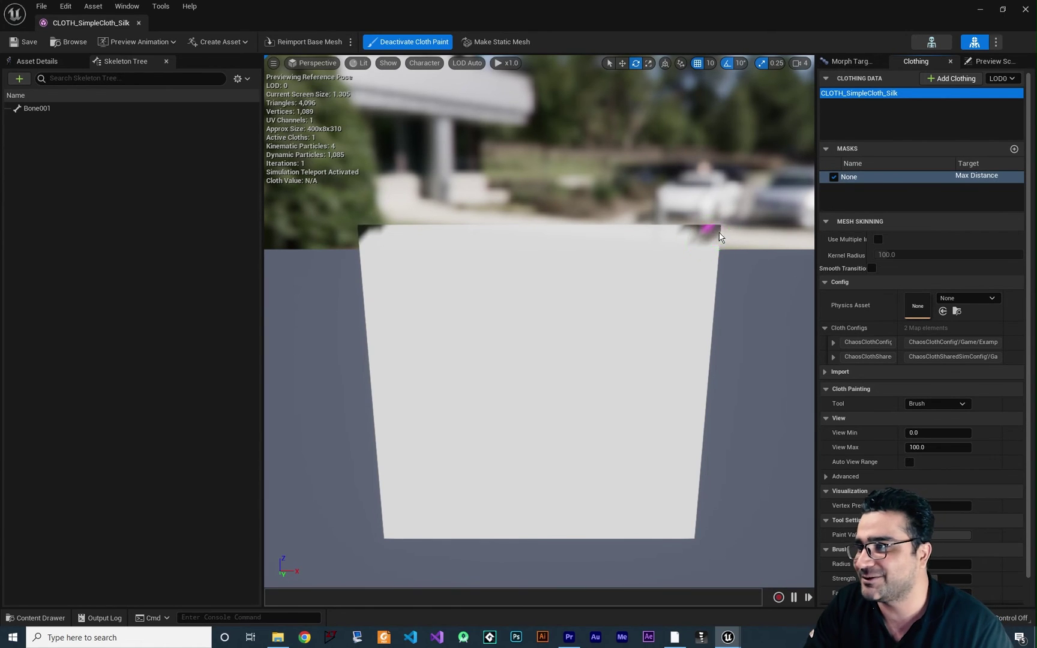
Deactivate cloth painting and collapse all categories in the silk cloth's asset details
{"action": "left_click", "coordinate": [416, 41]}
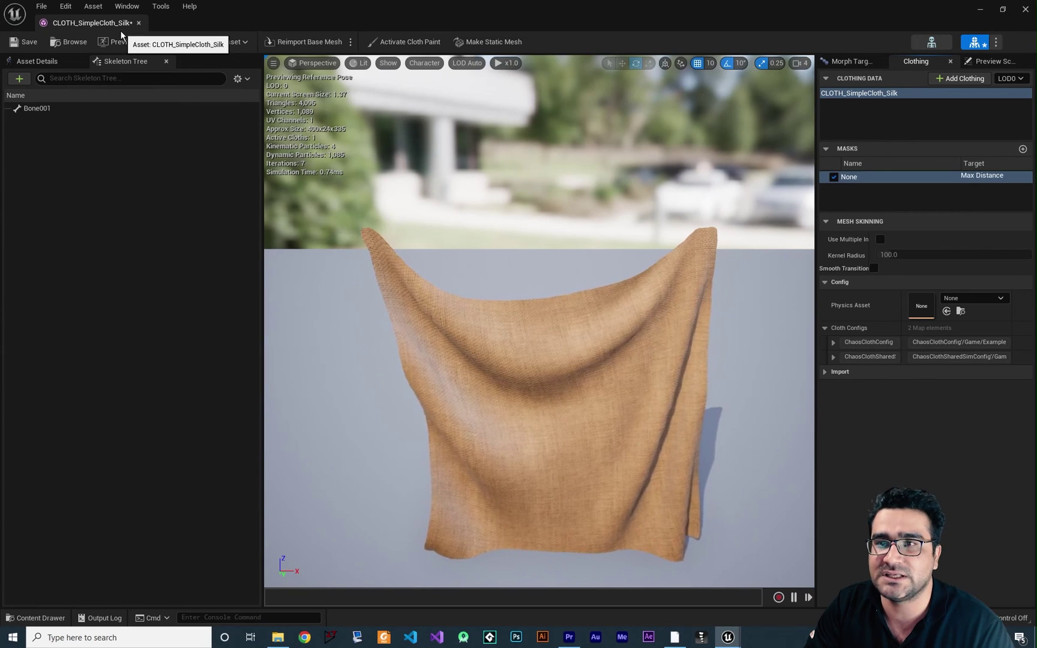
{"action": "left_click", "coordinate": [31, 62]}
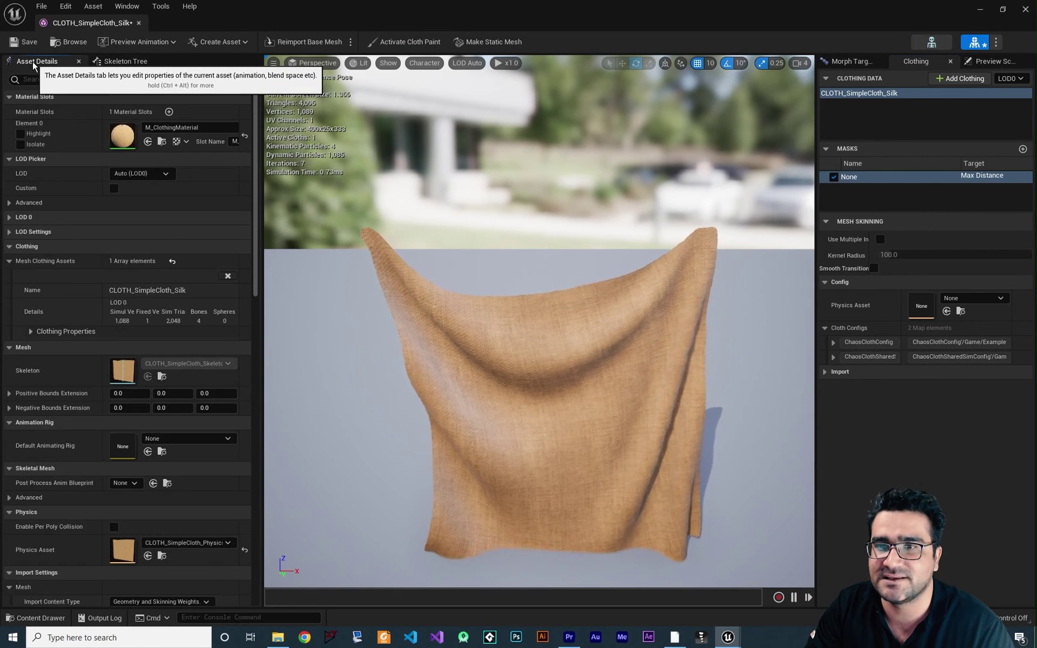
{"action": "left_click", "coordinate": [253, 79]}
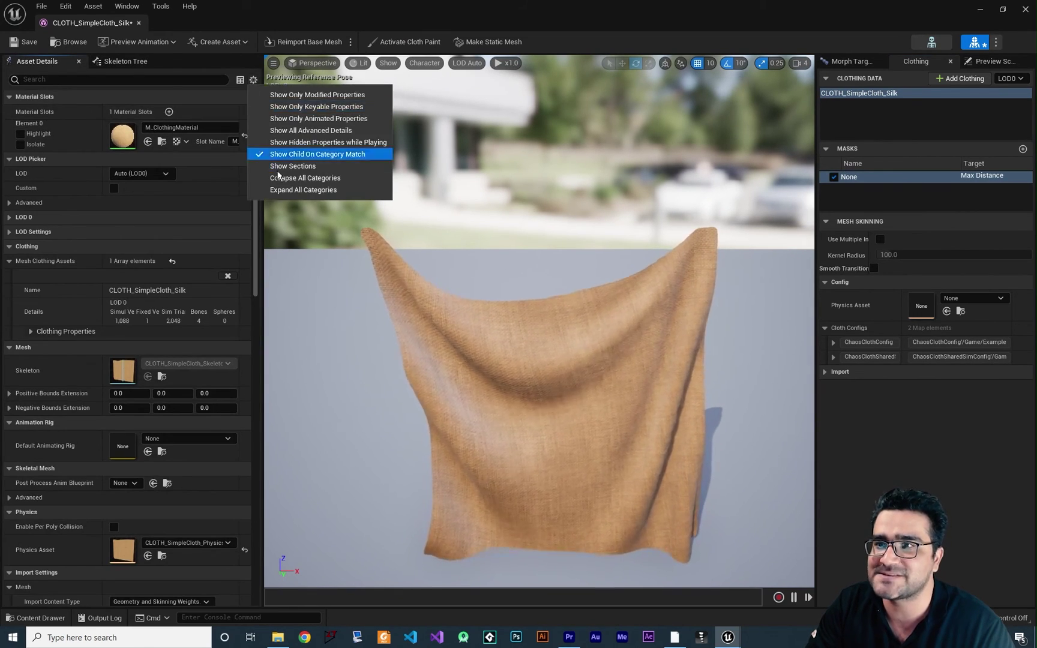
{"action": "left_click", "coordinate": [276, 179]}
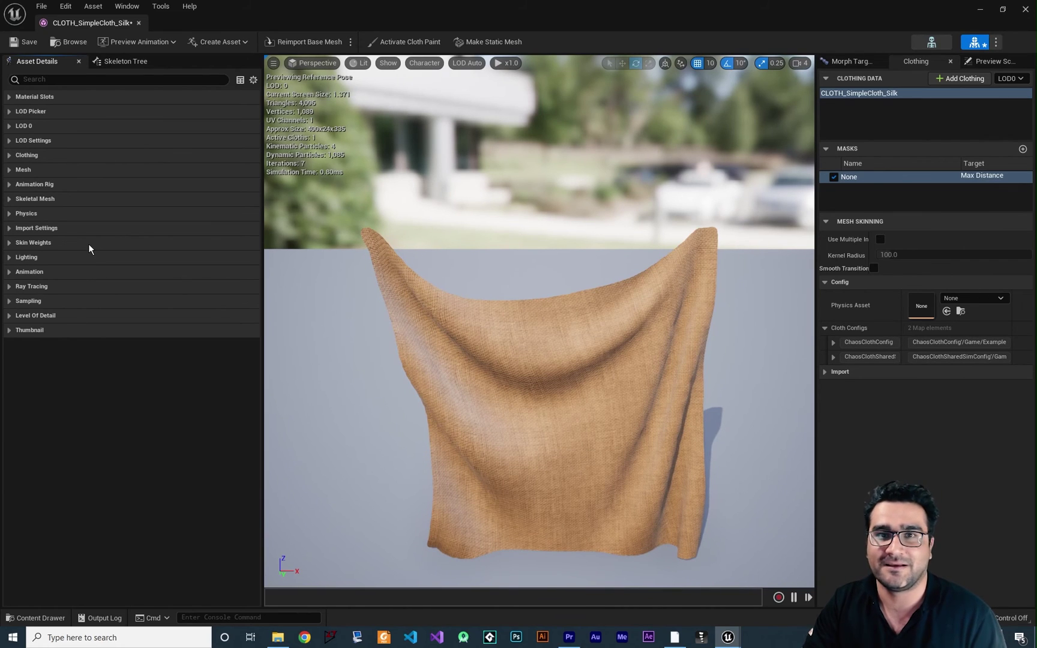
Reveal the Mass Properties of ChaosClothConfig within the silk mesh's Clothing Properties and set the Density to 0.3
{"action": "left_click", "coordinate": [9, 155]}
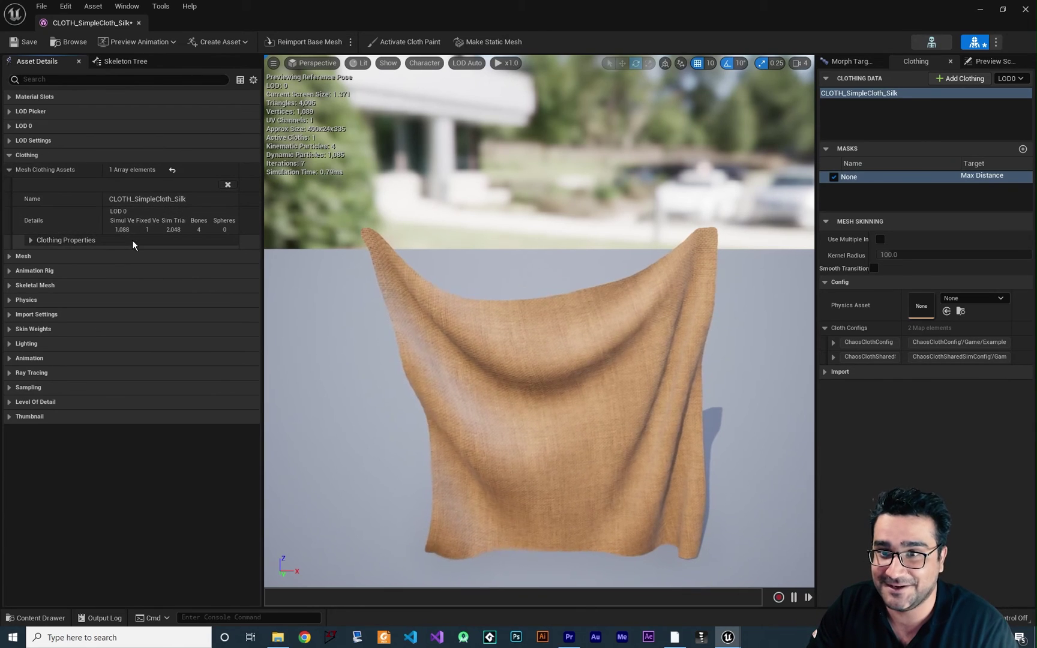
{"action": "left_click", "coordinate": [30, 240]}
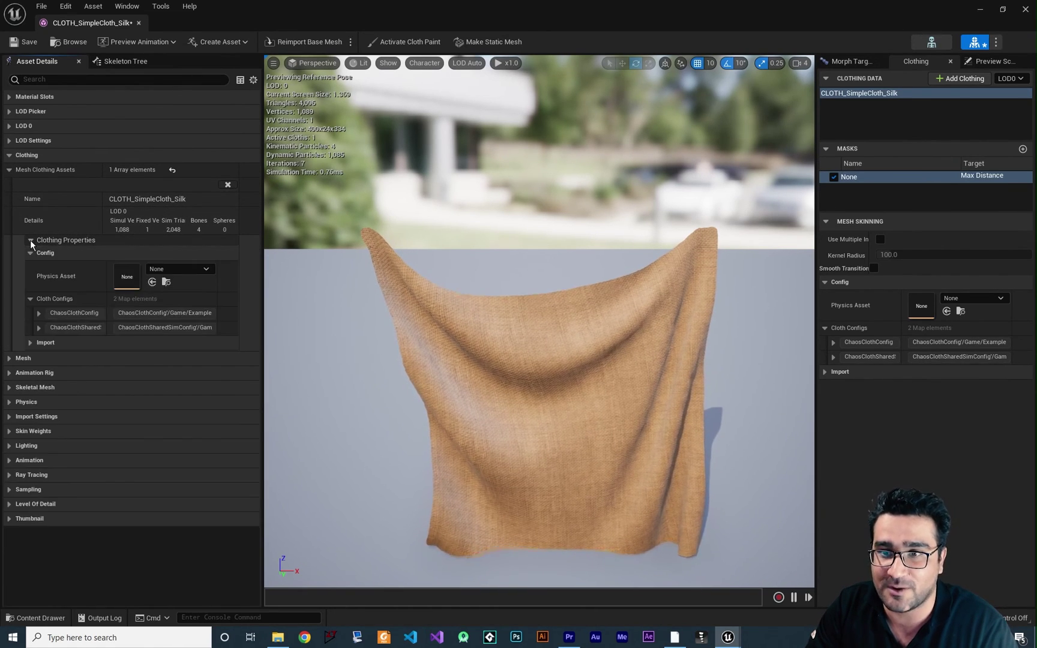
{"action": "left_click", "coordinate": [39, 313]}
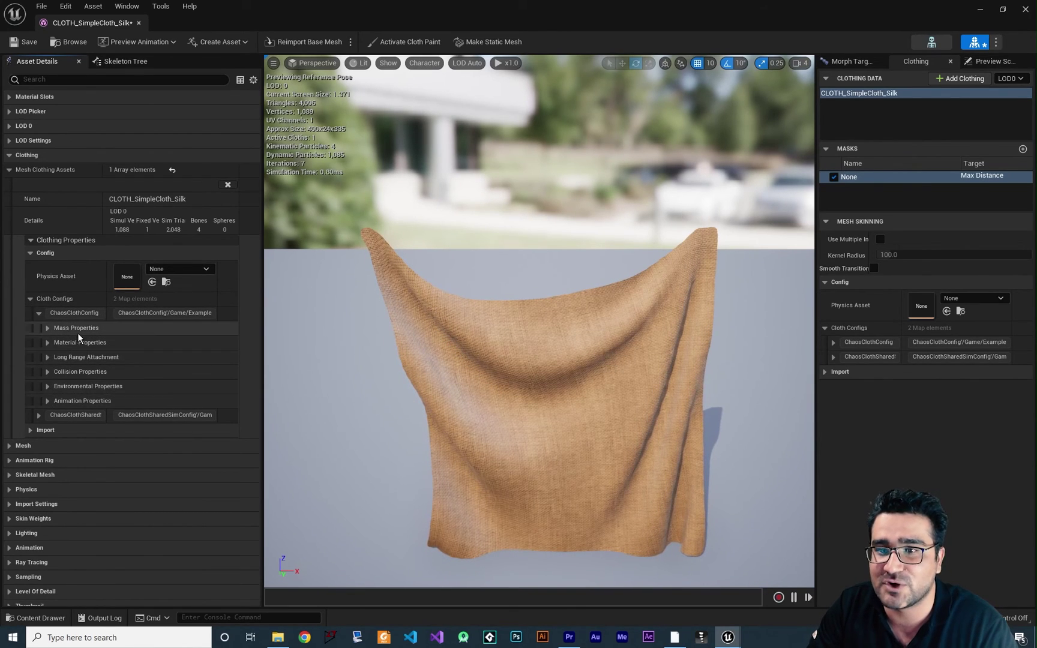
{"action": "left_click", "coordinate": [46, 328]}
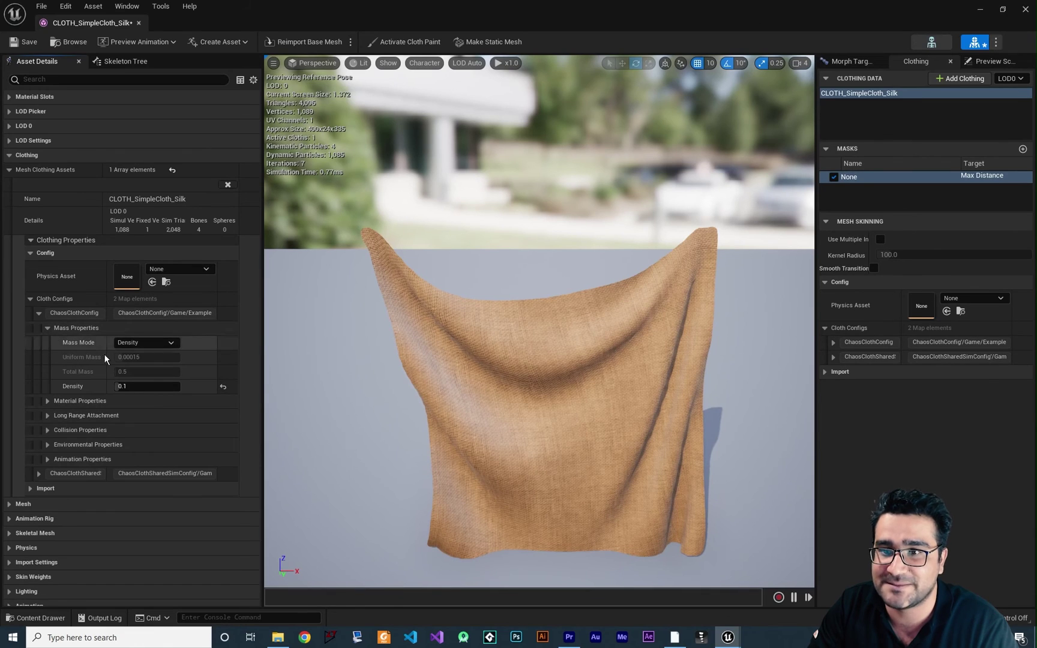
{"action": "left_click", "coordinate": [135, 386]}
{"action": "type", "text": "0.3"}
{"action": "key", "text": "Return"}
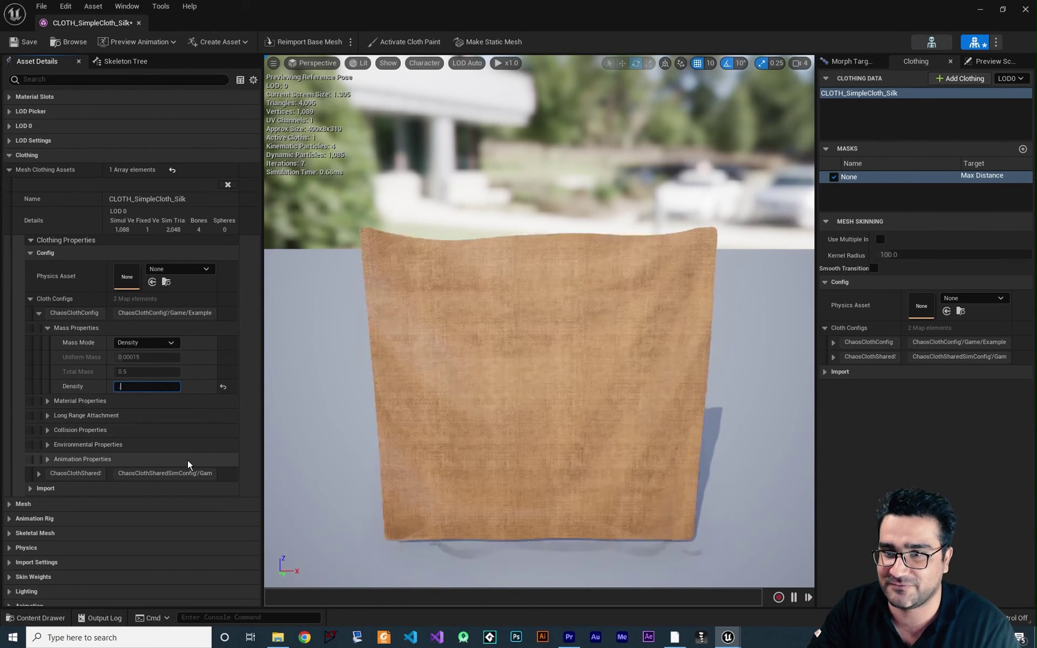
Examine the silk config's Material Properties and Long Range Attachment values, comparing them with the Silk values listed in the level's exhibit
{"action": "left_click", "coordinate": [47, 328]}
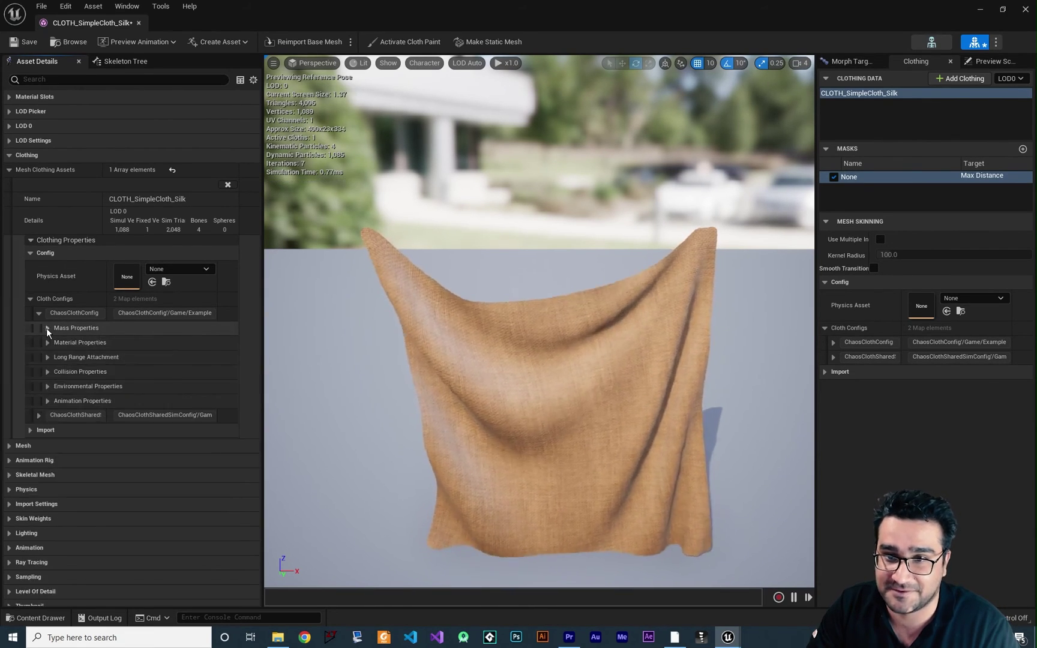
{"action": "left_click", "coordinate": [47, 342]}
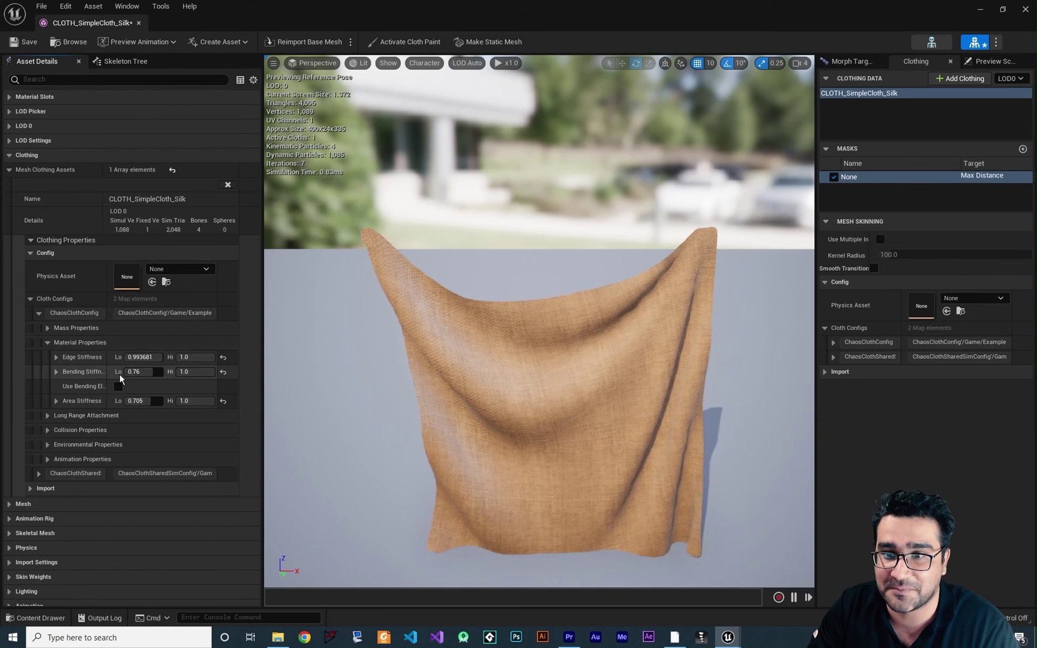
{"action": "mouse_move", "coordinate": [79, 373]}
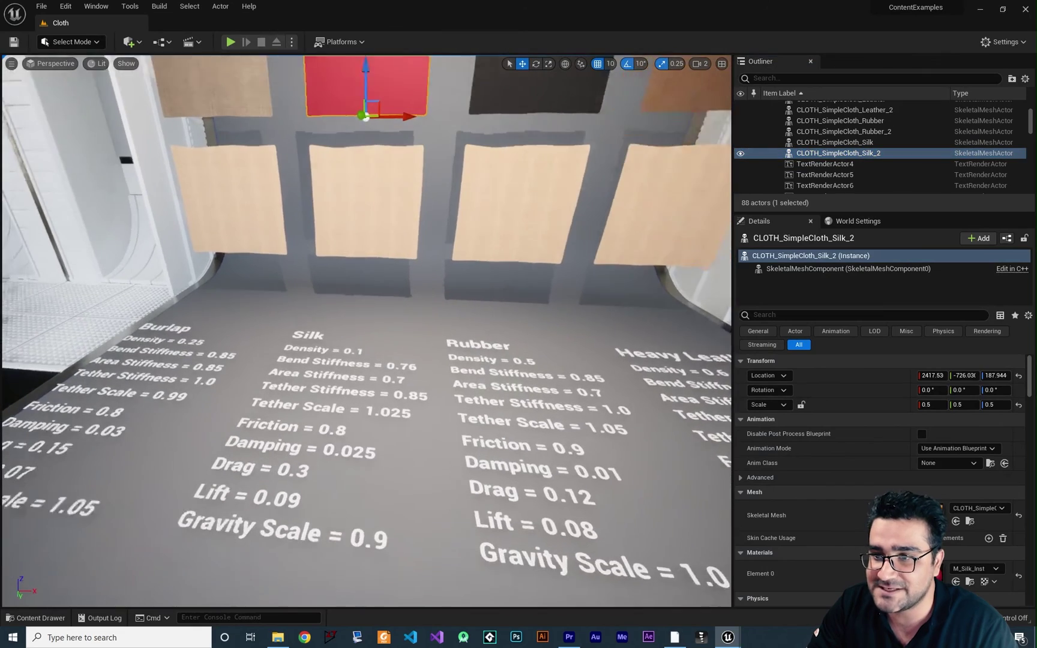
{"action": "right_click_drag", "start_coordinate": [366, 330], "coordinate": [318, 354]}
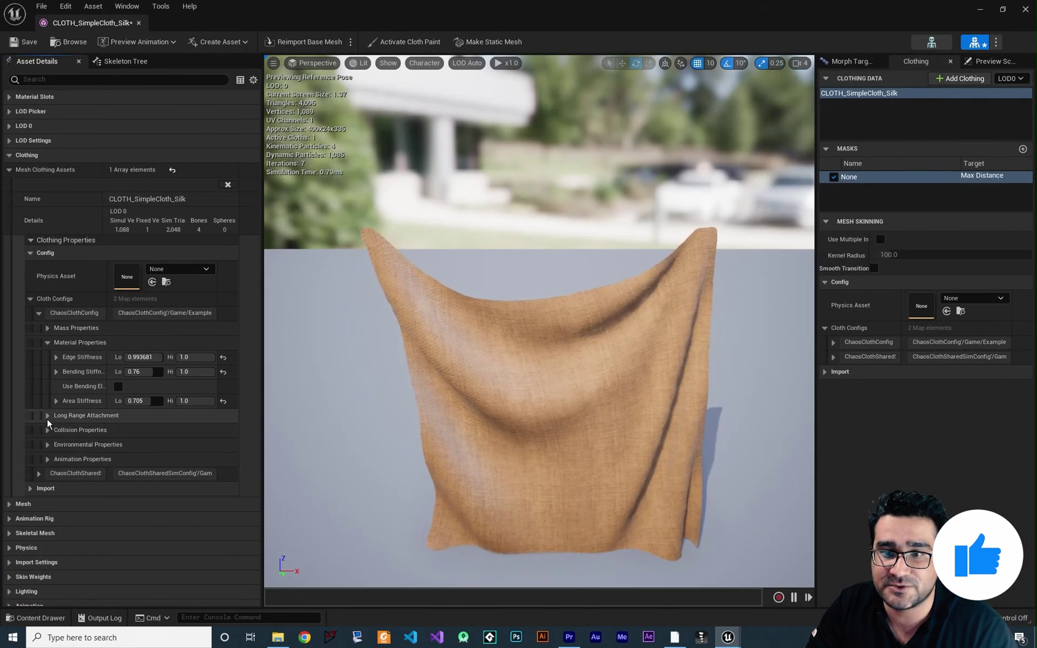
{"action": "left_click", "coordinate": [48, 417]}
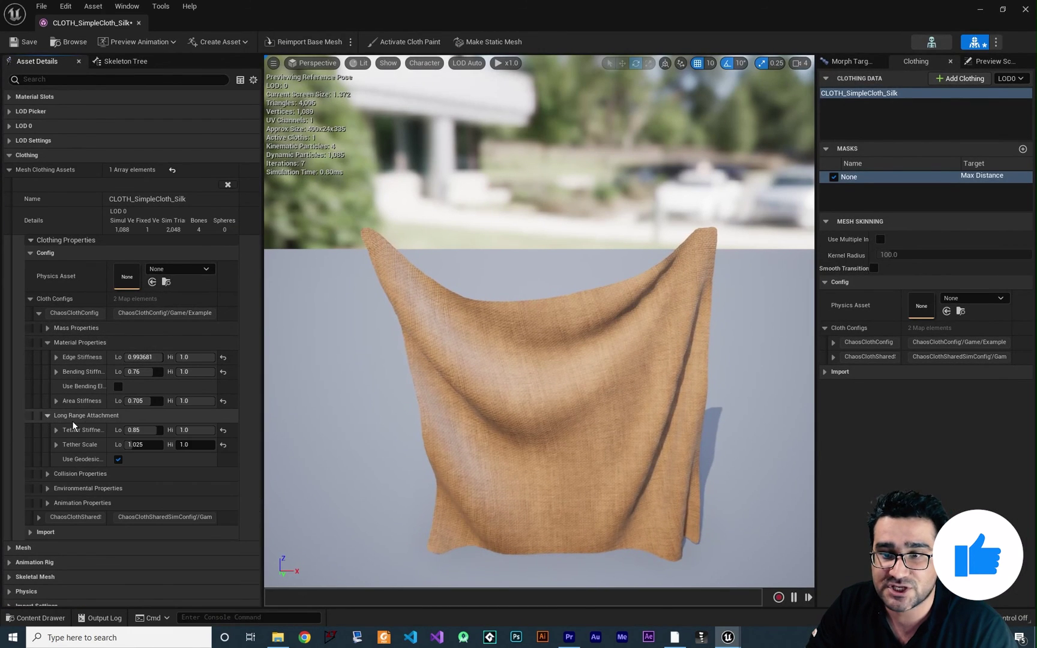
{"action": "left_click_drag", "start_coordinate": [262, 335], "coordinate": [399, 335]}
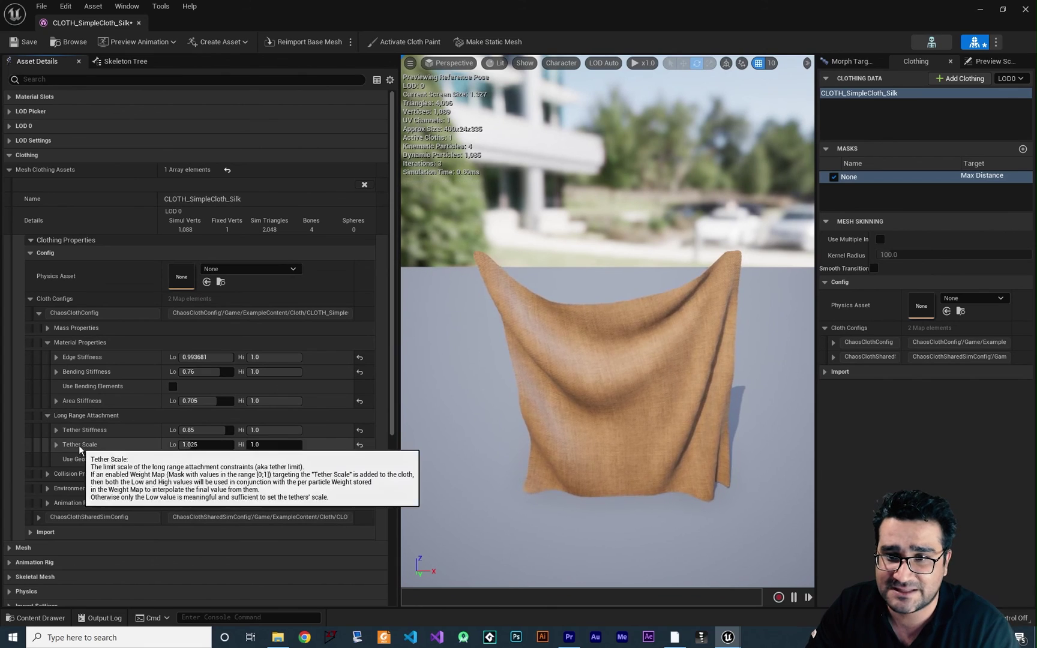
Examine the silk config's Collision and Environmental Properties and compare them with the fabric values listed on the exhibit floor in the level
{"action": "left_click", "coordinate": [47, 474]}
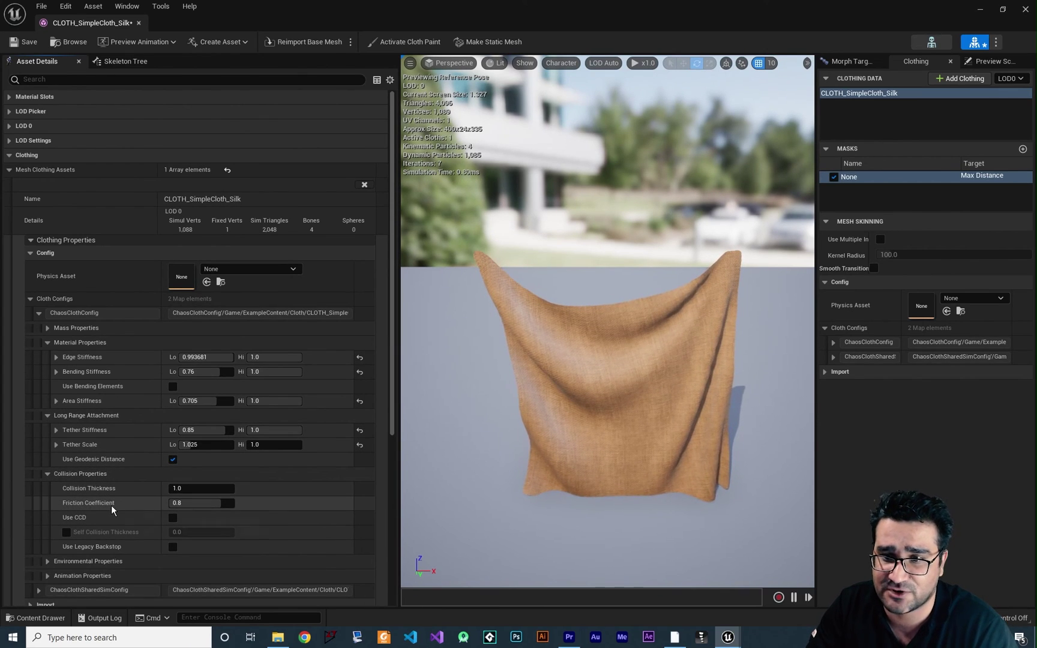
{"action": "scroll", "coordinate": [72, 519], "scroll_direction": "down", "scroll_amount": 3}
{"action": "left_click", "coordinate": [46, 511]}
{"action": "scroll", "coordinate": [89, 545], "scroll_direction": "down", "scroll_amount": 1}
{"action": "scroll", "coordinate": [88, 544], "scroll_direction": "down", "scroll_amount": 1}
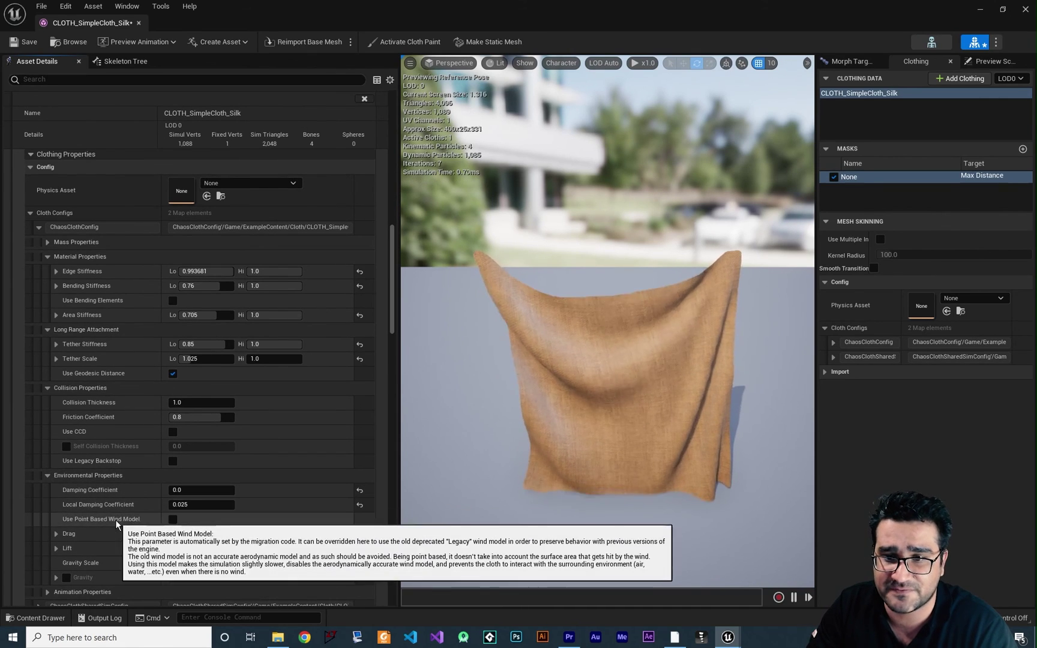
{"action": "scroll", "coordinate": [116, 519], "scroll_direction": "down", "scroll_amount": 2}
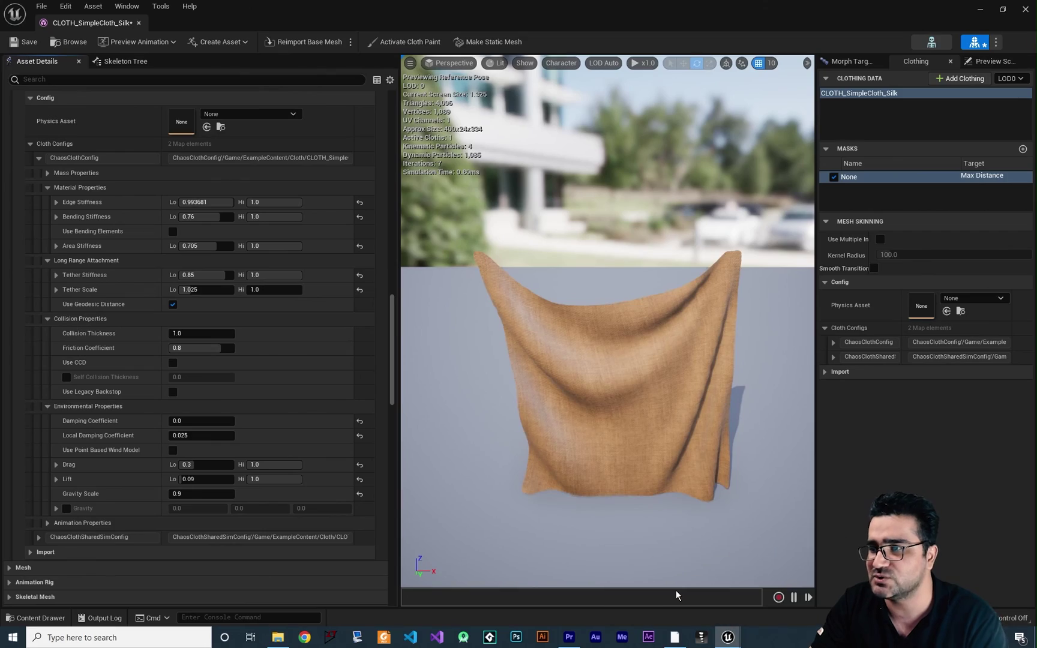
{"action": "left_click", "coordinate": [979, 9]}
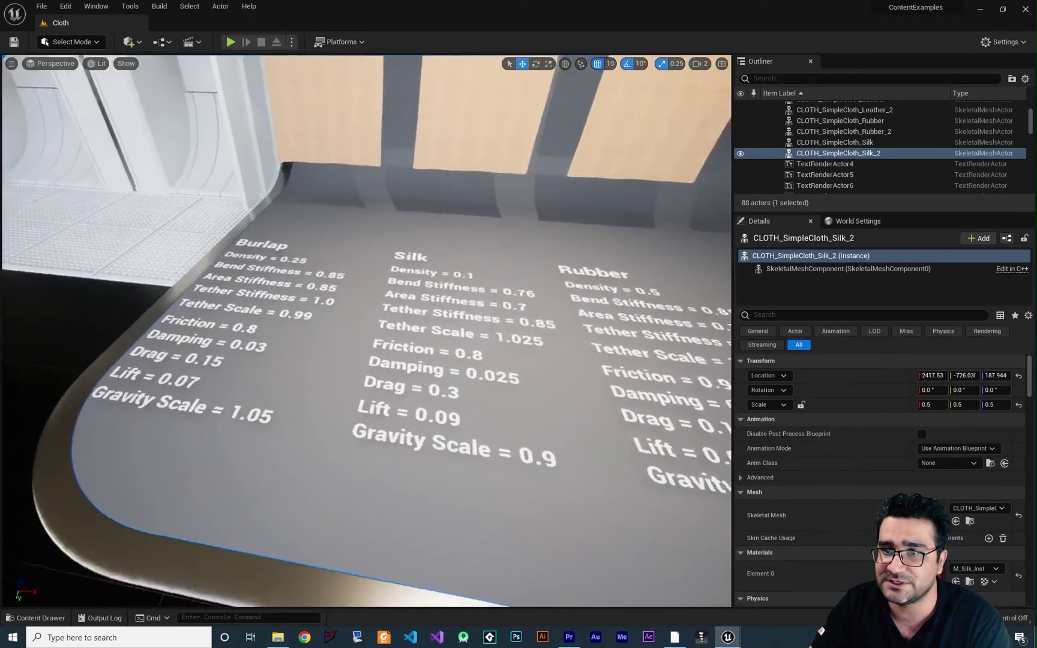
{"action": "right_click_drag", "start_coordinate": [300, 287], "coordinate": [429, 241]}
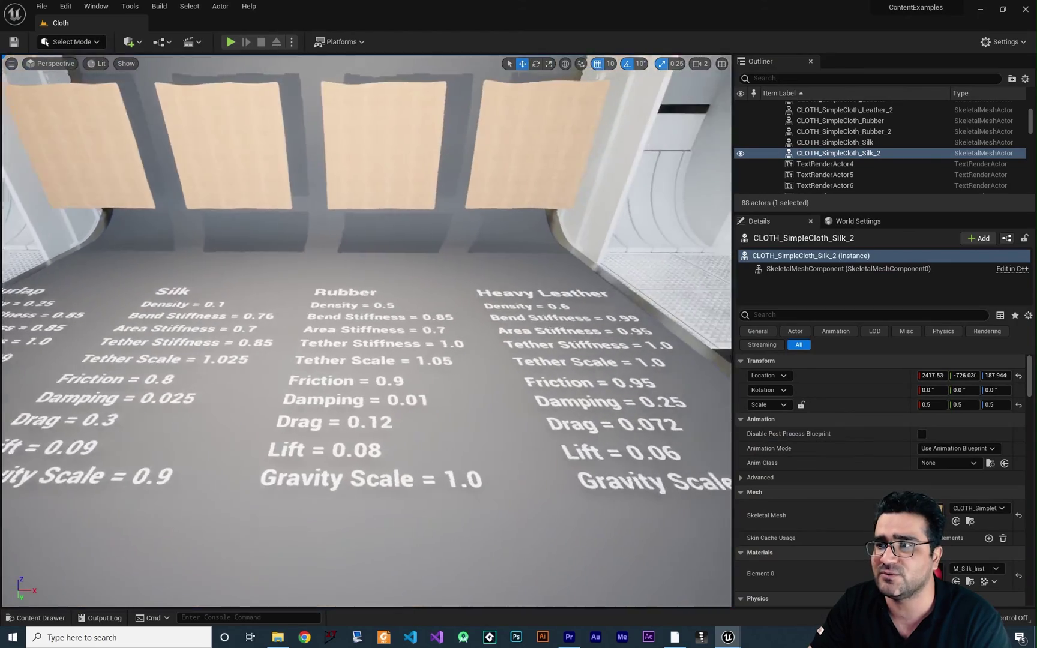